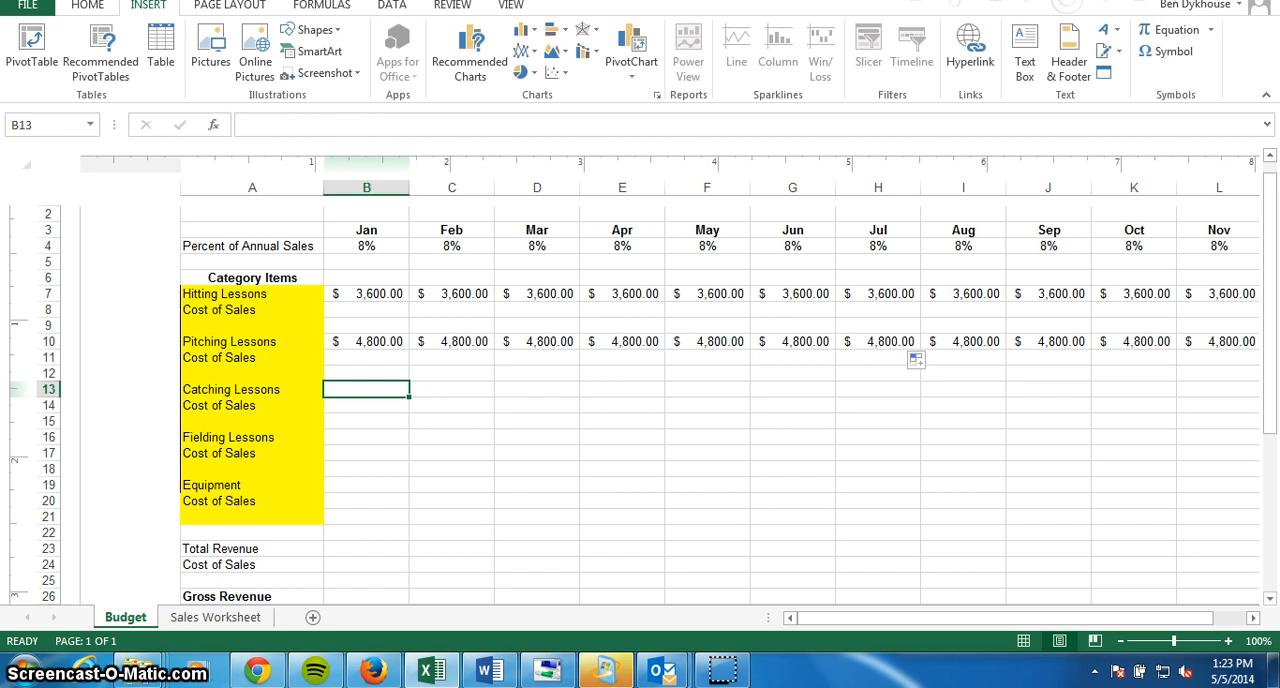
Compare the January hitting and pitching lesson formulas on the Budget sheet with the Total Sales cells for hitting, pitching and catching on Sales Worksheet.
{"action": "left_click", "coordinate": [365, 294]}
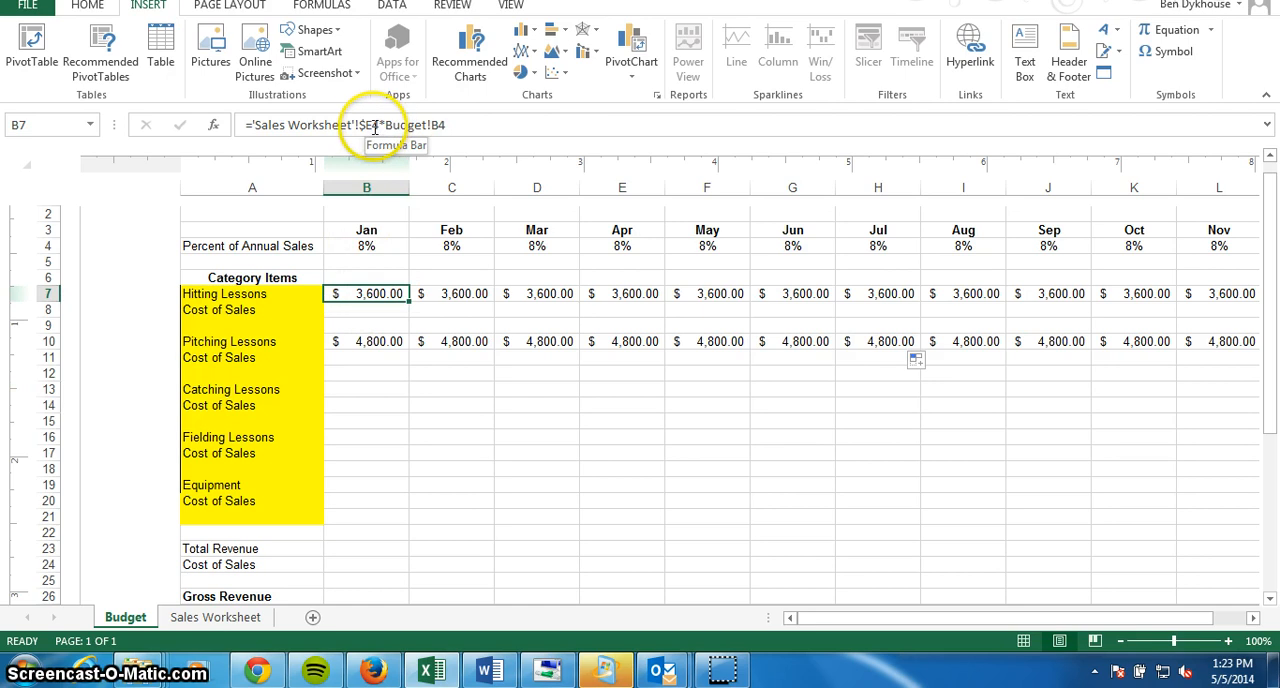
{"action": "left_click", "coordinate": [218, 620]}
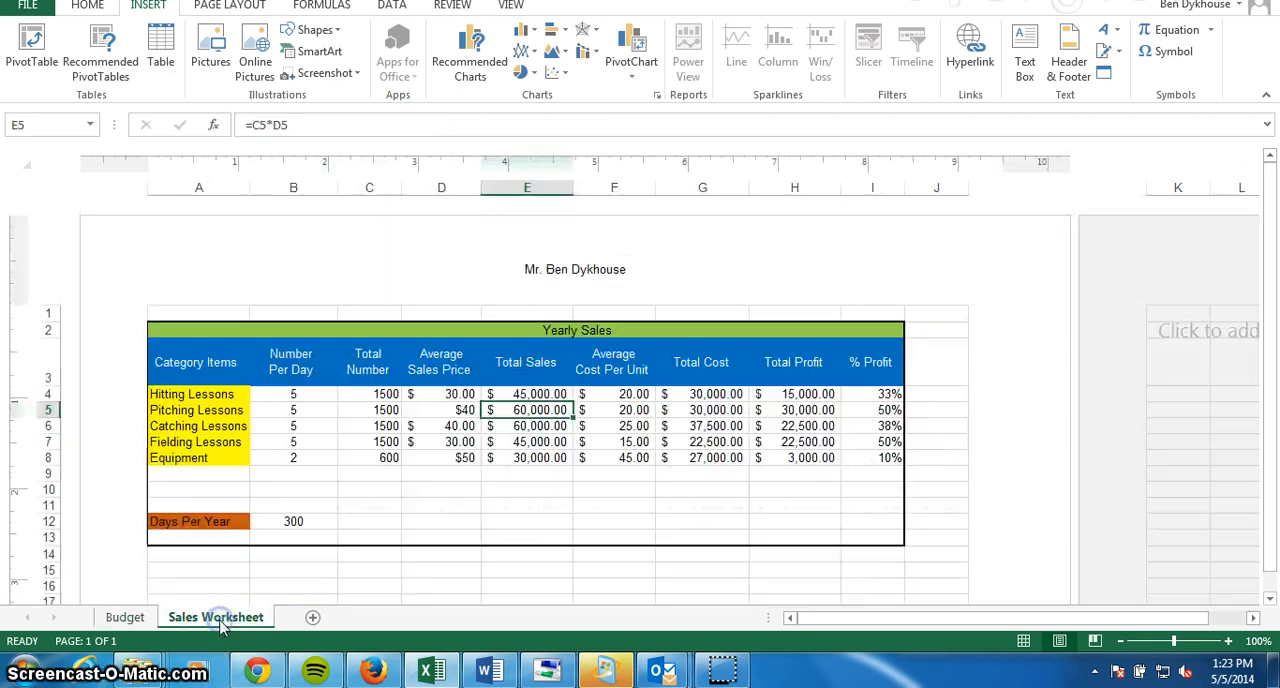
{"action": "left_click", "coordinate": [533, 396]}
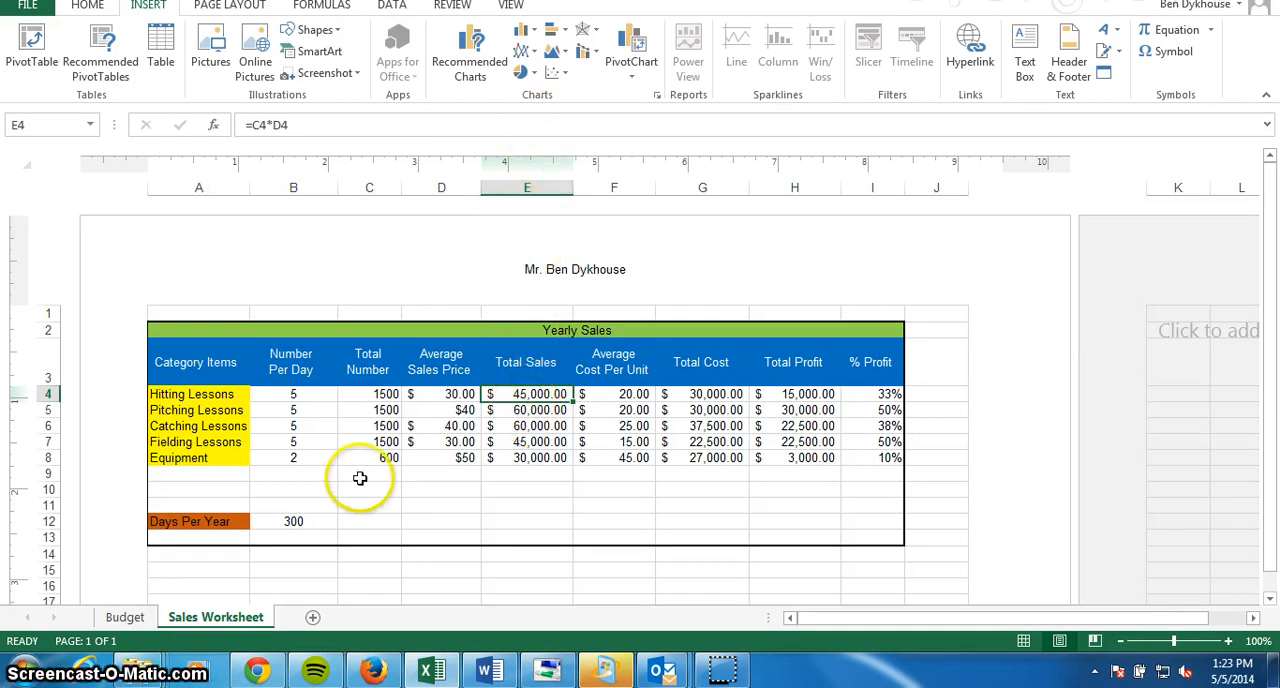
{"action": "left_click", "coordinate": [126, 617]}
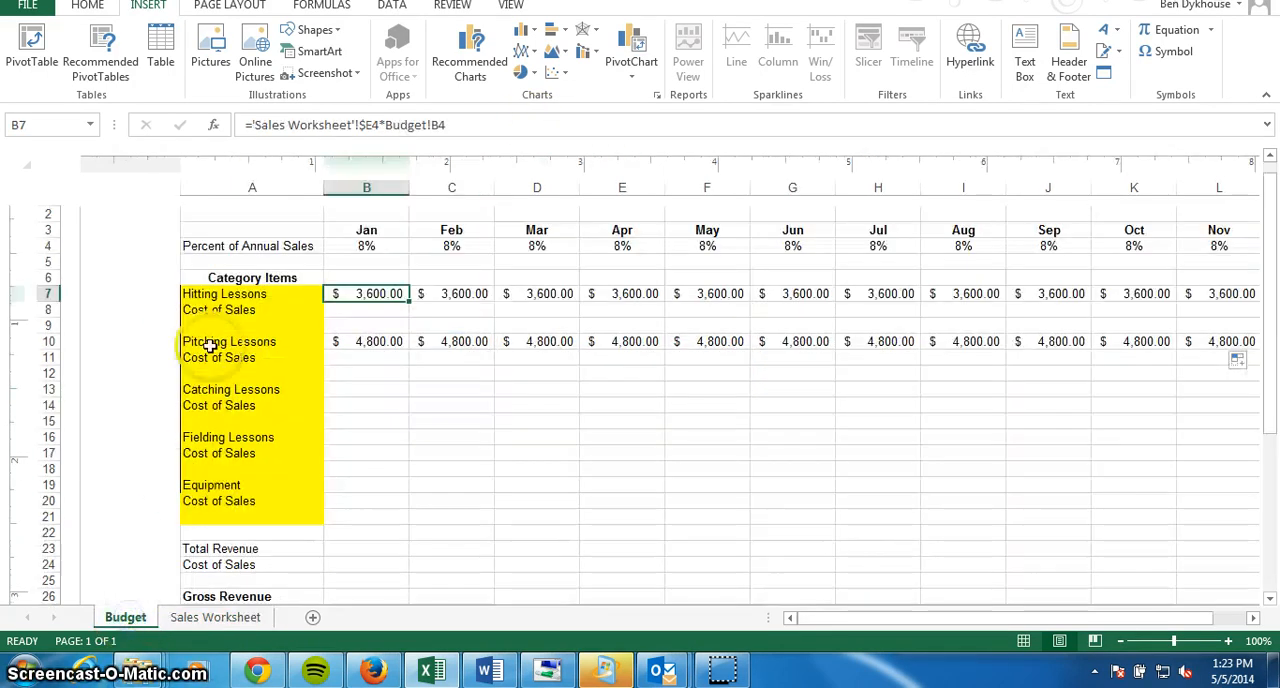
{"action": "left_click", "coordinate": [380, 352]}
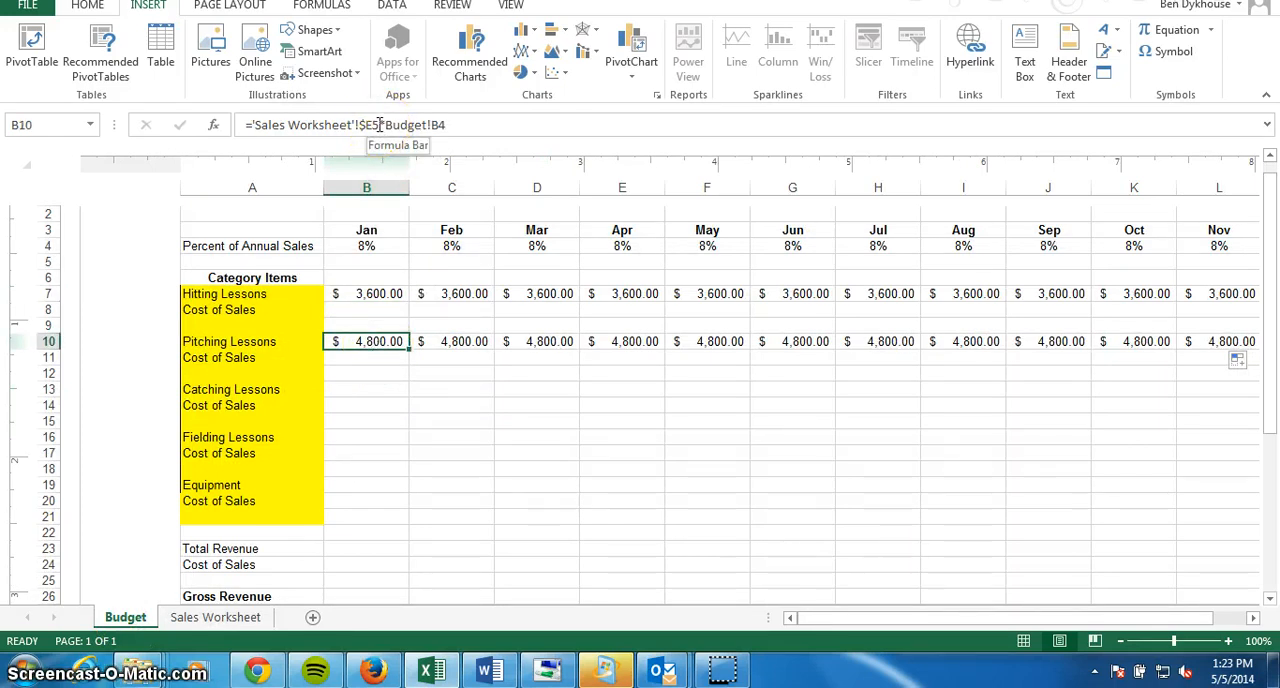
{"action": "left_click", "coordinate": [215, 617]}
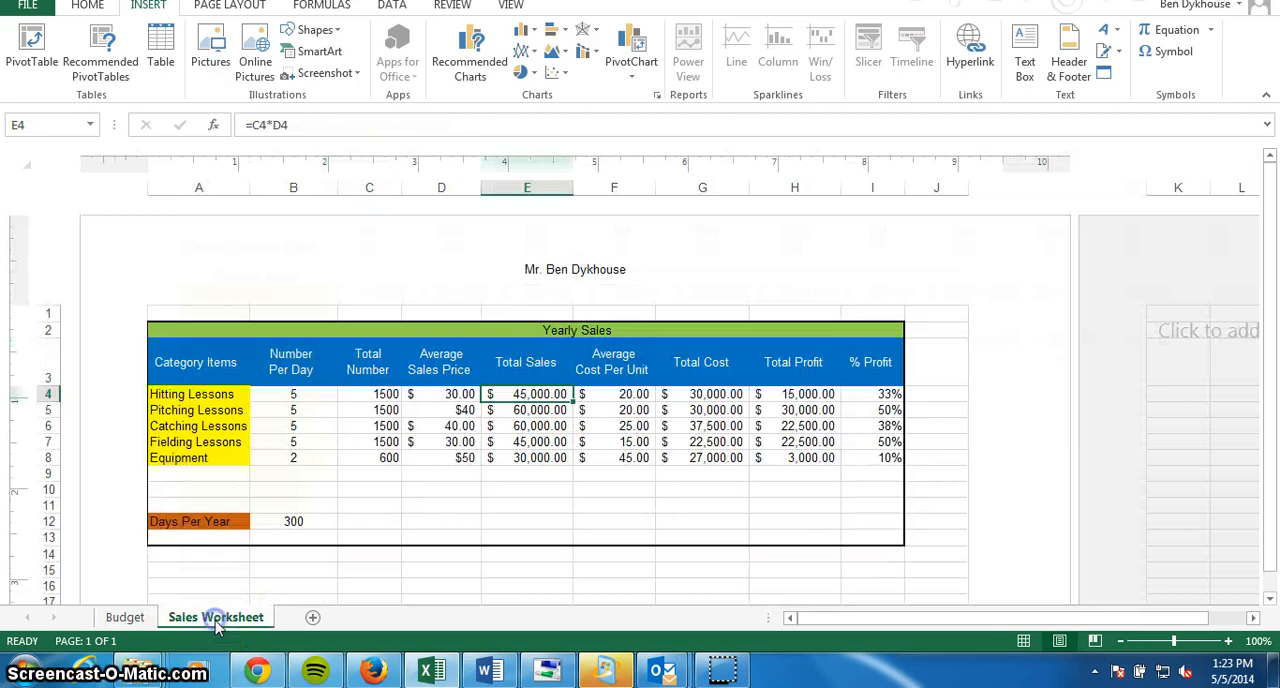
{"action": "left_click", "coordinate": [537, 411]}
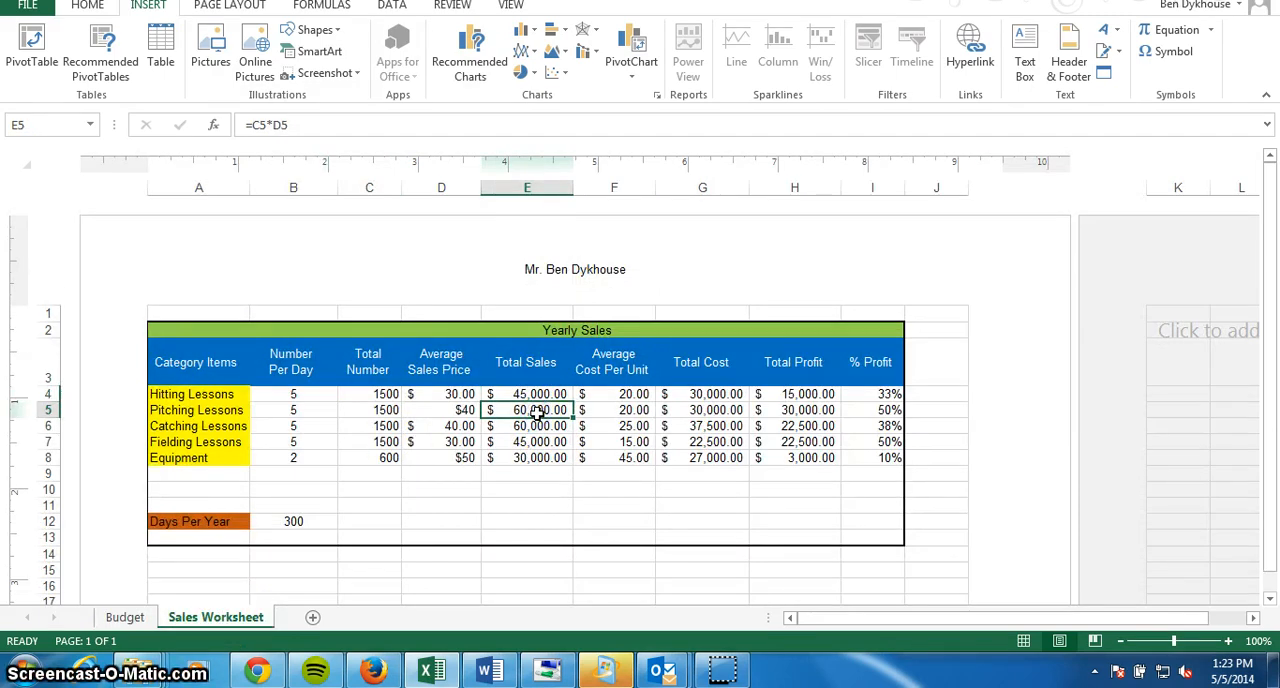
{"action": "left_click", "coordinate": [535, 427]}
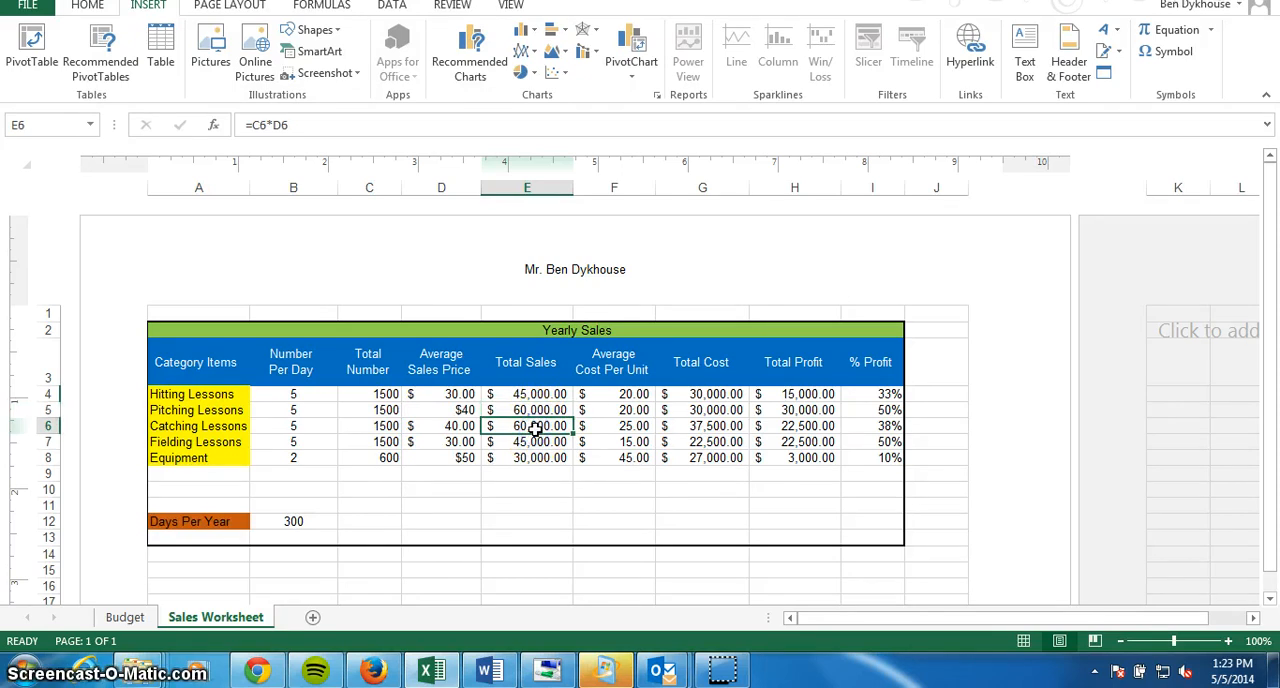
Enter the formula ='Sales Worksheet'!$E6*Budget!B4 for January Catching Lessons in cell B13 of the Budget sheet.
{"action": "left_click", "coordinate": [122, 615]}
{"action": "left_click", "coordinate": [363, 392]}
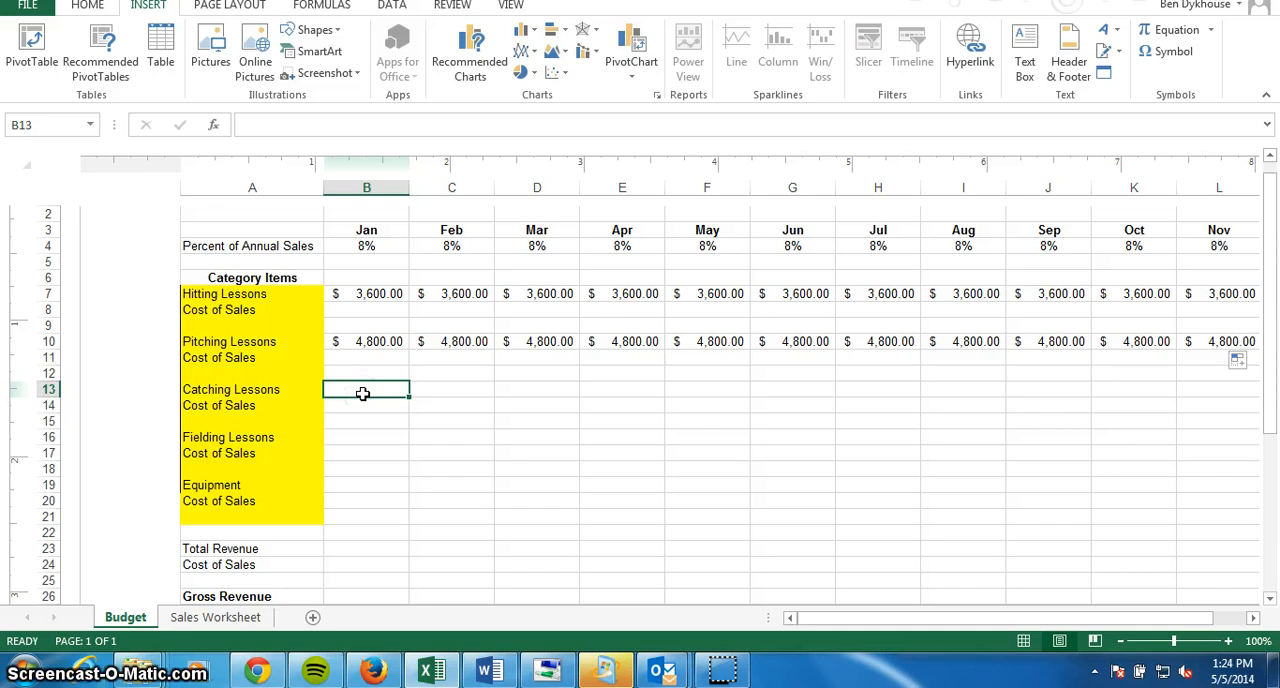
{"action": "type", "text": "="}
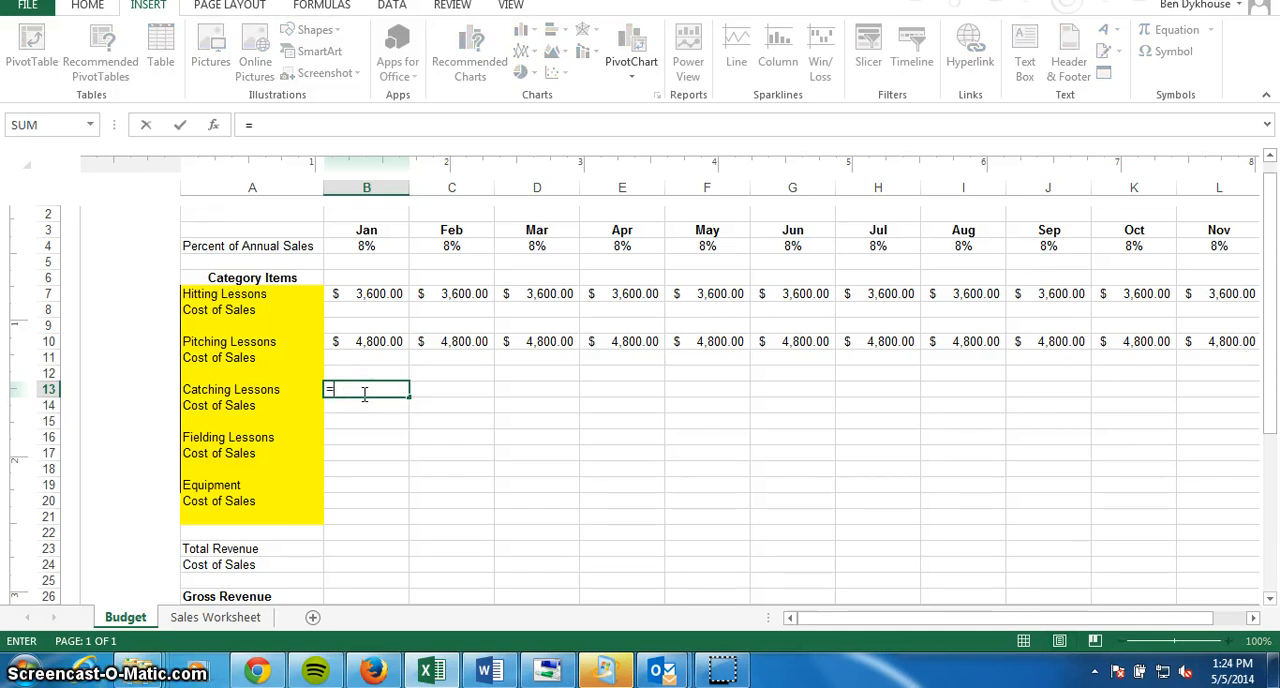
{"action": "type", "text": "'S"}
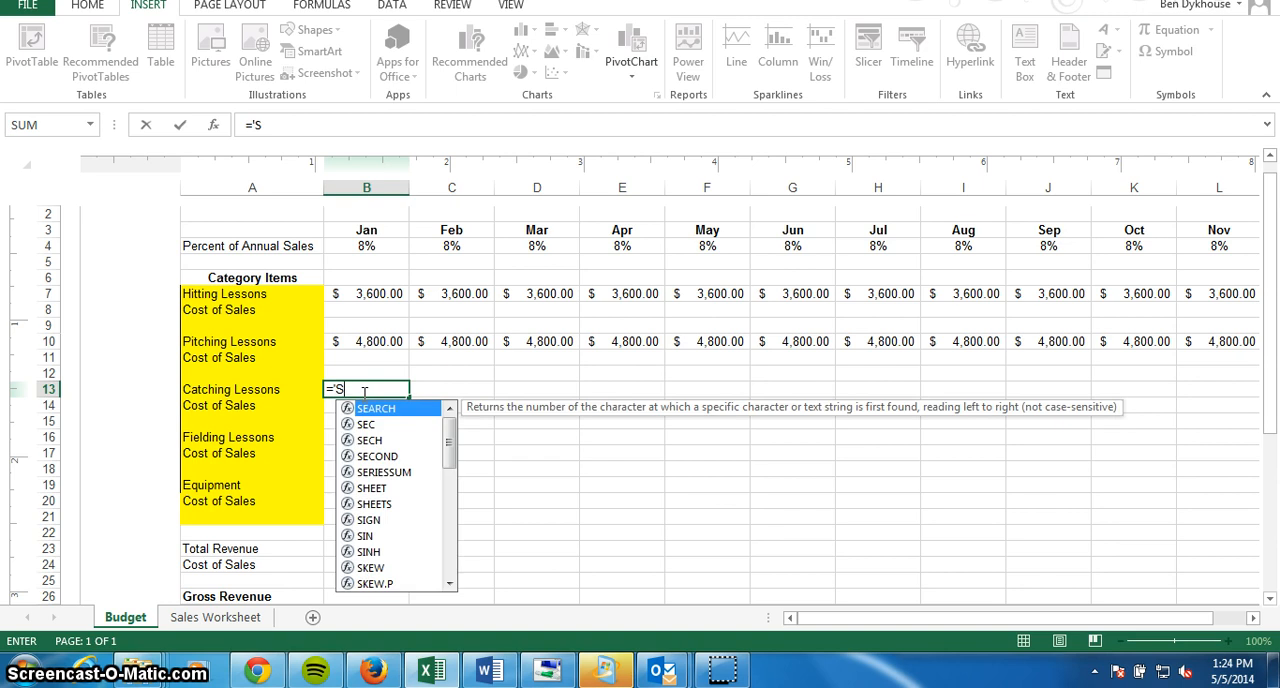
{"action": "type", "text": "ales Worksheet"}
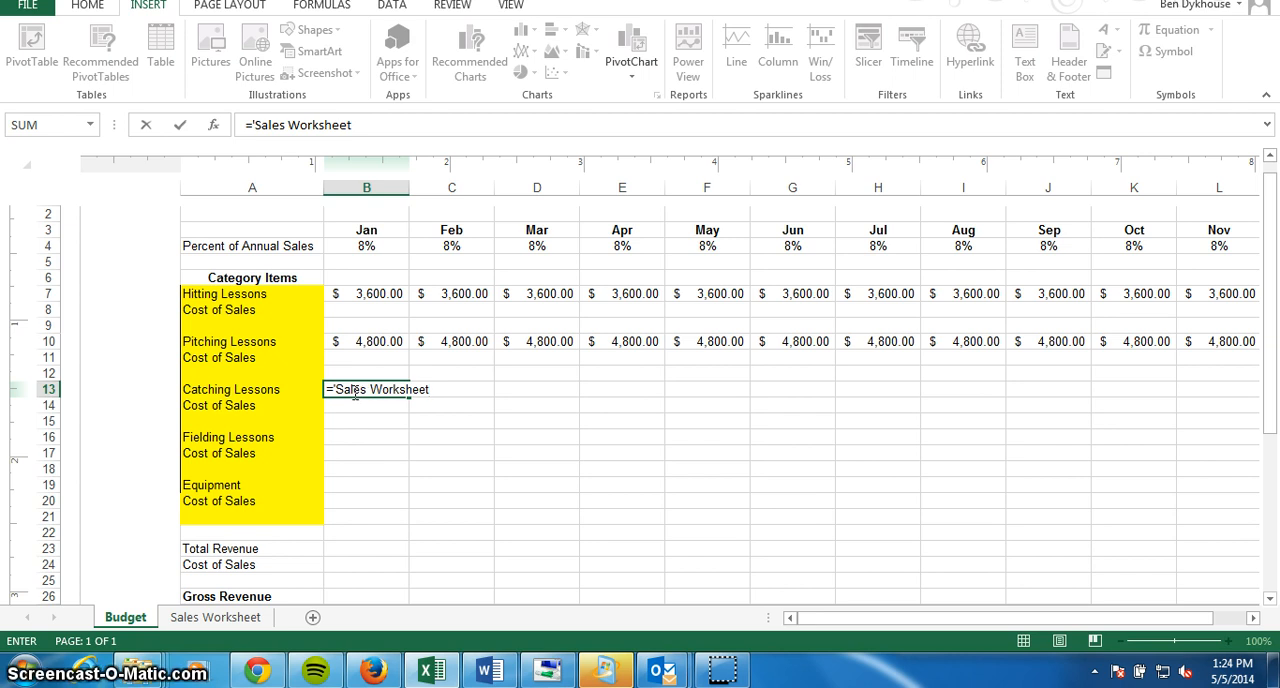
{"action": "type", "text": "'"}
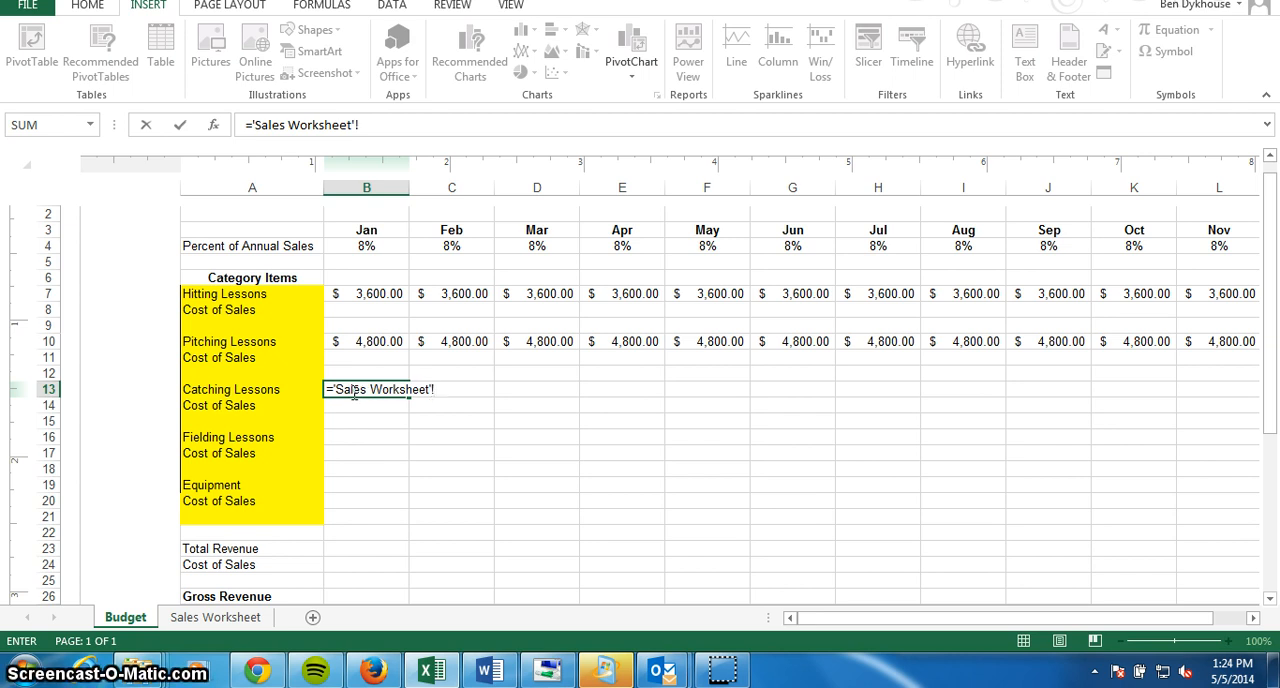
{"action": "type", "text": "!$E6"}
{"action": "type", "text": "8"}
{"action": "key", "text": "BackSpace"}
{"action": "type", "text": "*"}
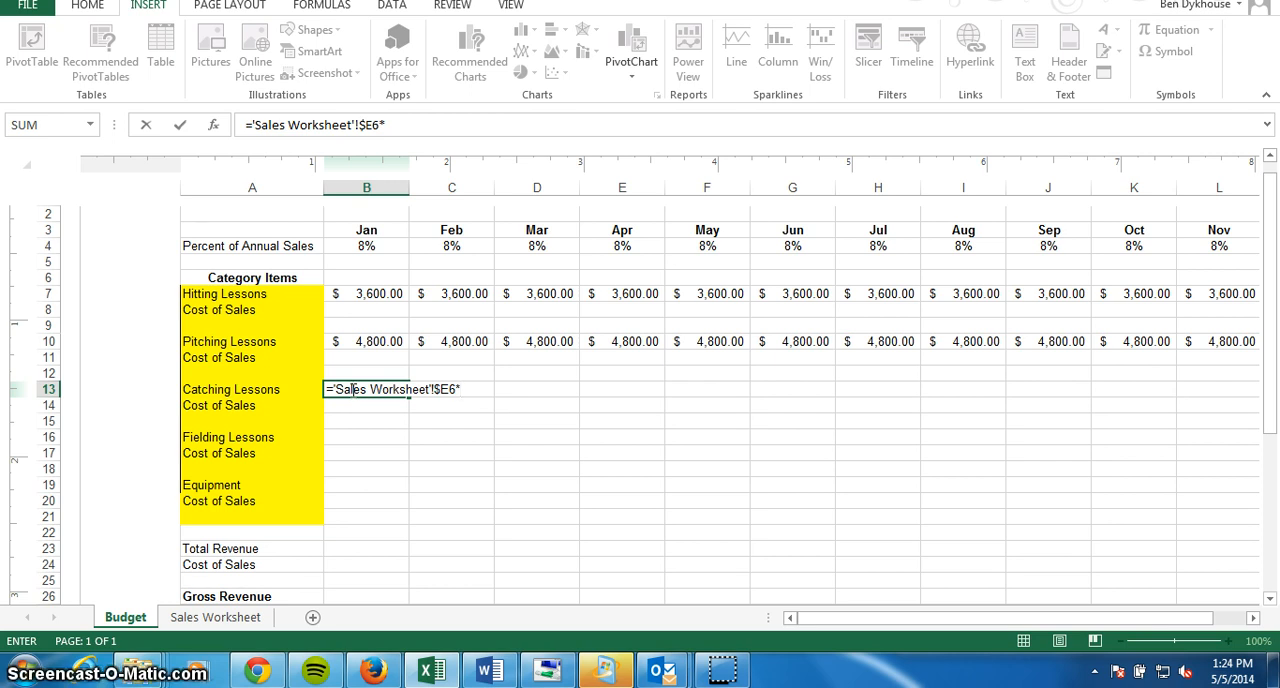
{"action": "type", "text": "Budget!"}
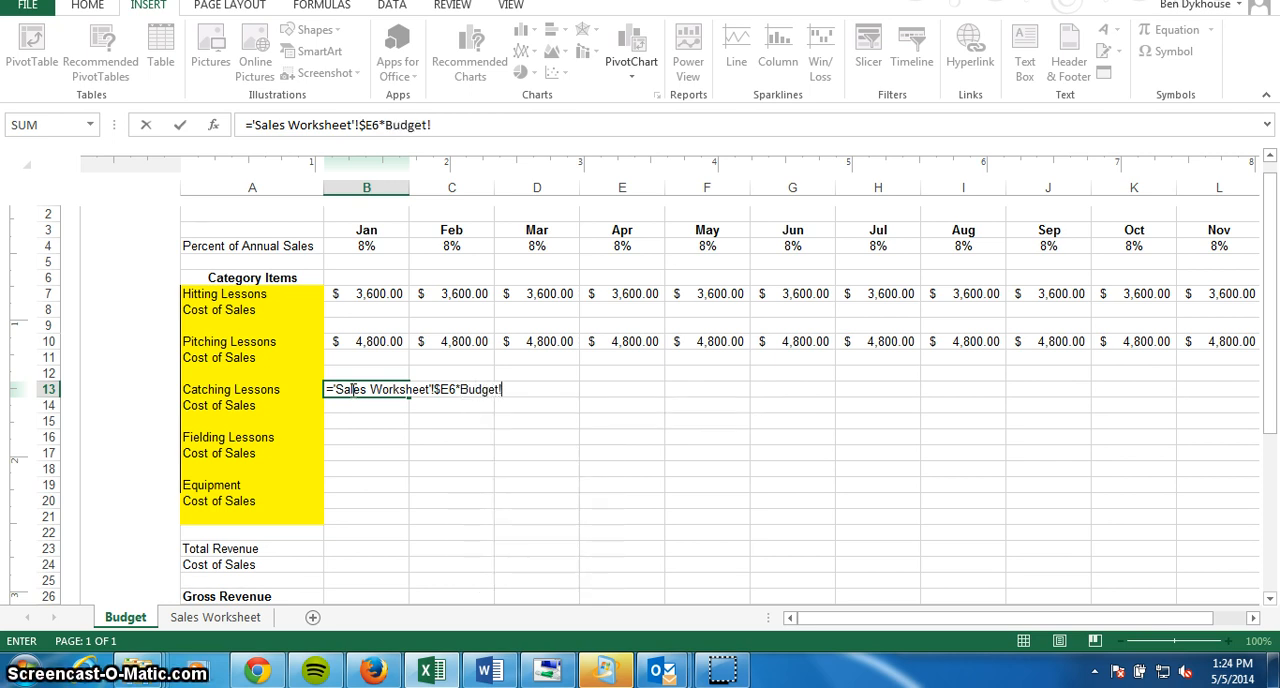
{"action": "type", "text": "B4"}
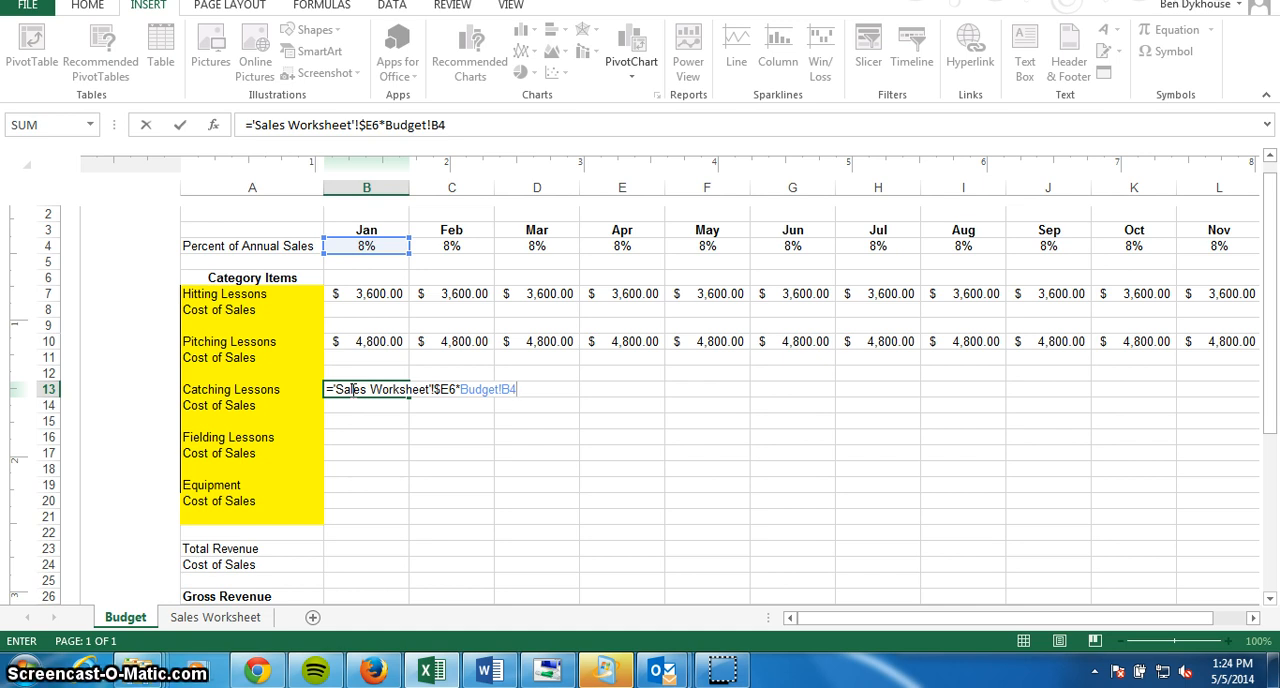
{"action": "key", "text": "Return"}
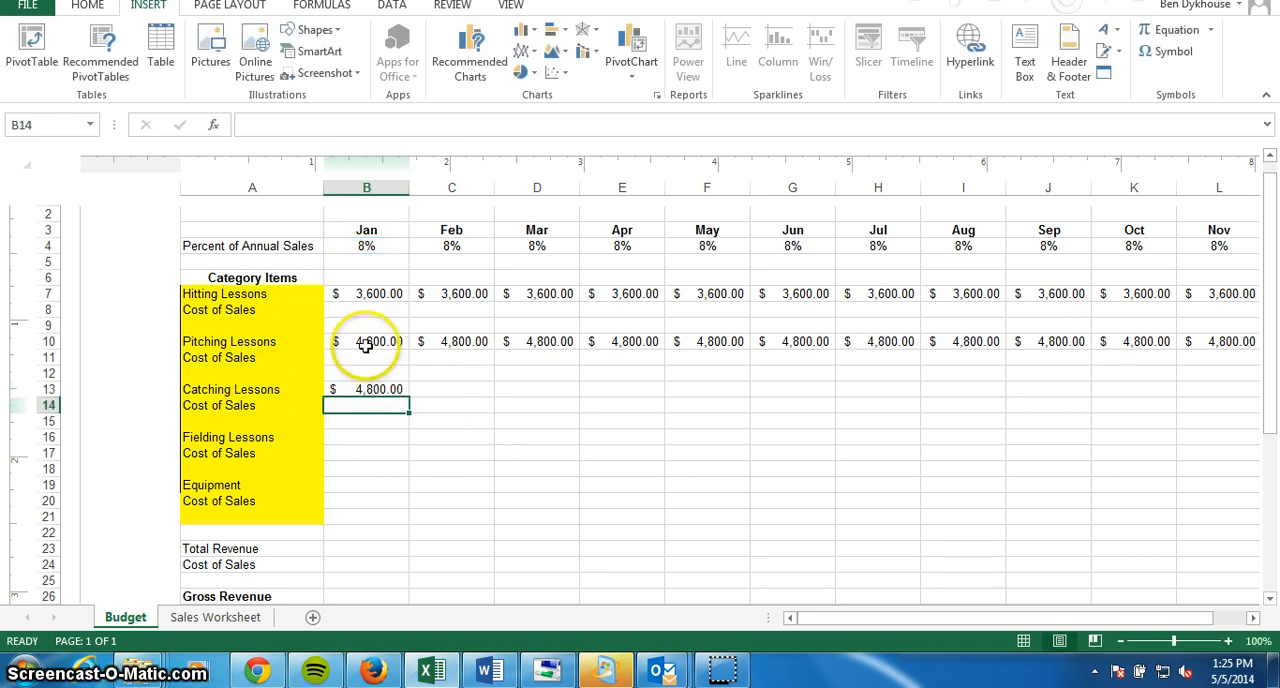
Fill the January Catching Lessons formula across row 13 through the Total column.
{"action": "left_click", "coordinate": [366, 343]}
{"action": "left_click", "coordinate": [376, 392]}
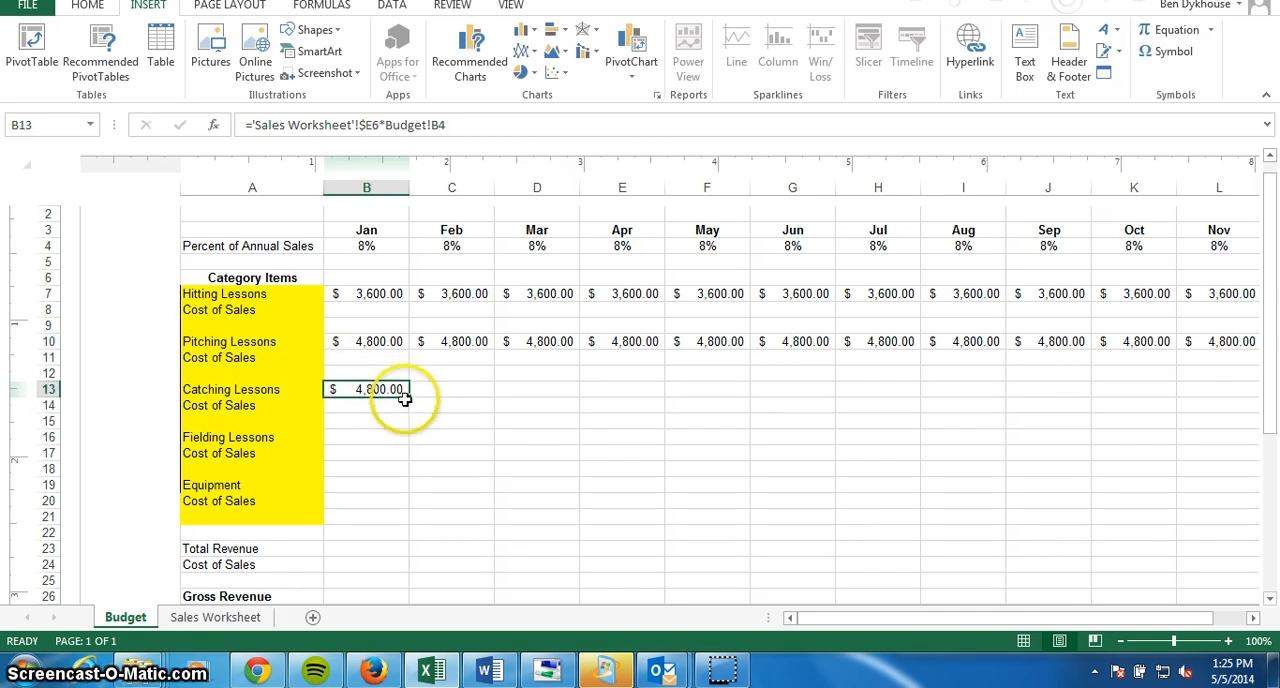
{"action": "left_click_drag", "start_coordinate": [409, 397], "coordinate": [901, 391]}
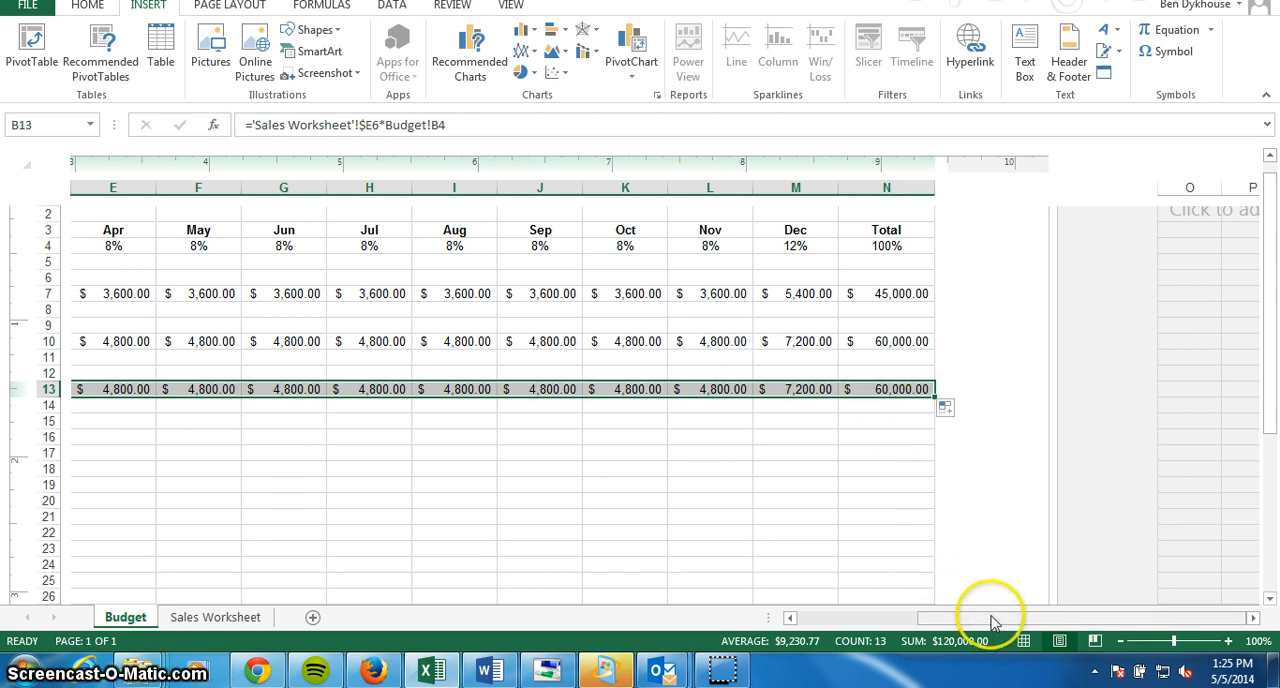
{"action": "left_click_drag", "start_coordinate": [993, 622], "coordinate": [843, 620]}
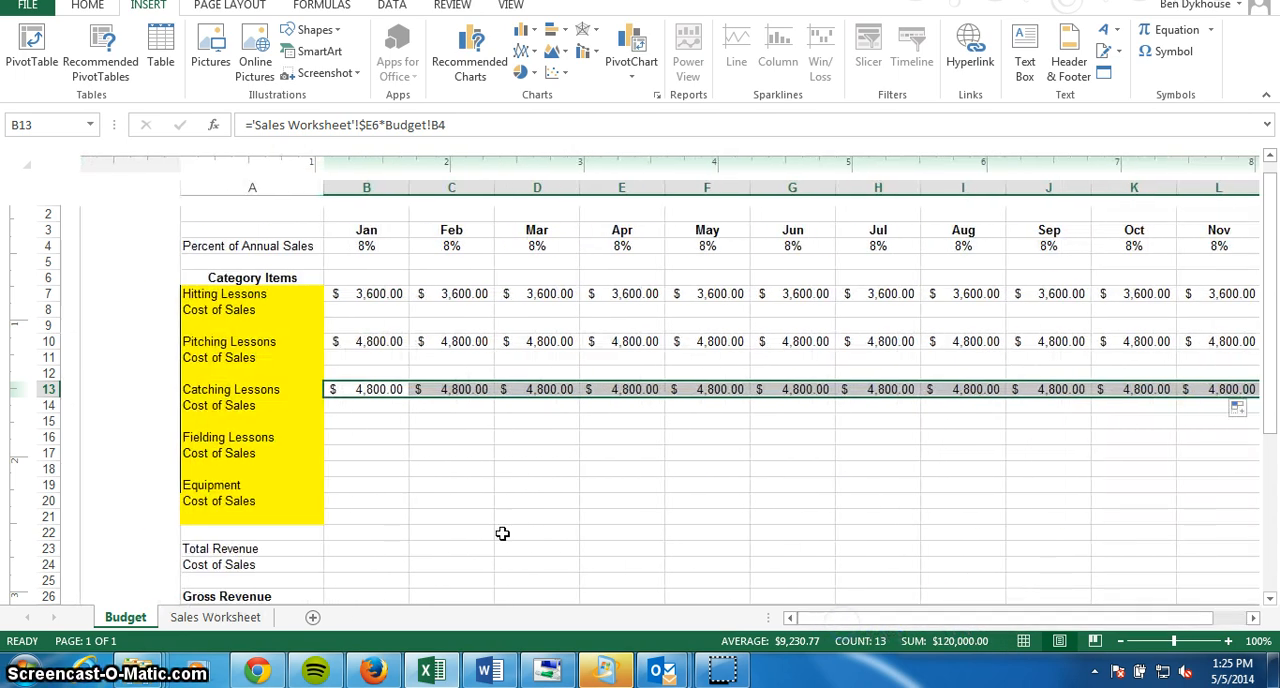
{"action": "left_click", "coordinate": [357, 443]}
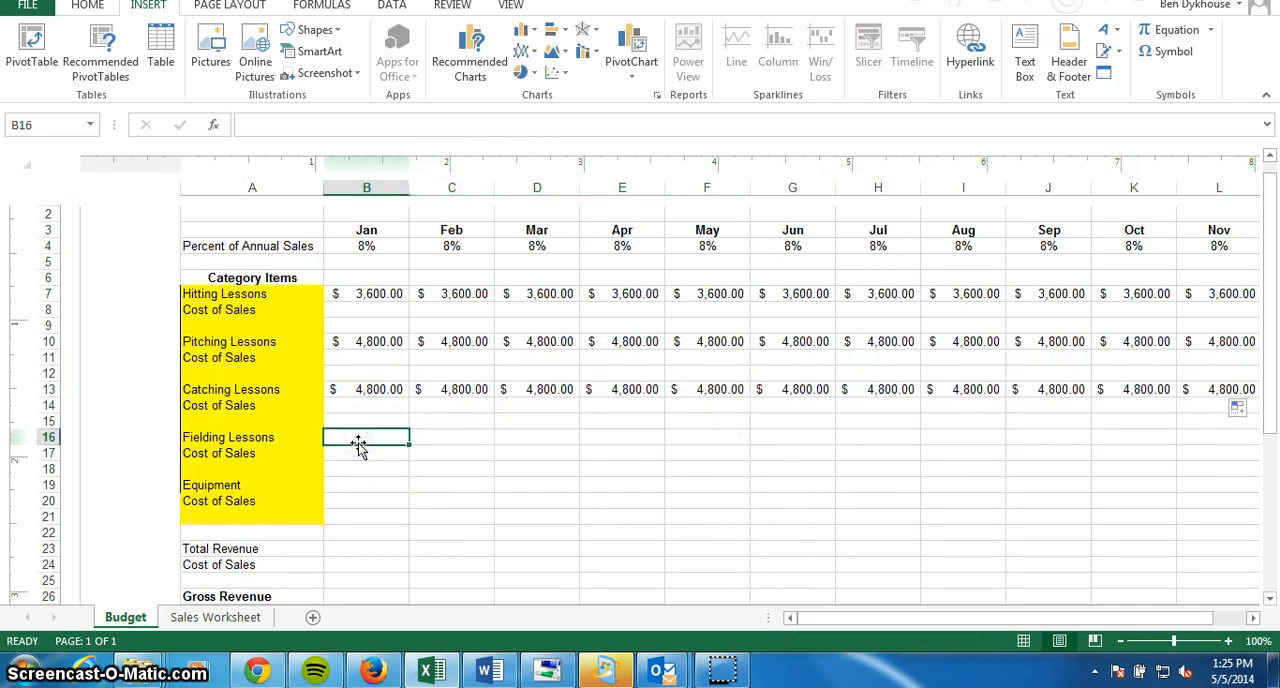
{"action": "type", "text": "="}
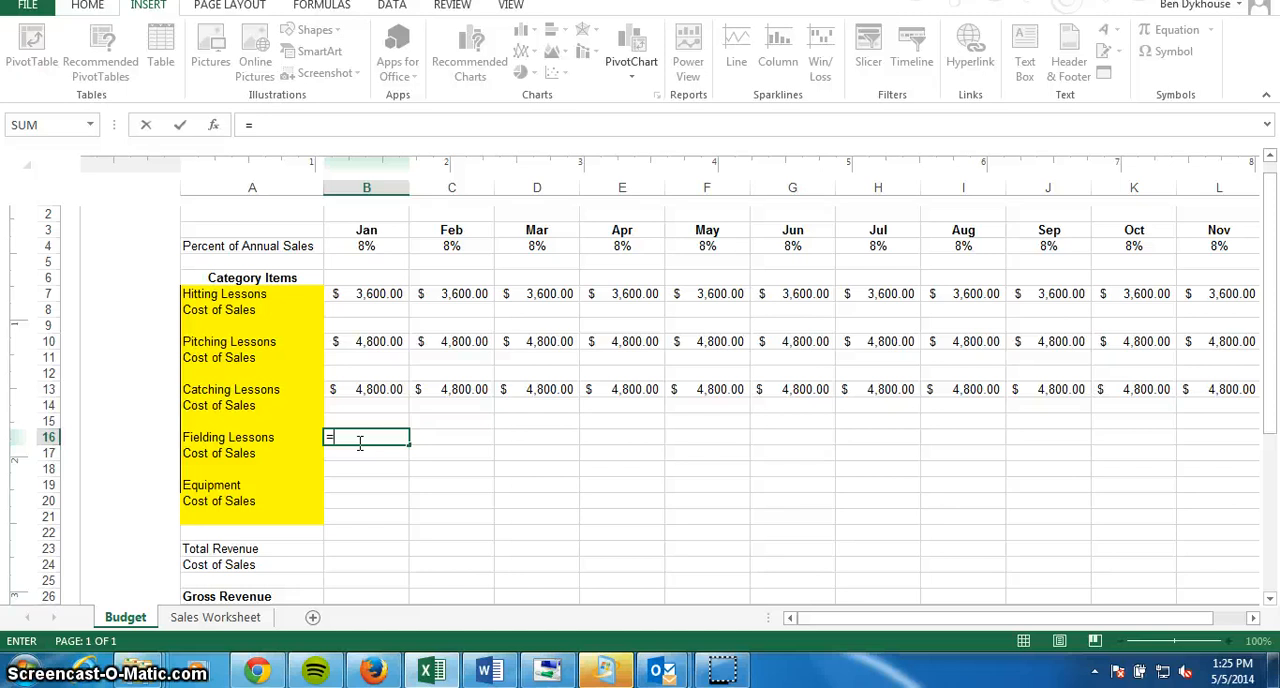
{"action": "left_click", "coordinate": [192, 675]}
{"action": "left_click", "coordinate": [192, 616]}
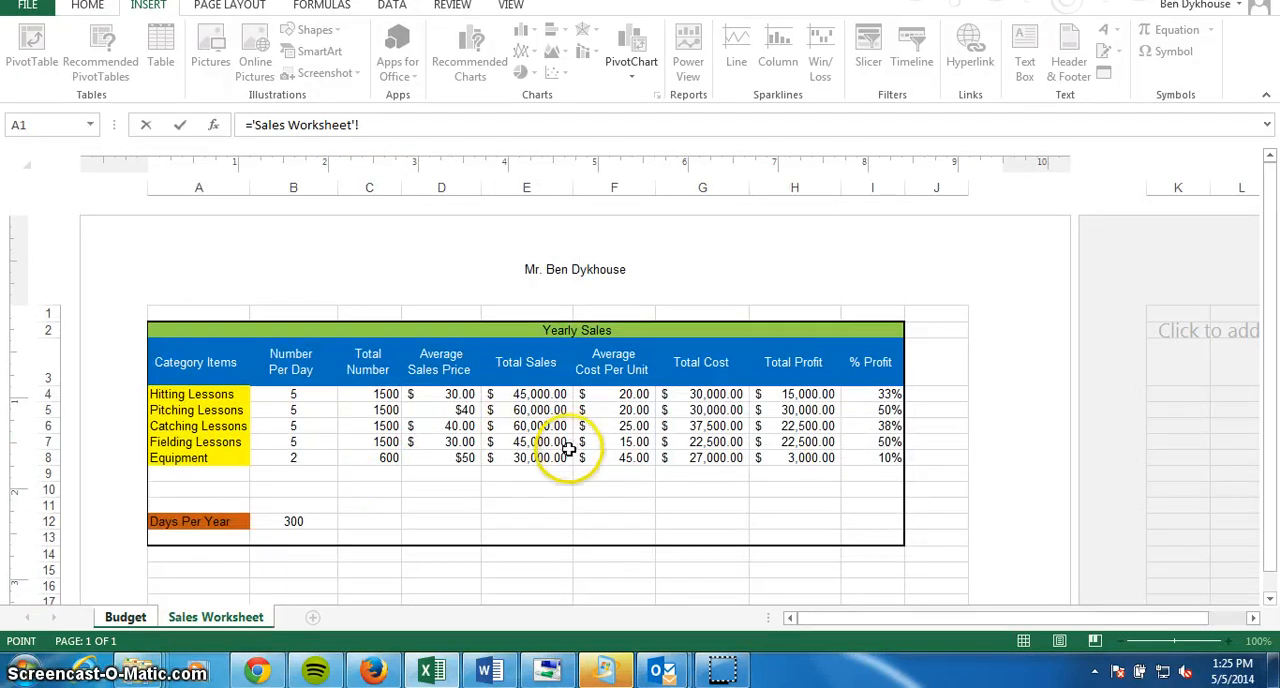
{"action": "left_click", "coordinate": [116, 618]}
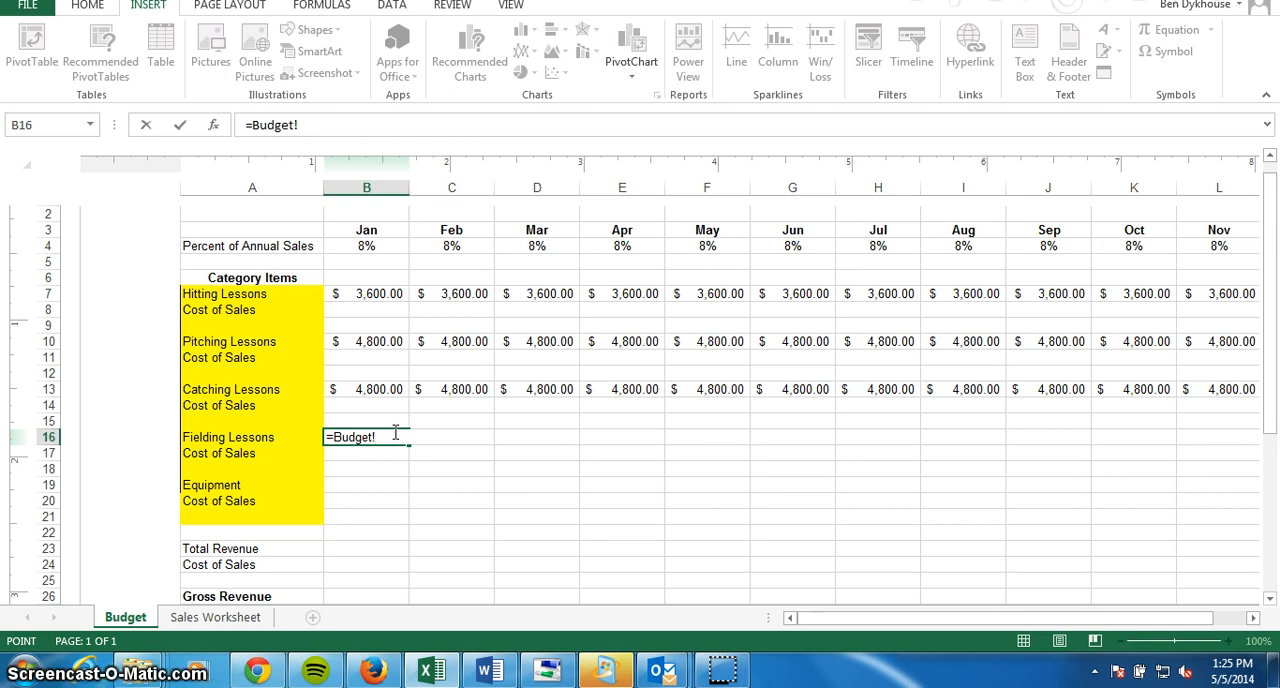
{"action": "type", "text": "$E7"}
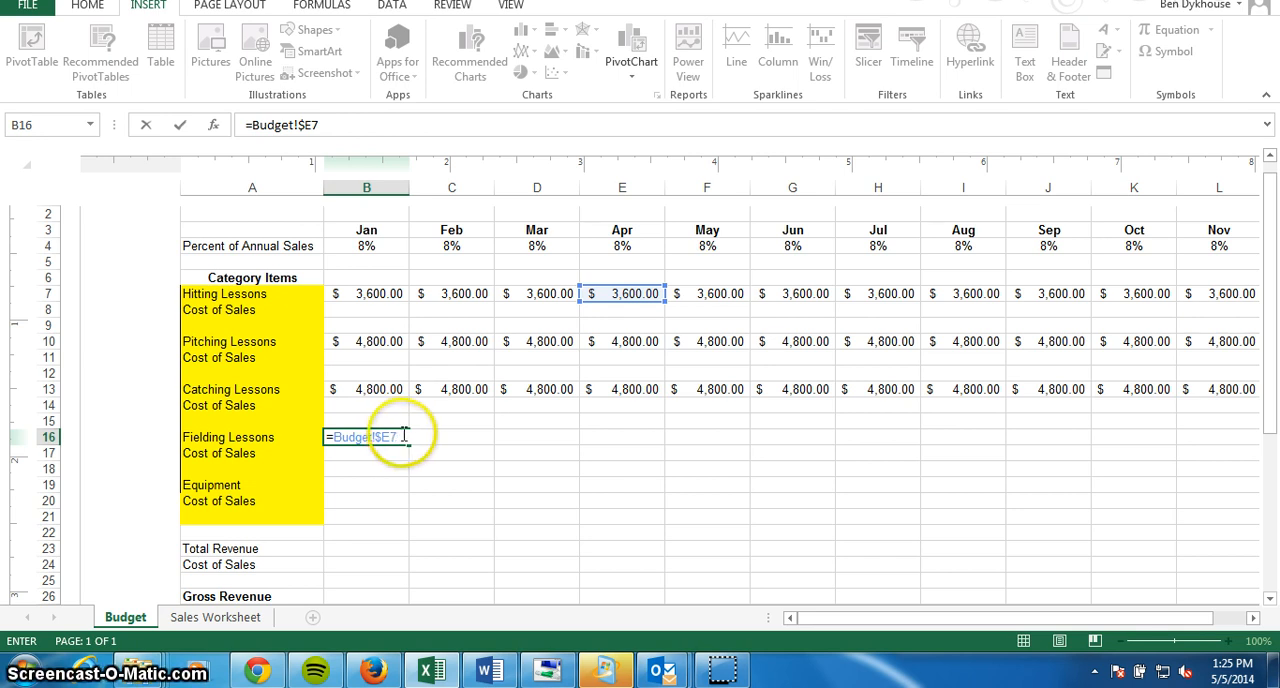
{"action": "left_click_drag", "start_coordinate": [403, 437], "coordinate": [333, 437]}
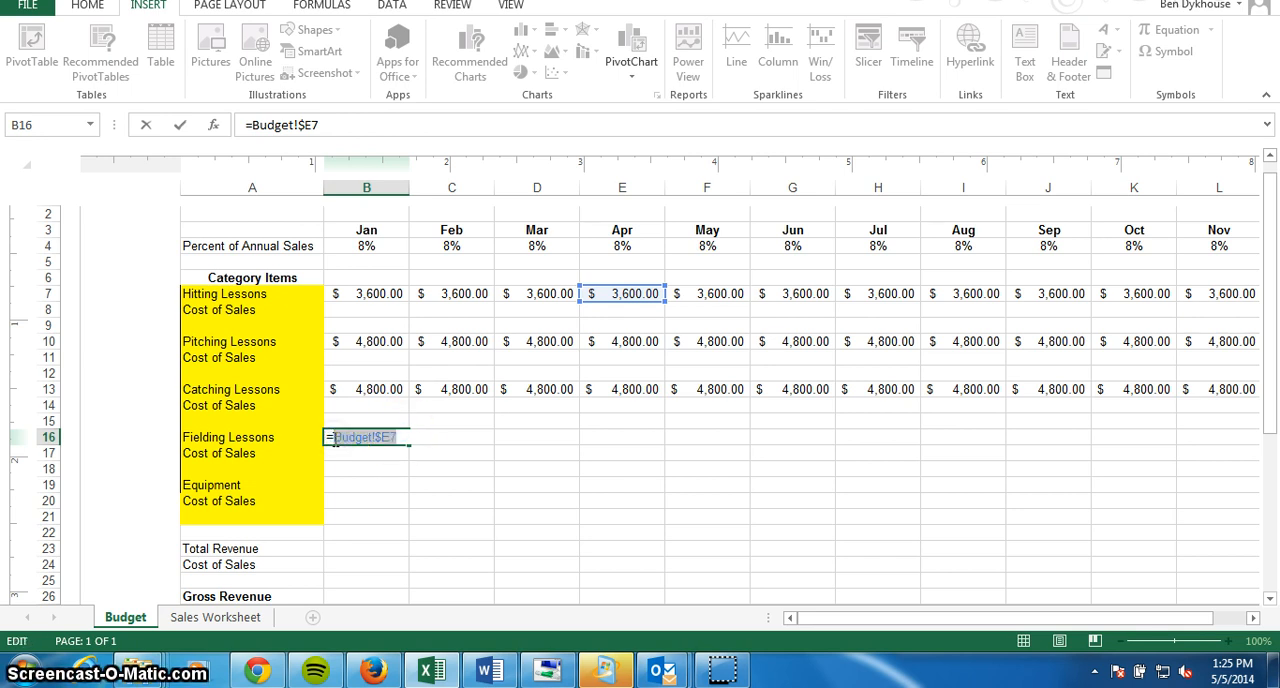
{"action": "type", "text": "Sales"}
{"action": "key", "text": "BackSpace"}
{"action": "key", "text": "BackSpace"}
{"action": "key", "text": "BackSpace"}
{"action": "key", "text": "BackSpace"}
{"action": "key", "text": "BackSpace"}
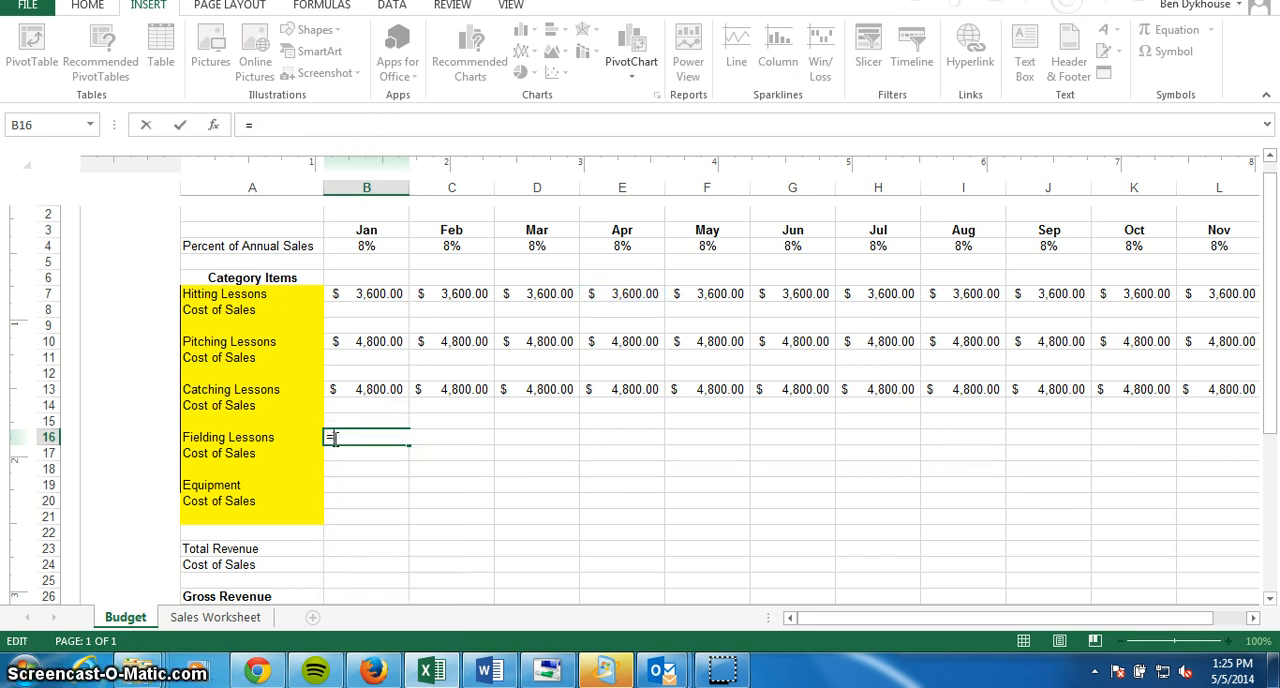
Enter the formula ='Sales Worksheet'!$E7*Budget!B4 for January Fielding Lessons in cell B16, and select that cell.
{"action": "type", "text": "'Sales Wo"}
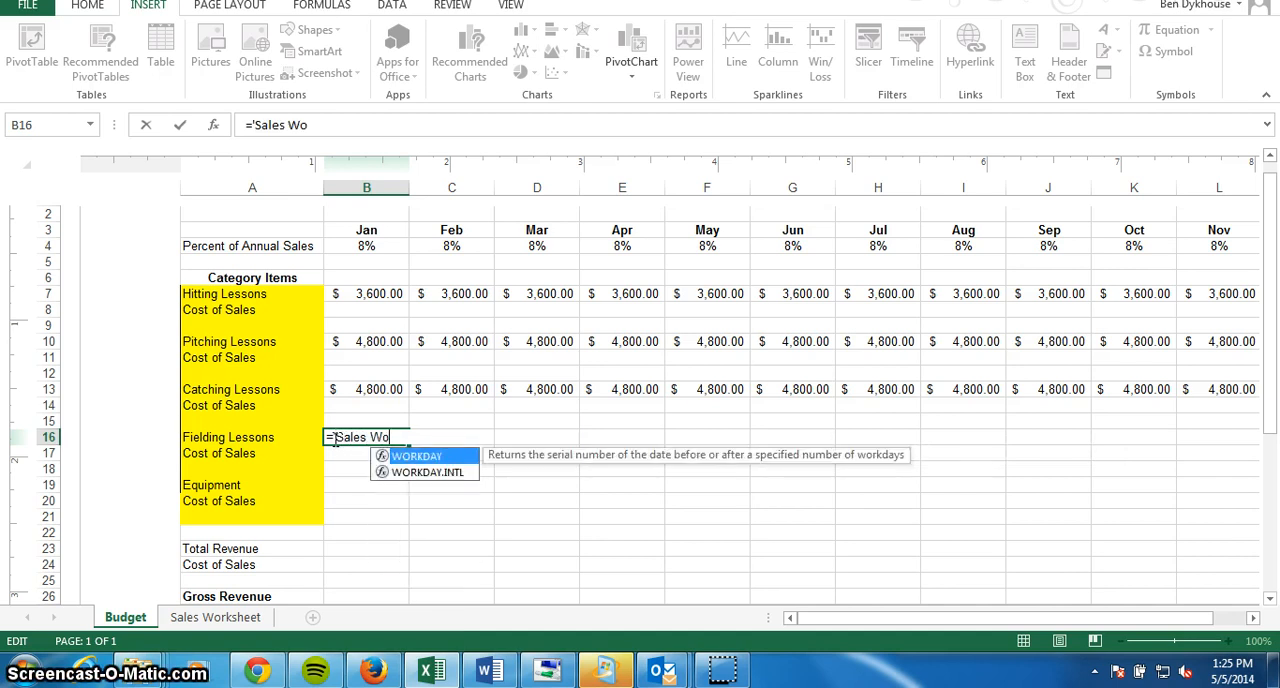
{"action": "type", "text": "rksheet'"}
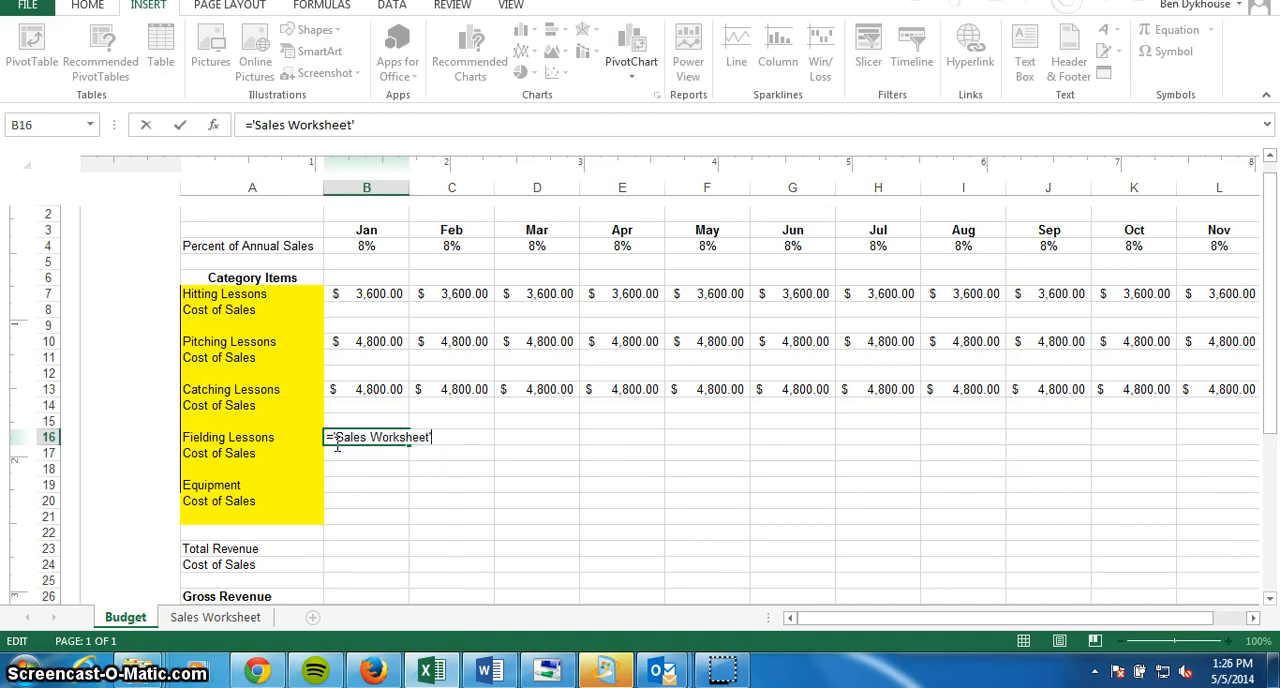
{"action": "type", "text": "!$E7"}
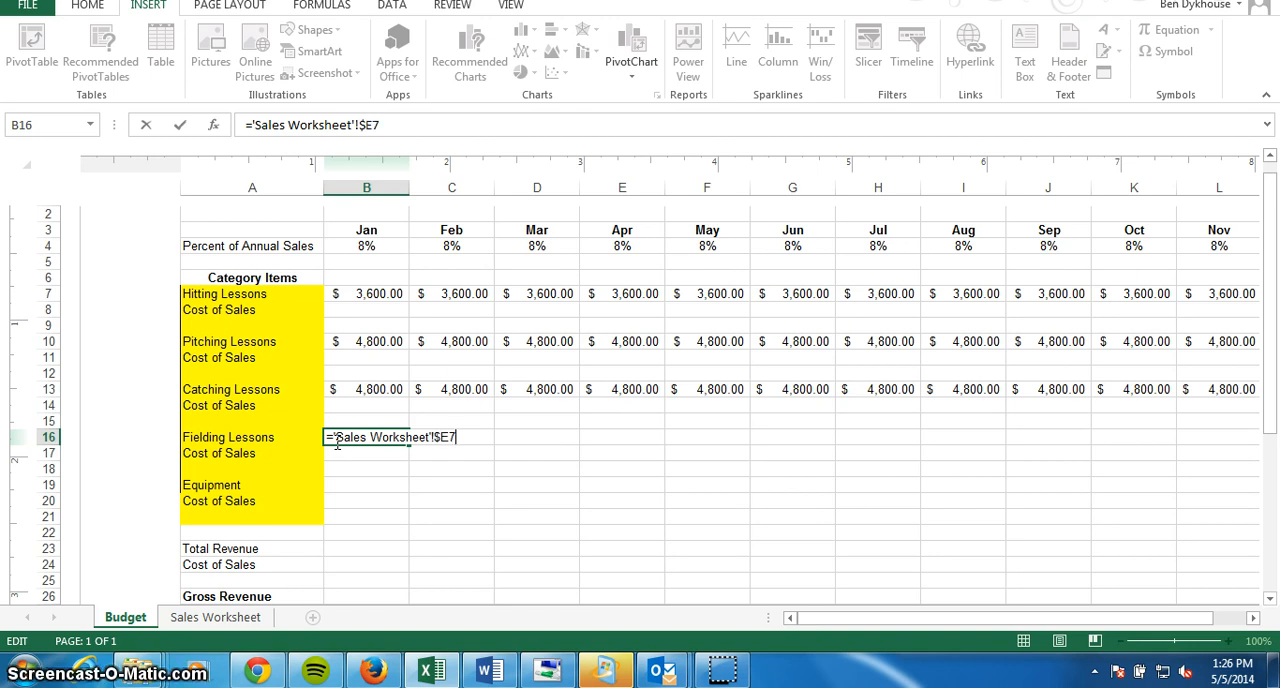
{"action": "type", "text": "*"}
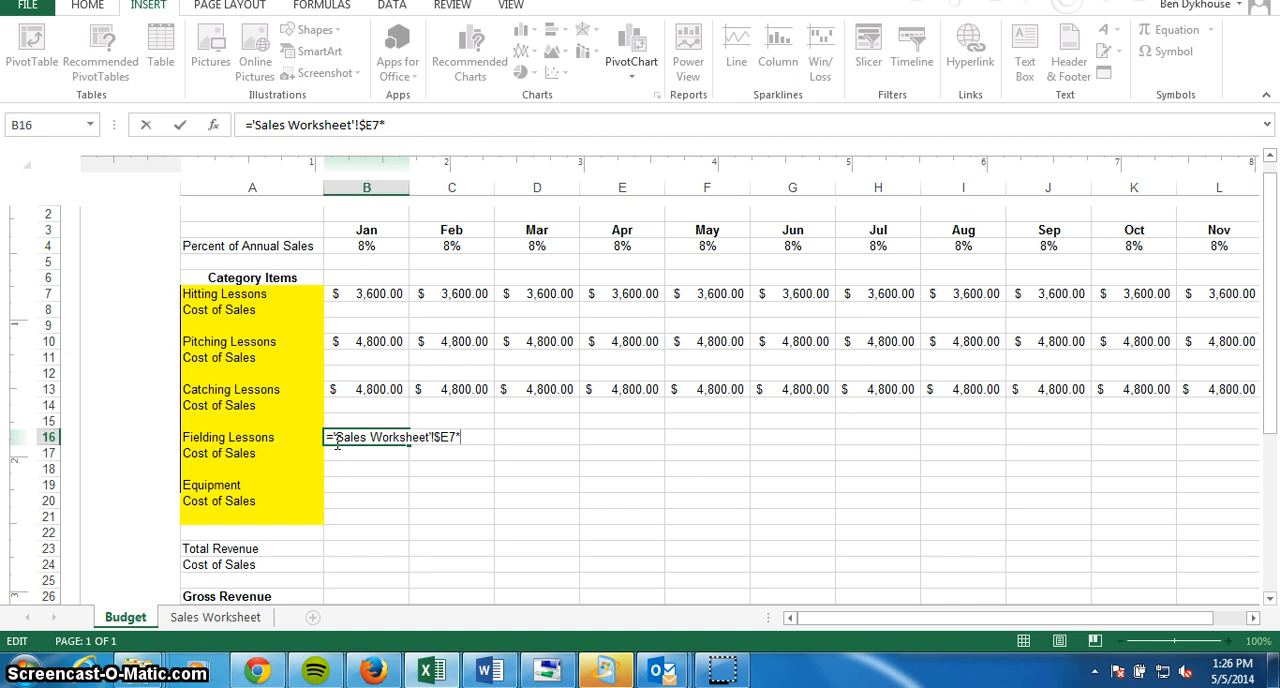
{"action": "type", "text": "Budget"}
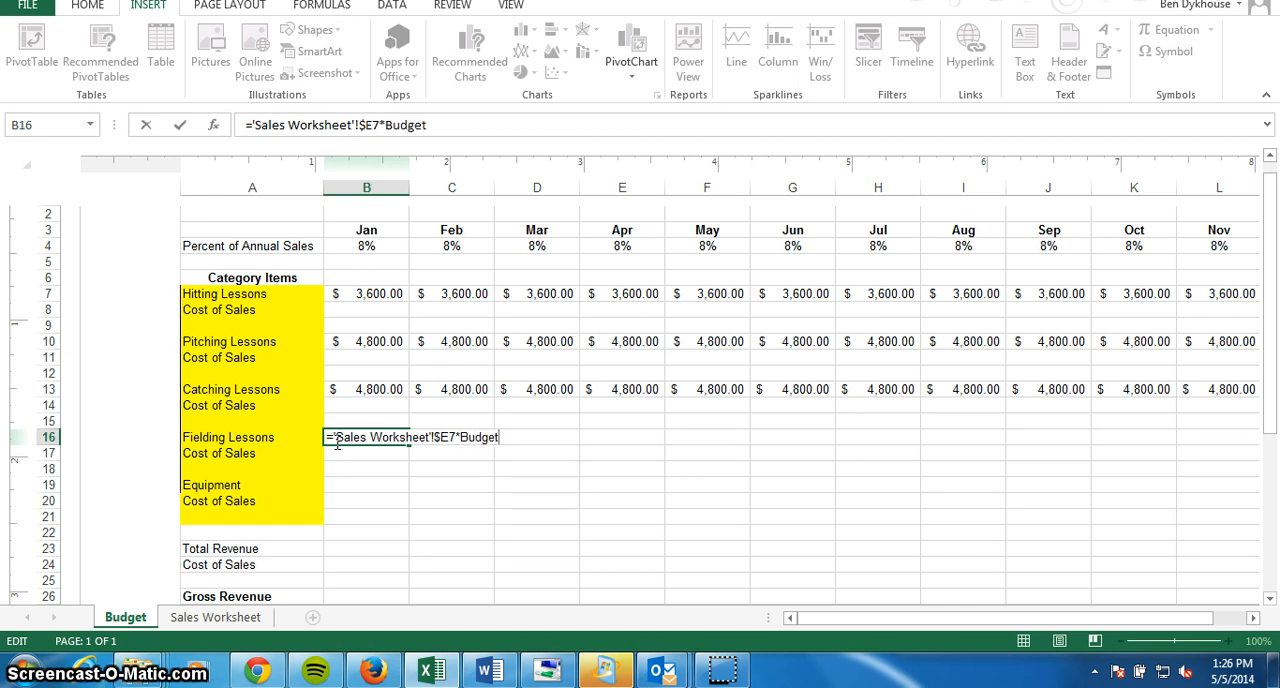
{"action": "type", "text": "!B4"}
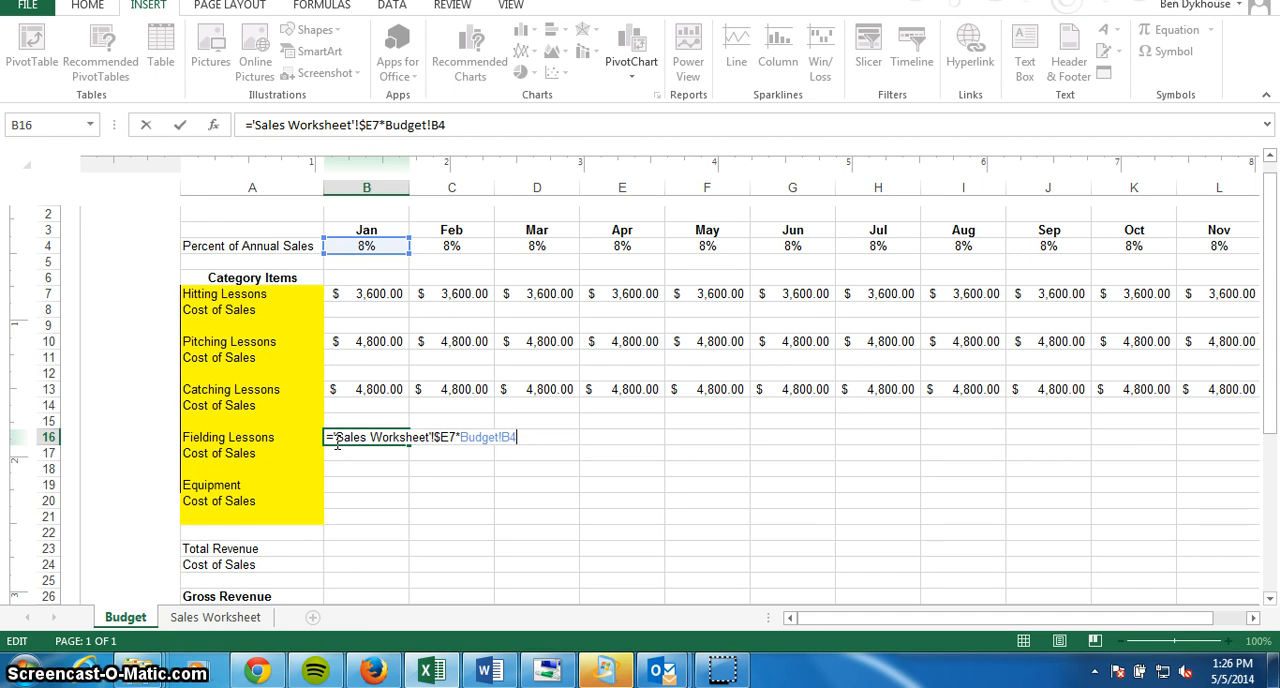
{"action": "key", "text": "Return"}
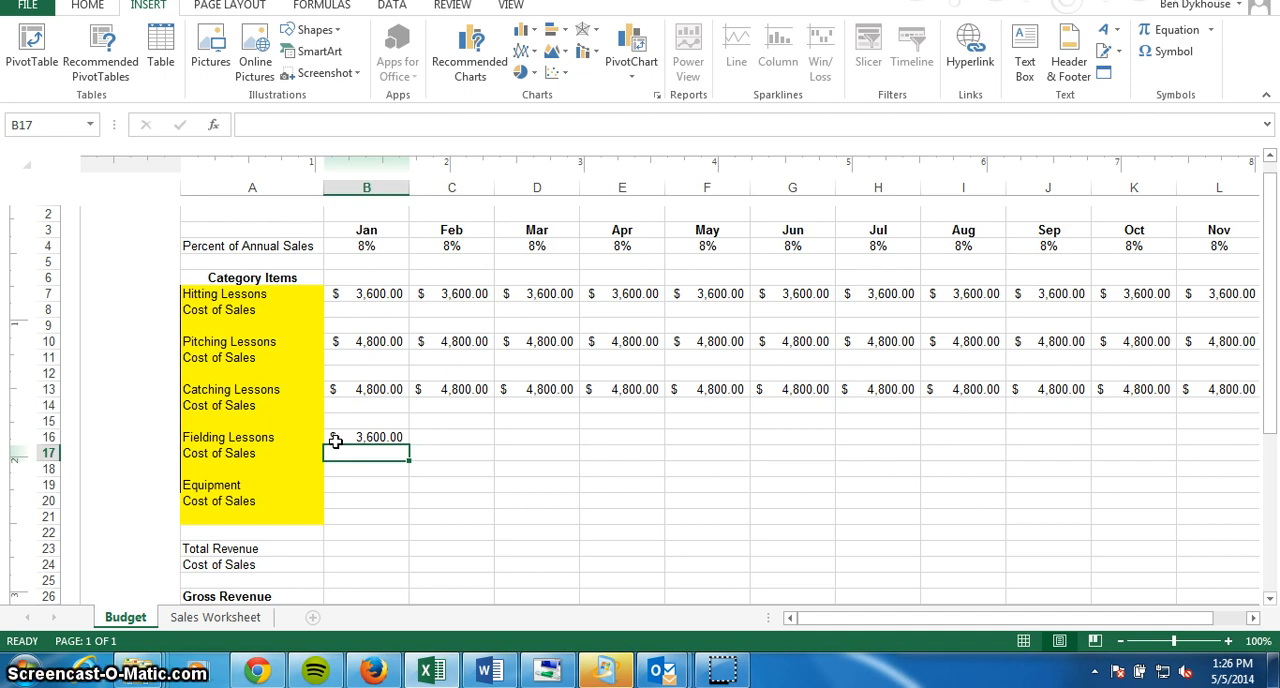
{"action": "left_click", "coordinate": [336, 441]}
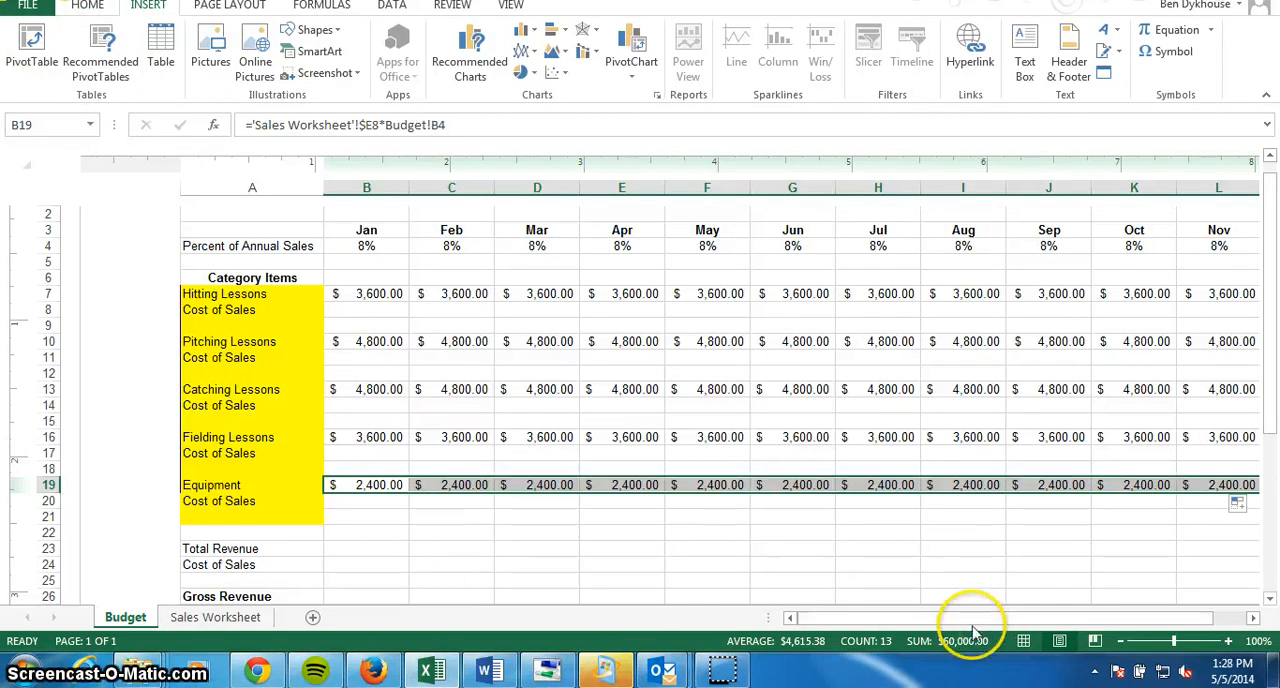
Enter the formula ='Sales Worksheet'!$G4*Budget!B4 for the January Hitting Lessons Cost of Sales in cell B8 of the Budget sheet.
{"action": "left_click_drag", "start_coordinate": [971, 621], "coordinate": [1062, 622]}
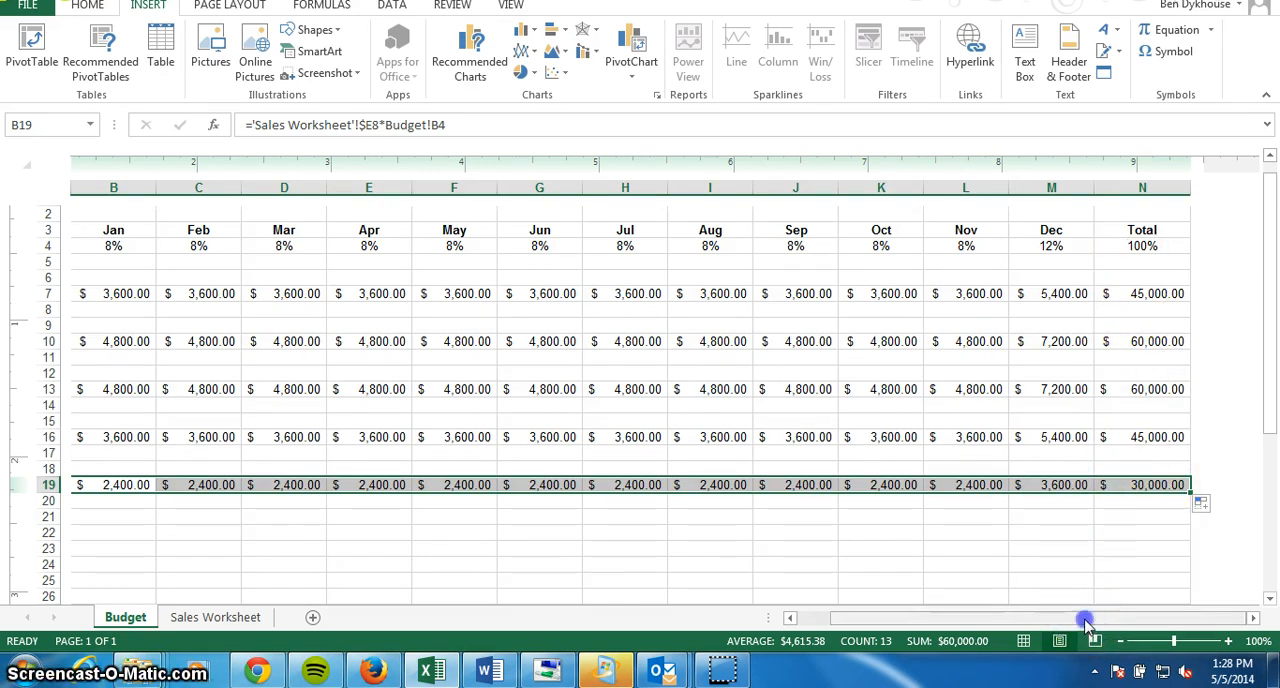
{"action": "left_click_drag", "start_coordinate": [1090, 622], "coordinate": [1018, 622]}
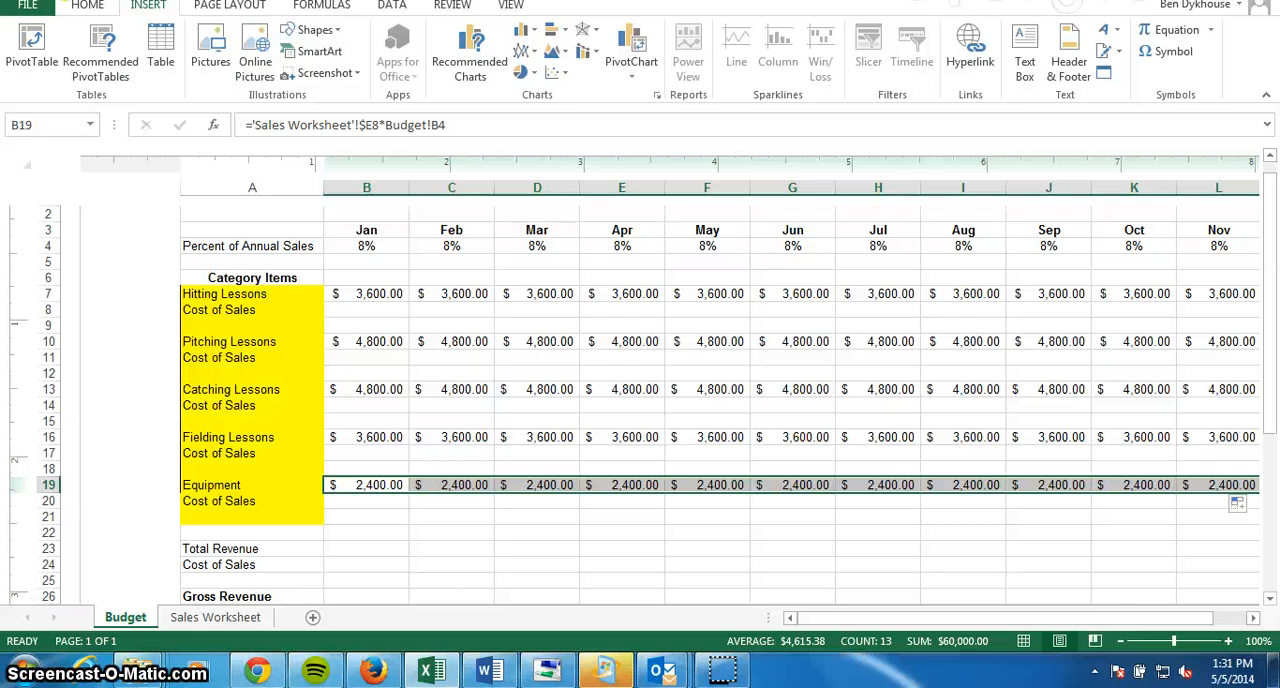
{"action": "left_click", "coordinate": [349, 309]}
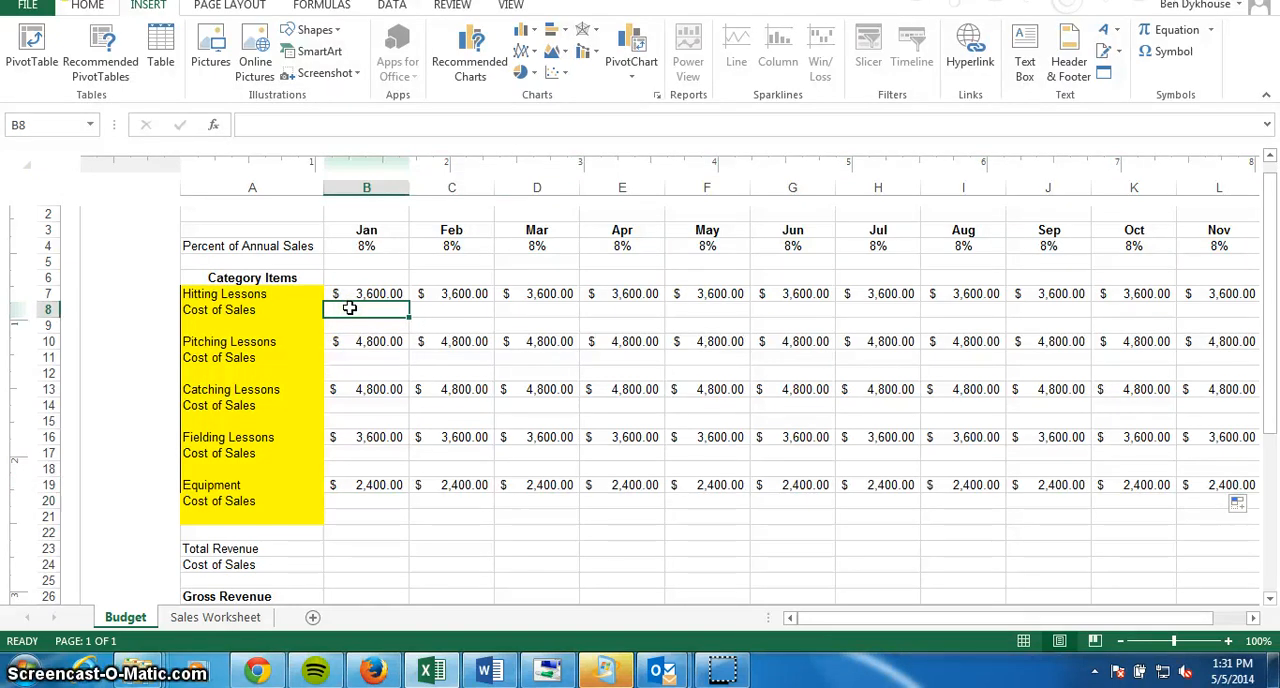
{"action": "type", "text": "="}
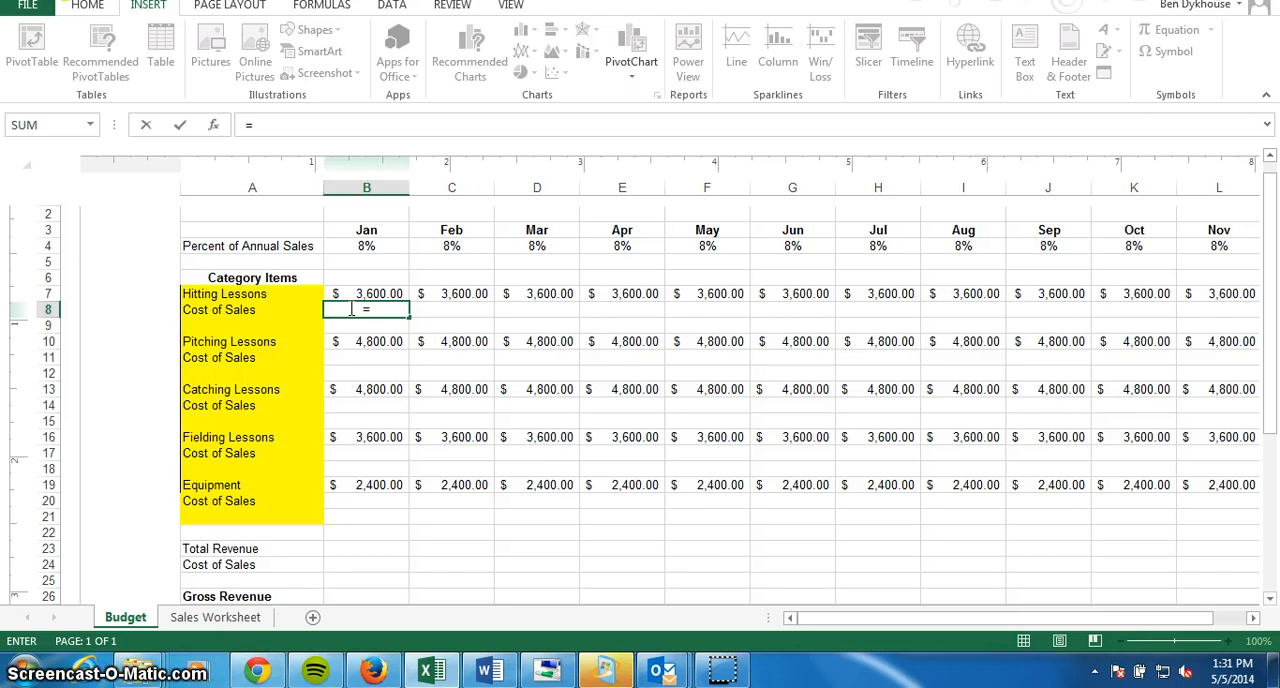
{"action": "type", "text": "'Sales Worksheet"}
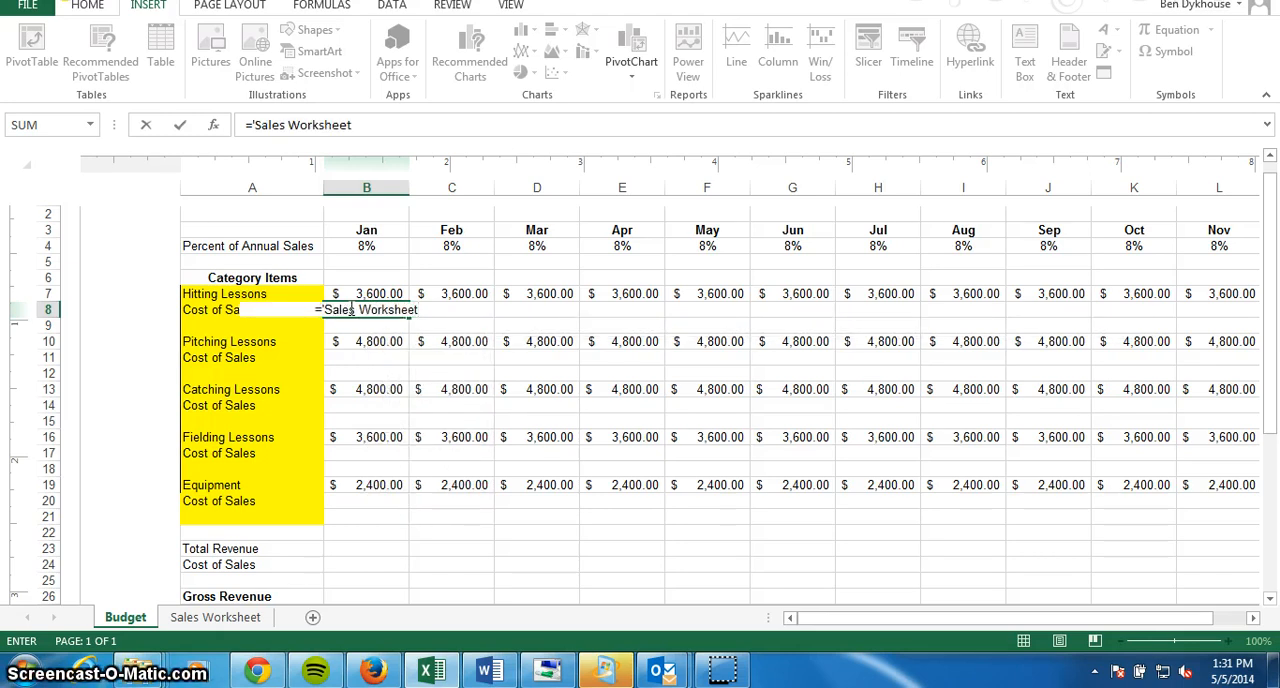
{"action": "type", "text": "!$"}
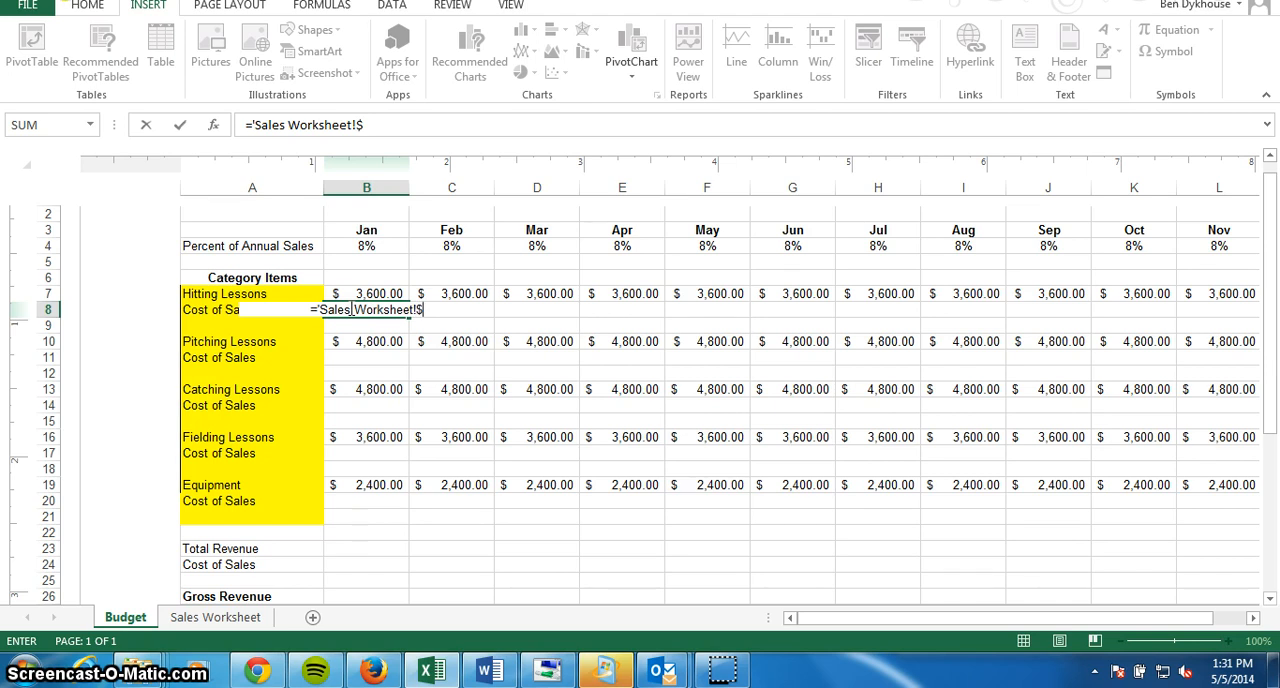
{"action": "type", "text": "G"}
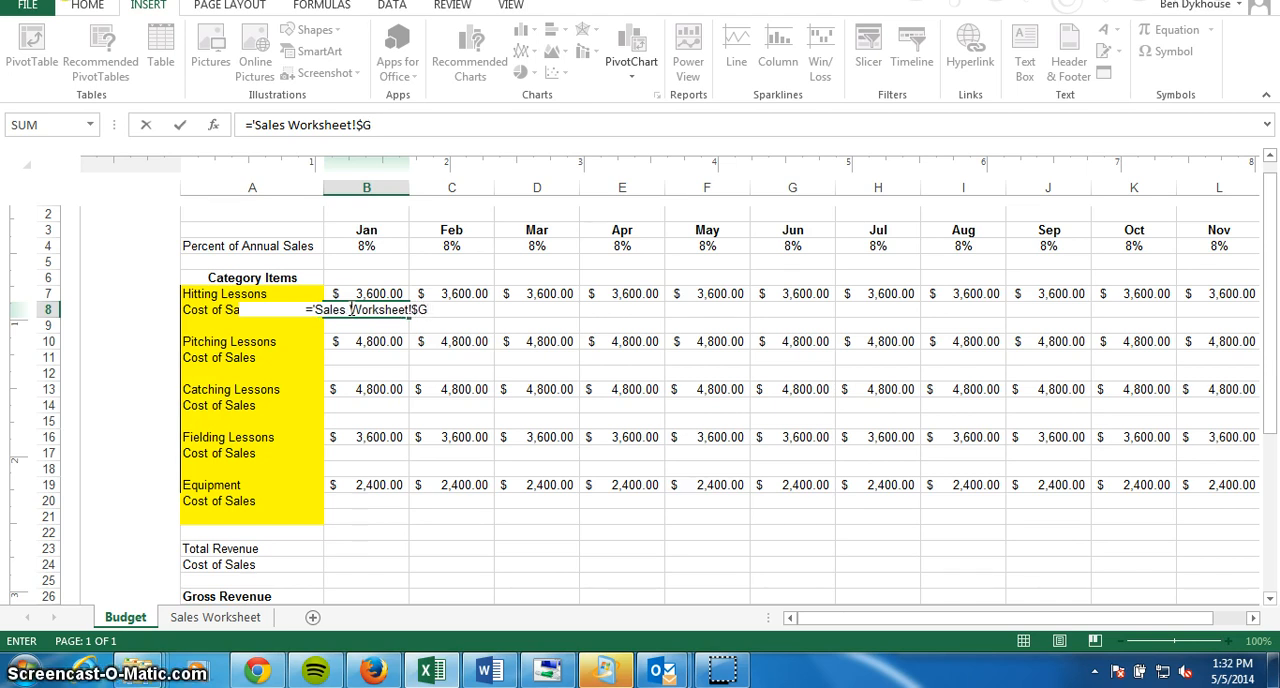
{"action": "type", "text": "4"}
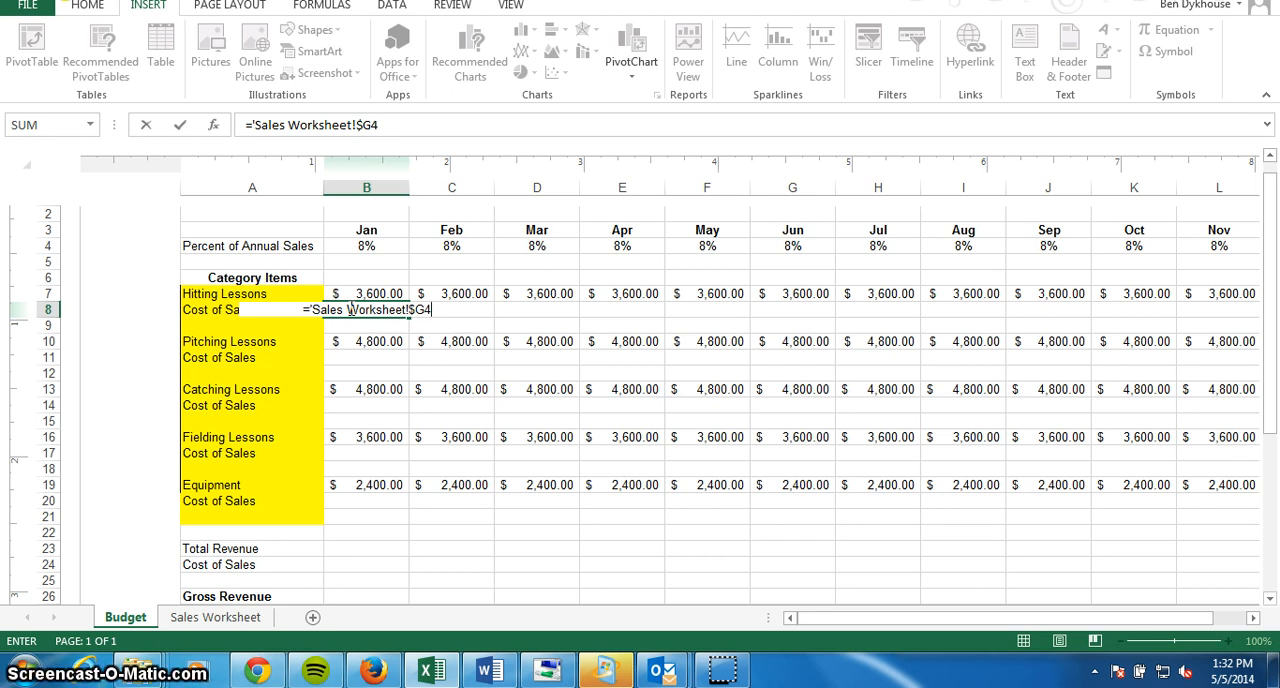
{"action": "type", "text": "*"}
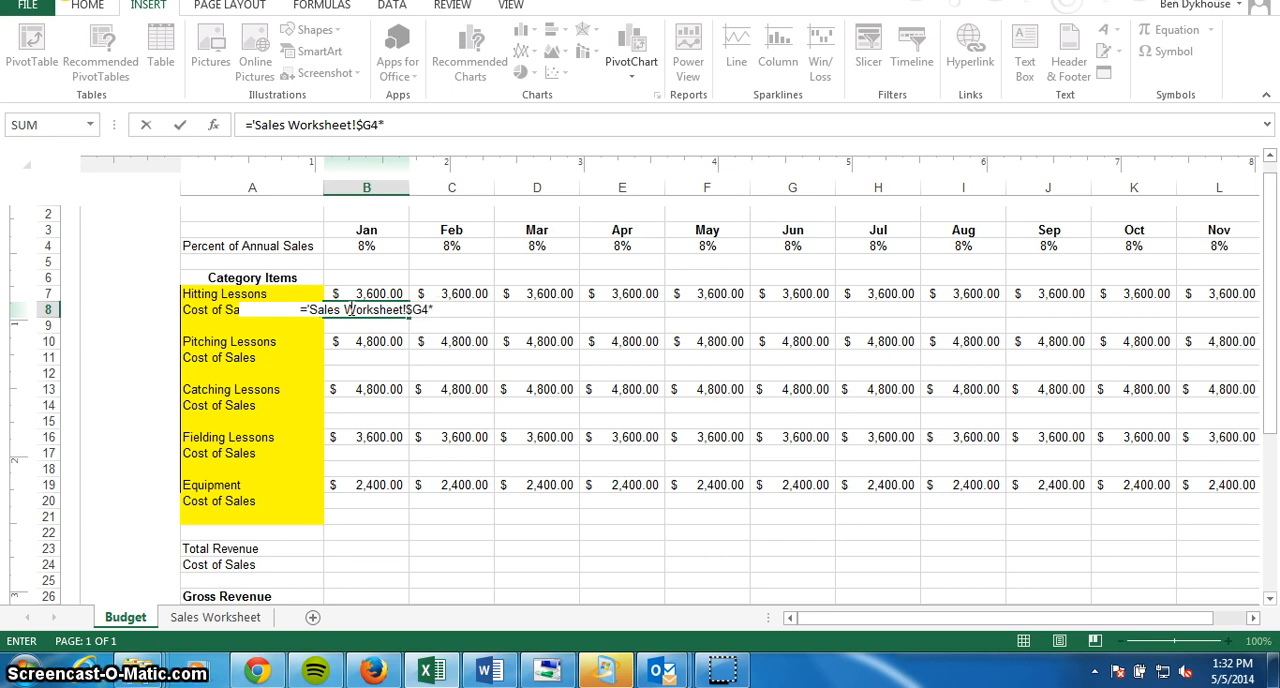
{"action": "type", "text": "Budget"}
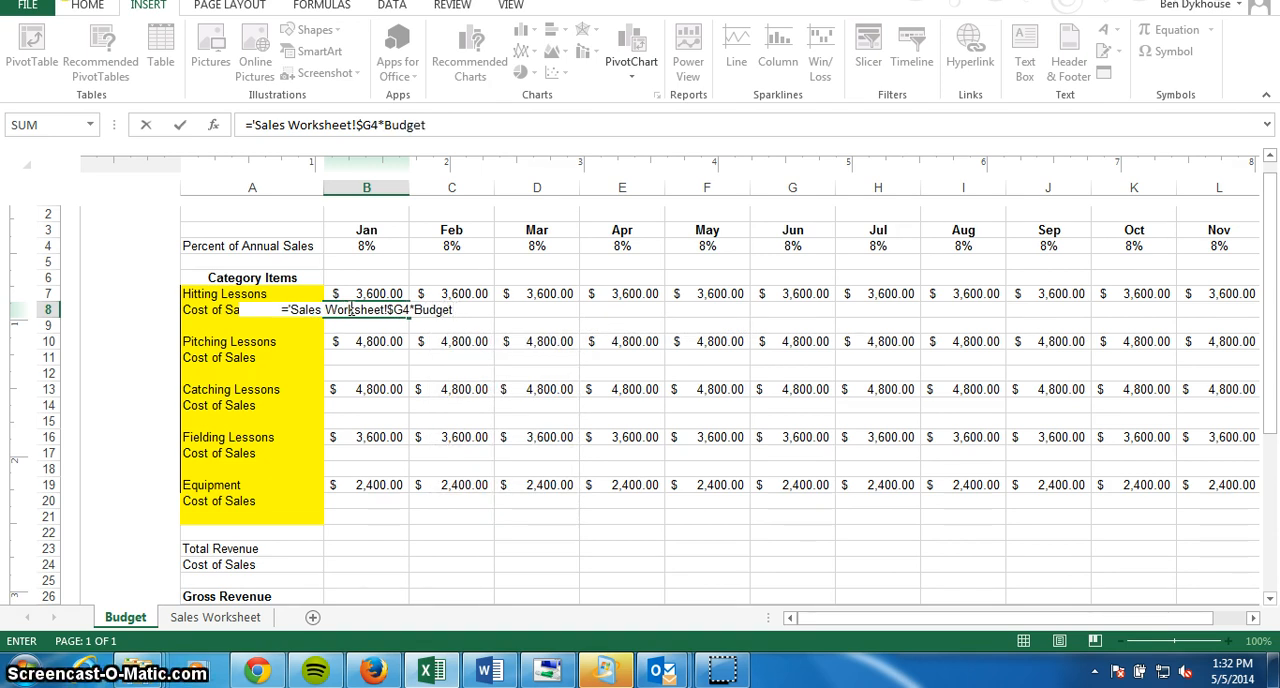
{"action": "type", "text": "!B4"}
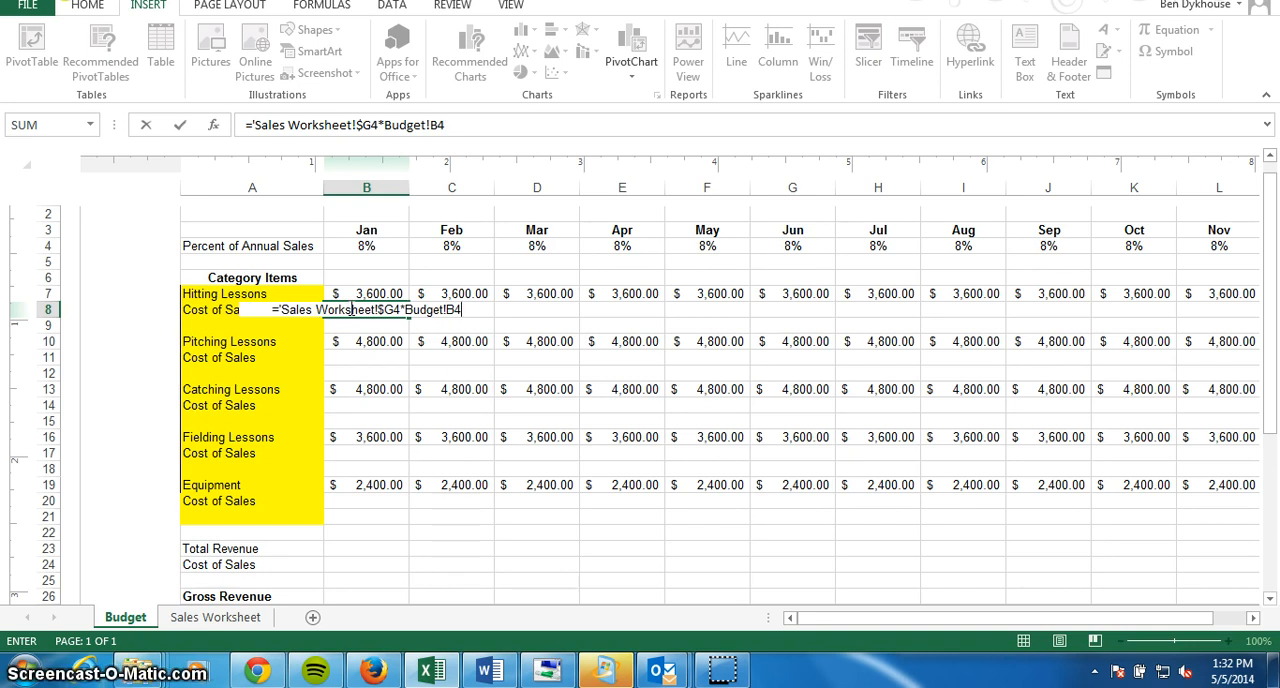
{"action": "left_click", "coordinate": [367, 310]}
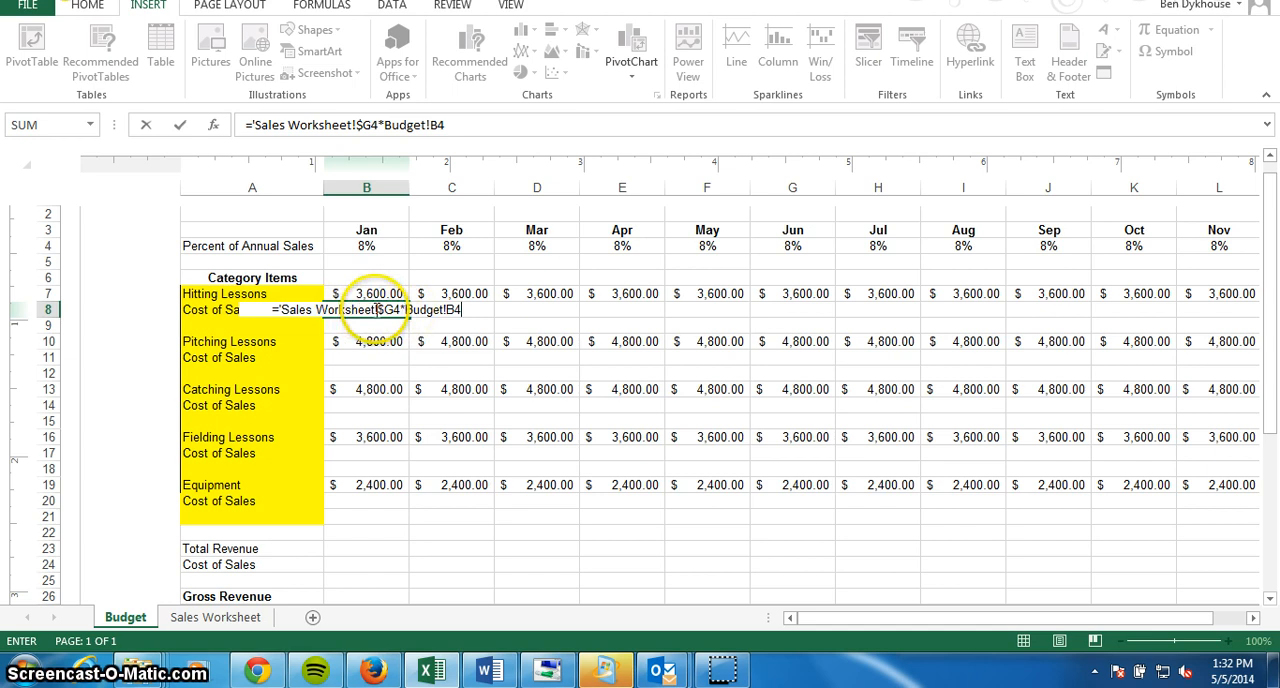
{"action": "left_click", "coordinate": [374, 310]}
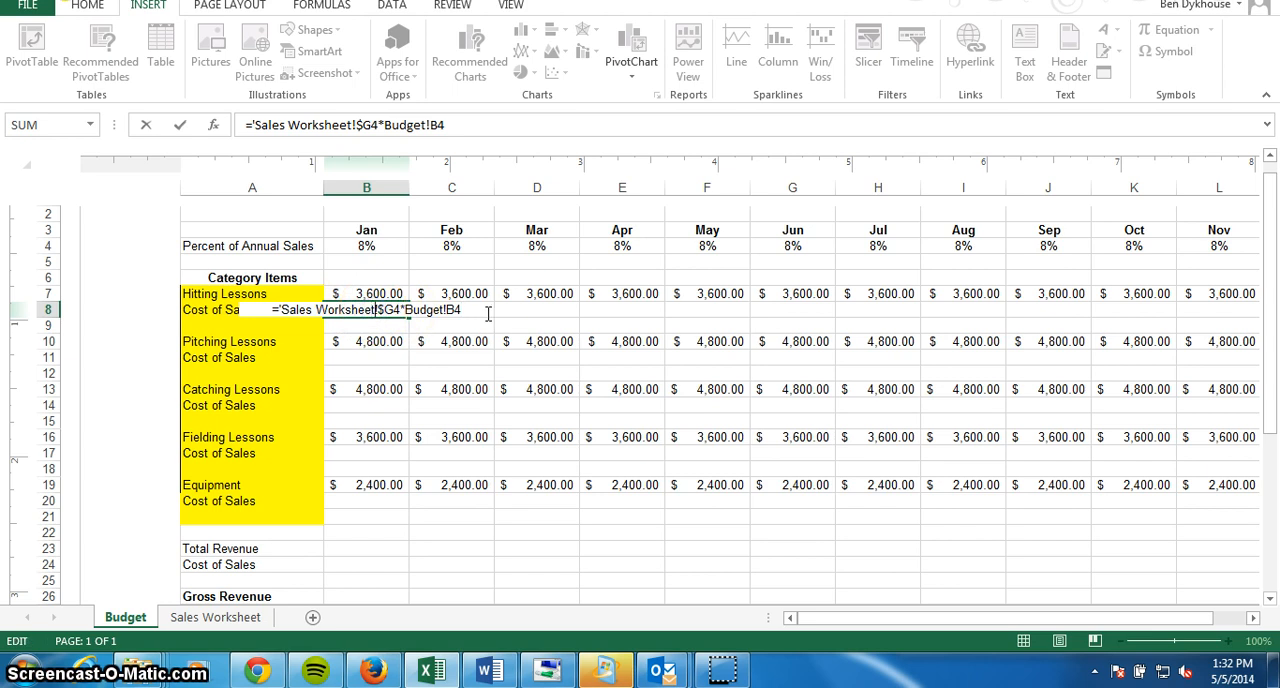
{"action": "type", "text": "'"}
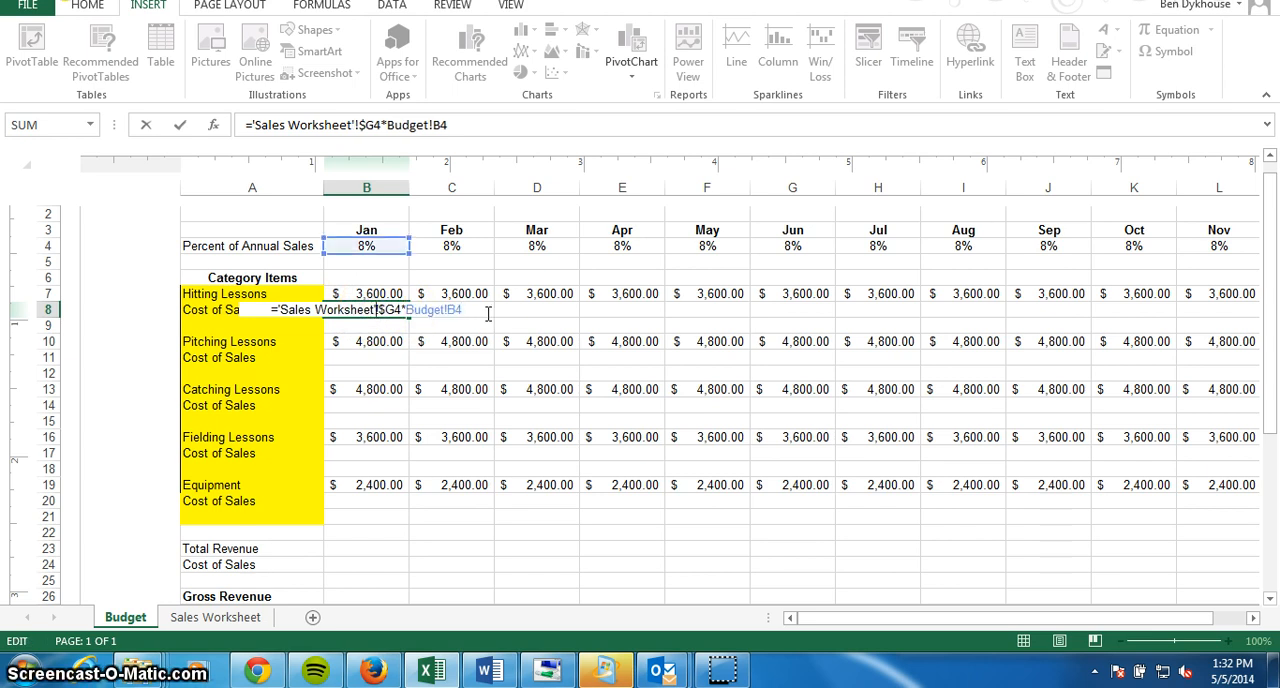
{"action": "key", "text": "Return"}
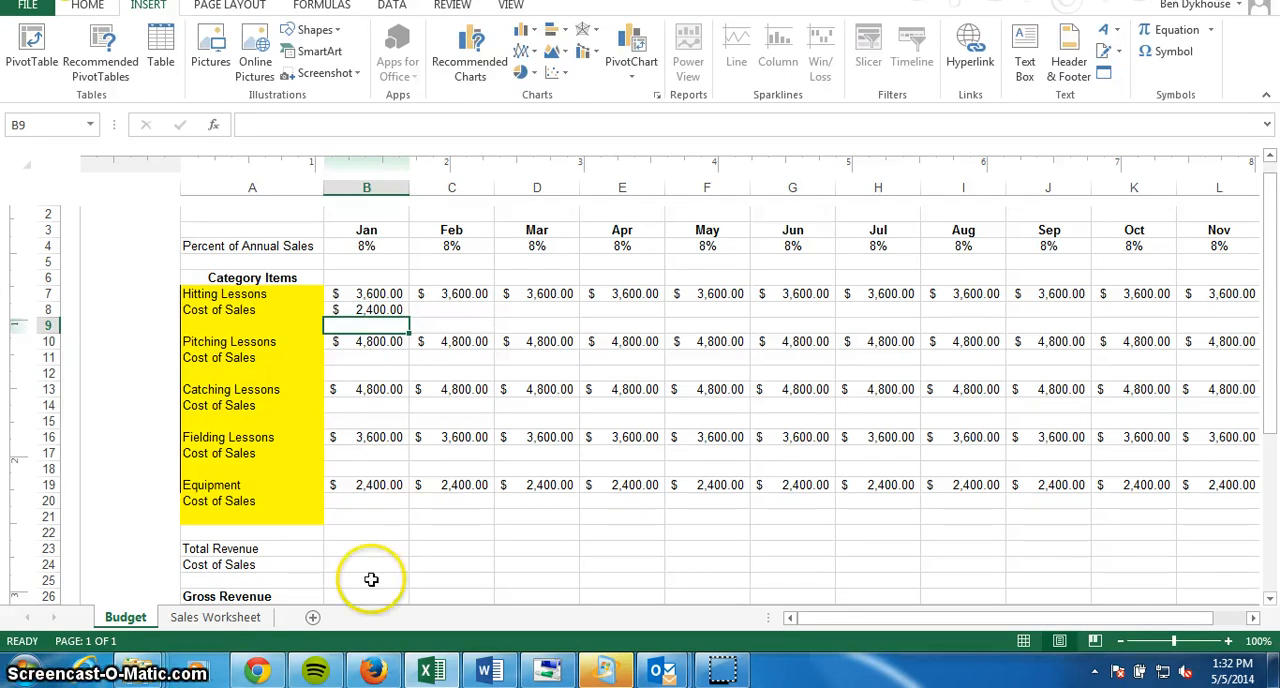
Examine the Hitting Lessons Average Cost Per Unit and Total Cost on Sales Worksheet, then each category's January Cost of Sales cell on the Budget sheet.
{"action": "left_click", "coordinate": [215, 617]}
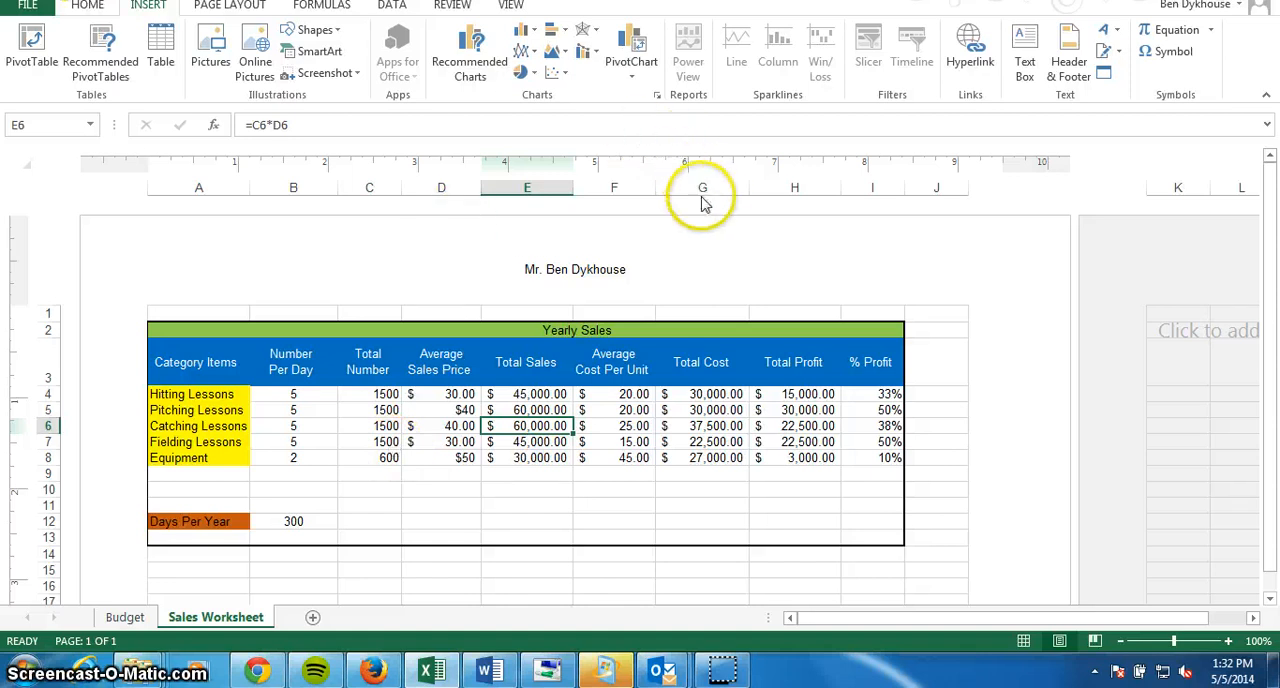
{"action": "left_click", "coordinate": [716, 396]}
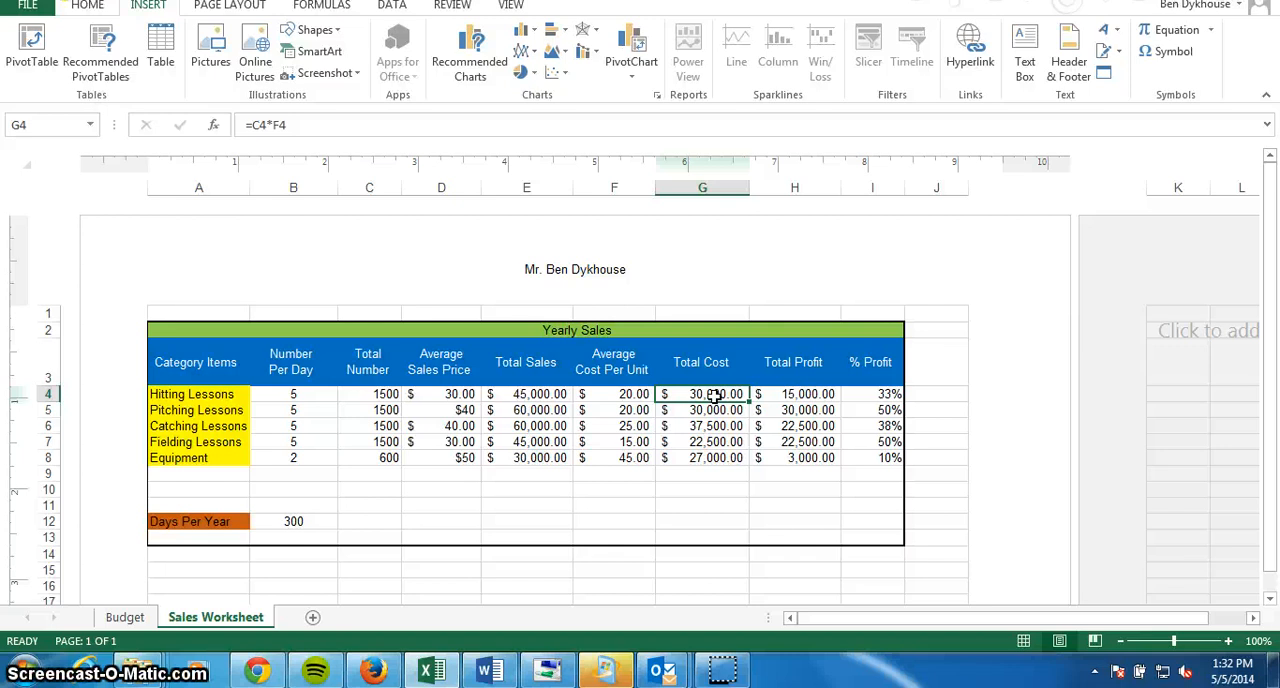
{"action": "left_click", "coordinate": [627, 399]}
{"action": "left_click", "coordinate": [725, 396]}
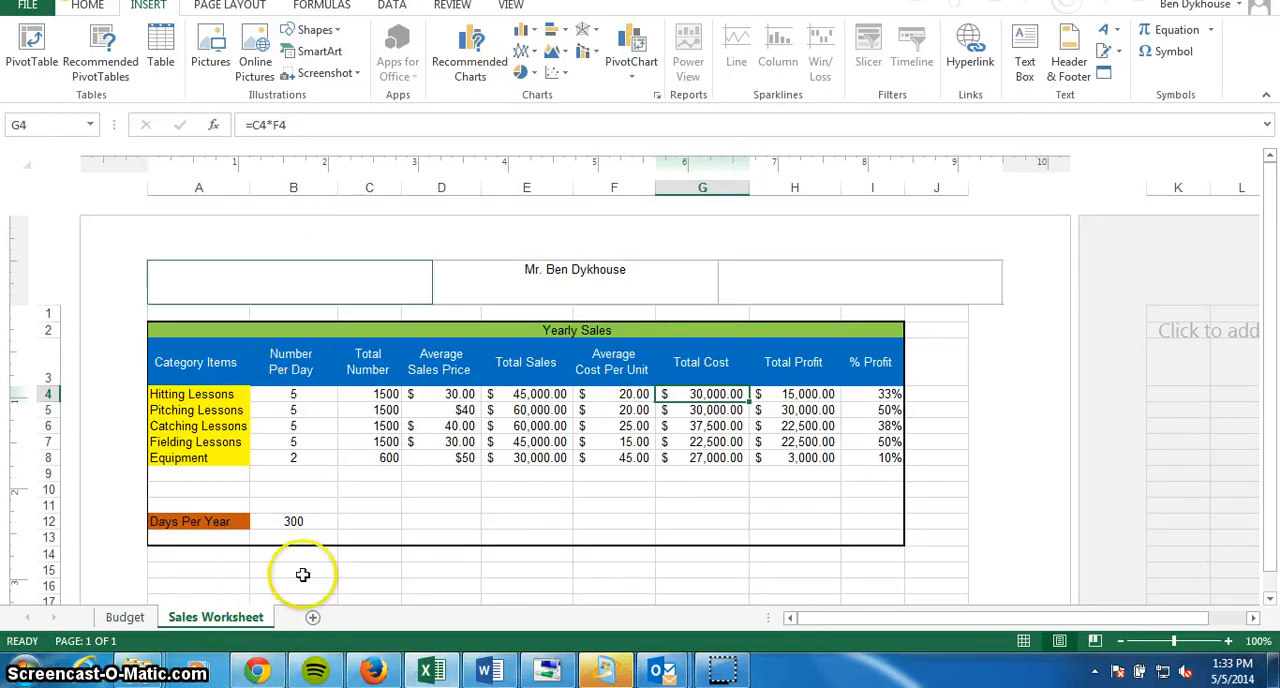
{"action": "left_click", "coordinate": [125, 617]}
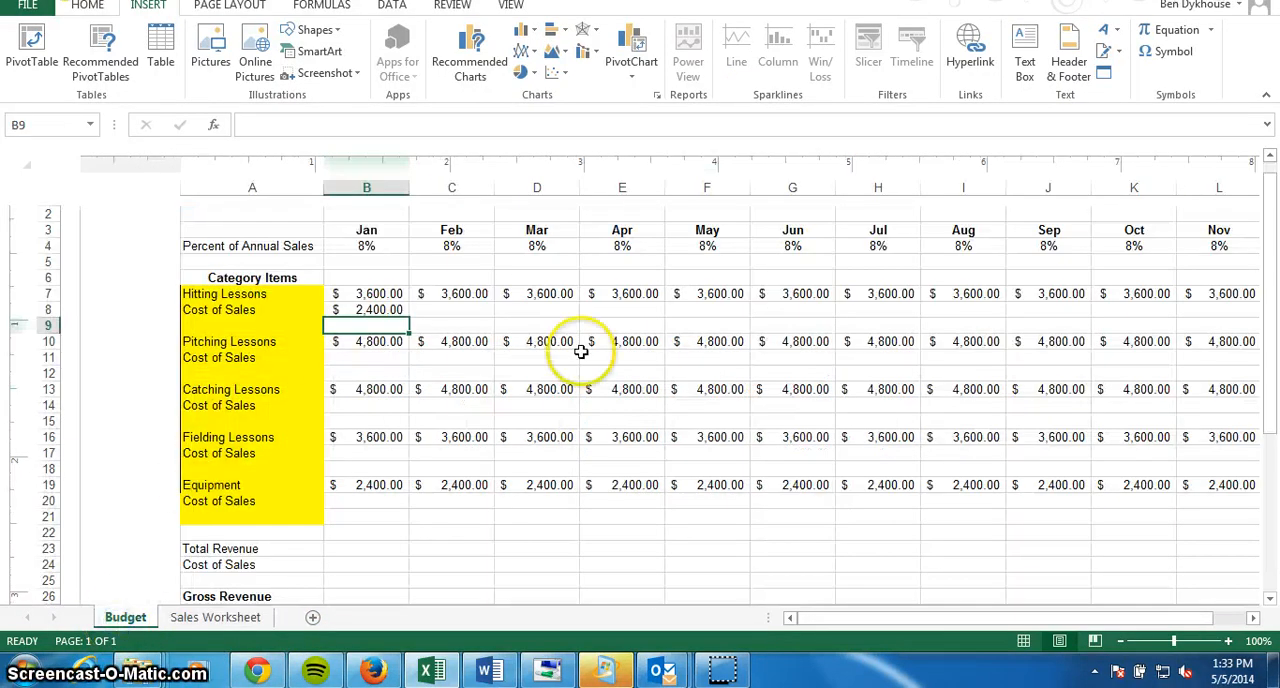
{"action": "left_click", "coordinate": [372, 310]}
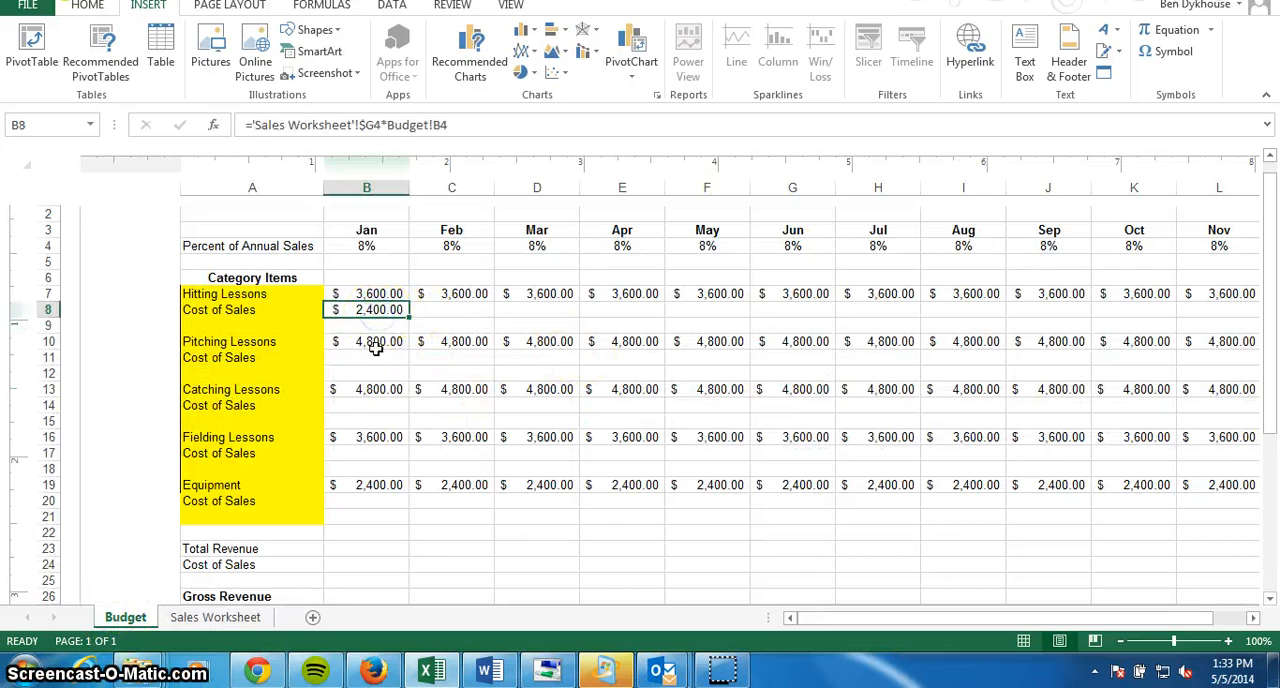
{"action": "left_click", "coordinate": [374, 358]}
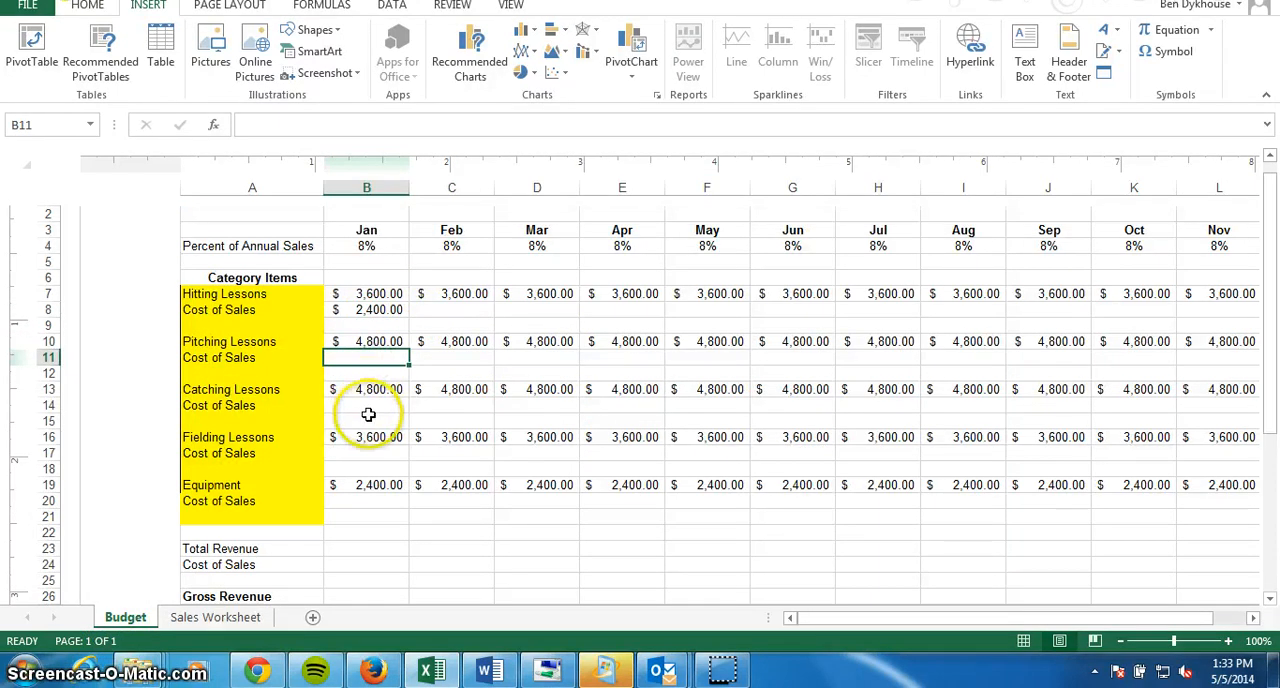
{"action": "left_click", "coordinate": [370, 406]}
{"action": "left_click", "coordinate": [373, 453]}
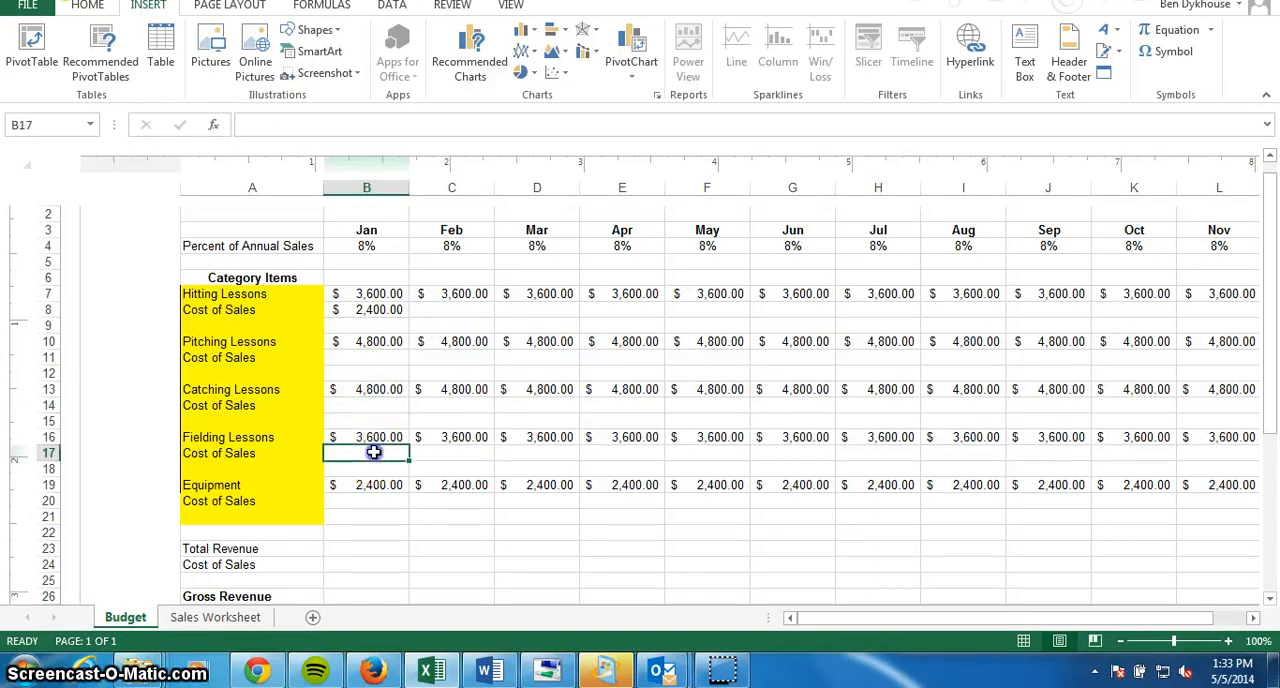
{"action": "left_click", "coordinate": [378, 501]}
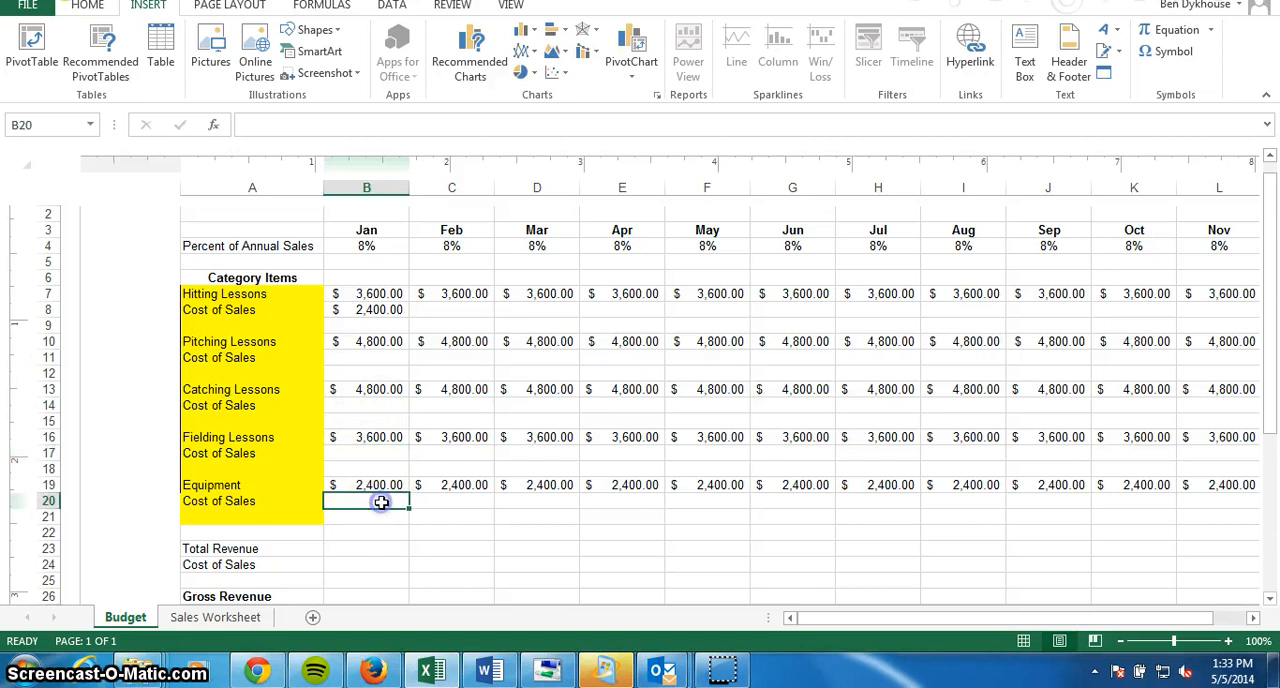
Fill the January Hitting Lessons Cost of Sales formula across row 8 through the Total column, and select cell B11.
{"action": "left_click", "coordinate": [380, 310]}
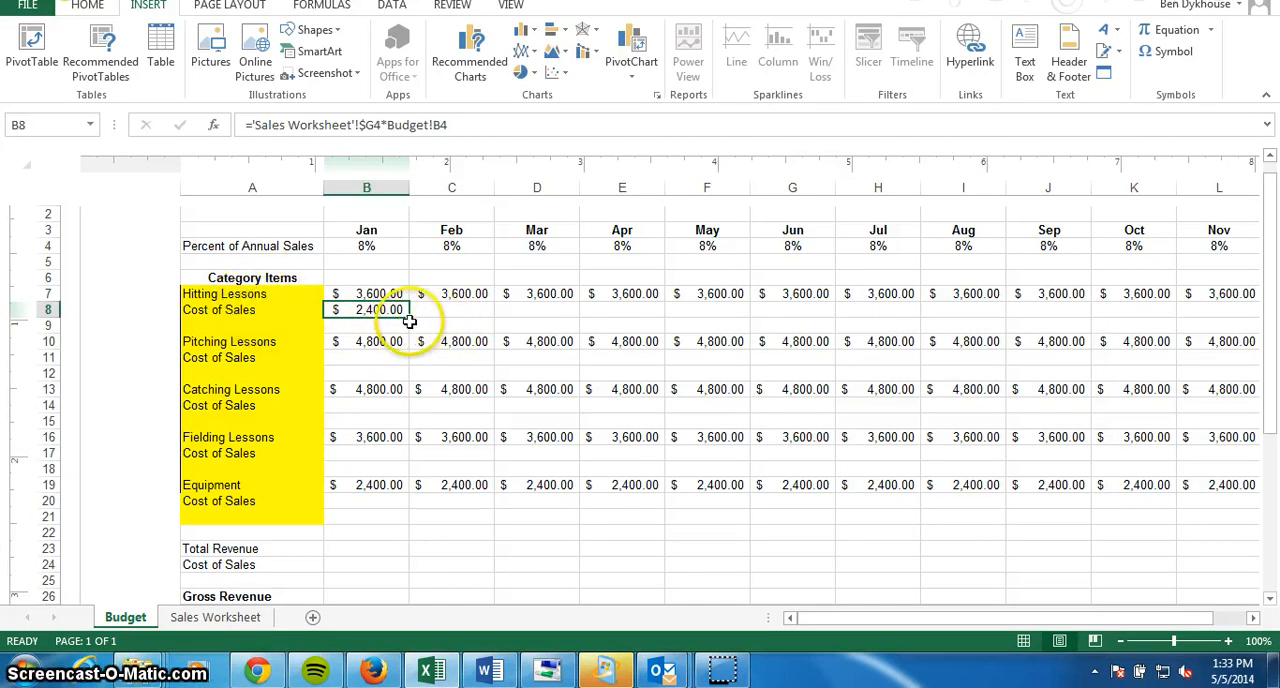
{"action": "left_click_drag", "start_coordinate": [409, 318], "coordinate": [1186, 314]}
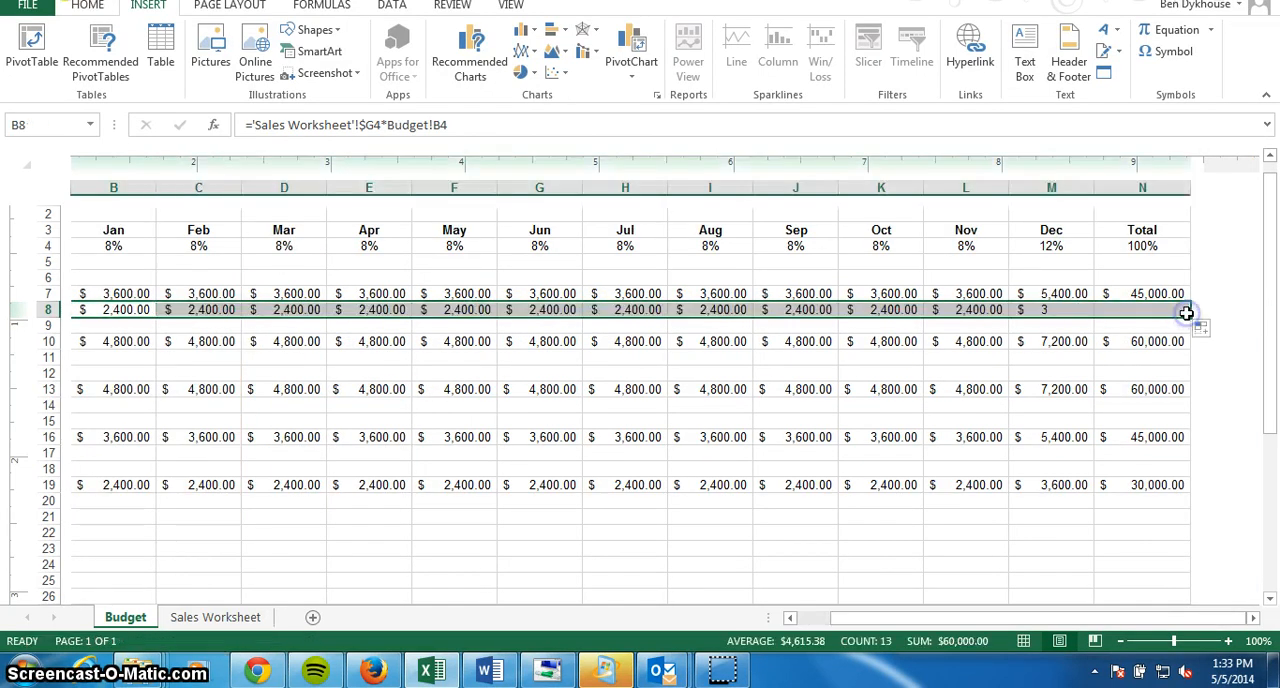
{"action": "left_click", "coordinate": [535, 357]}
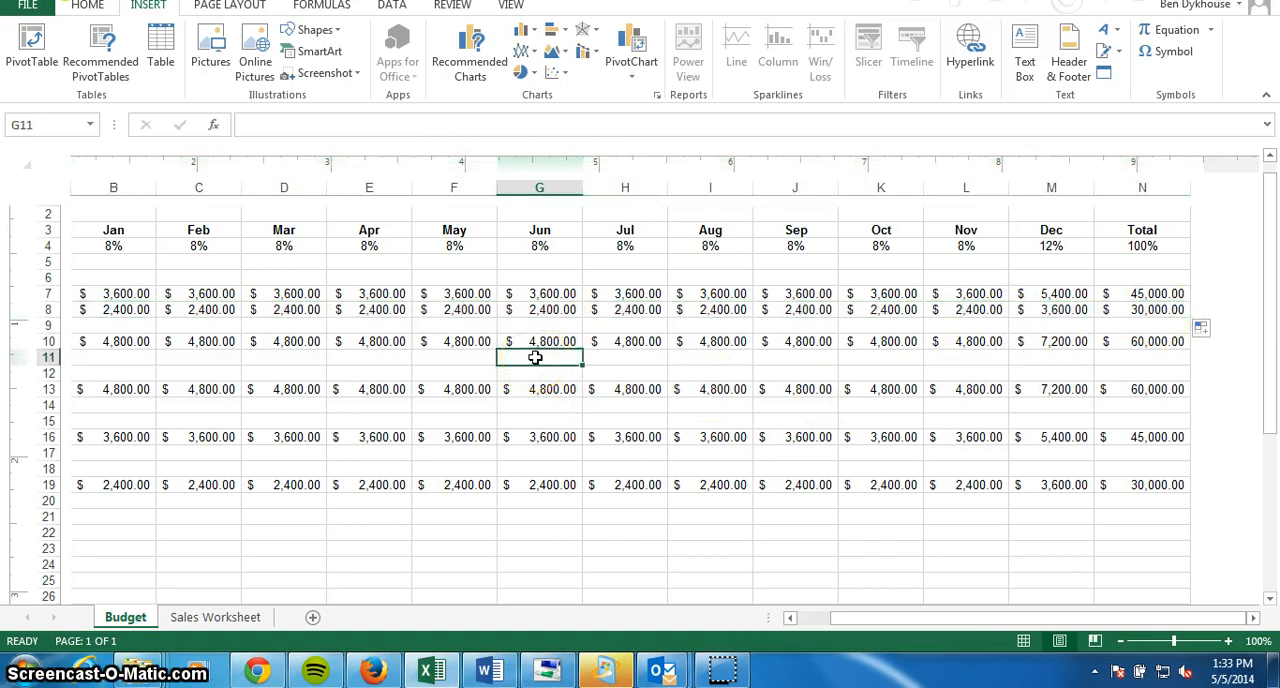
{"action": "key", "text": "Left"}
{"action": "key", "text": "Left"}
{"action": "key", "text": "Left"}
{"action": "key", "text": "Left"}
{"action": "key", "text": "Left"}
{"action": "key", "text": "Left"}
{"action": "key", "text": "Right"}
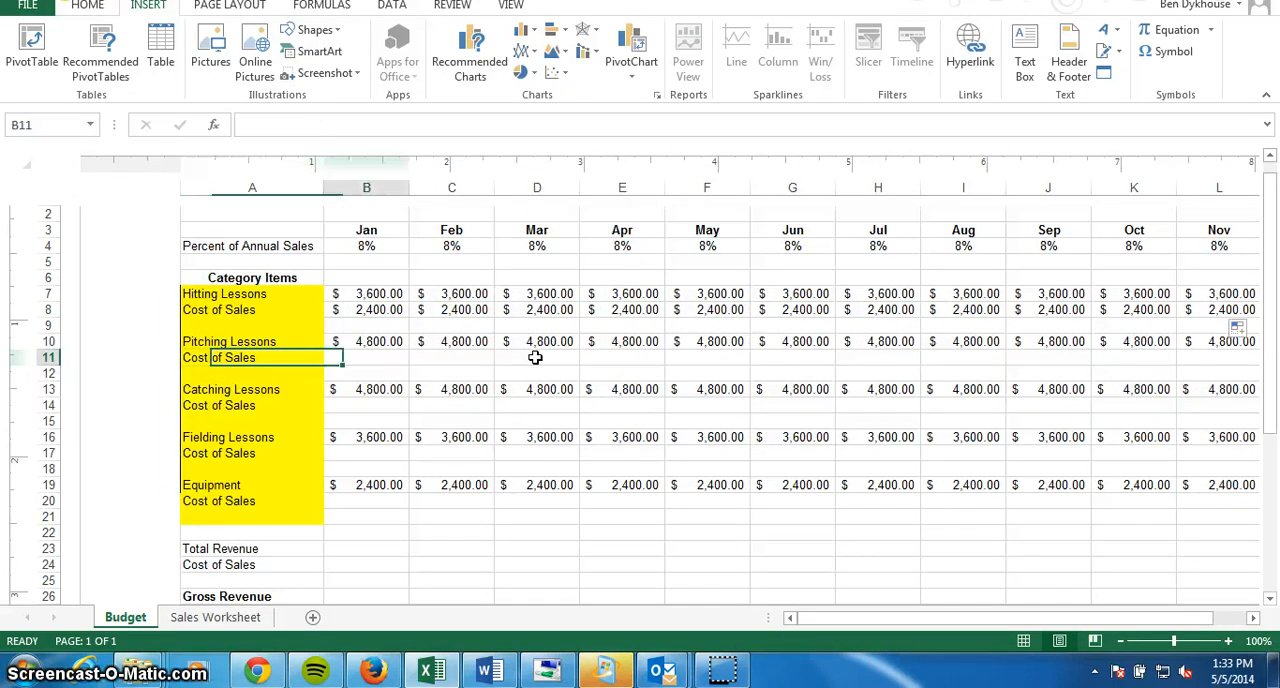
Compare the Hitting Lessons Cost of Sales formula in Budget cell B8 with the Pitching Lessons Total Cost in cell G5 of Sales Worksheet.
{"action": "left_click", "coordinate": [375, 311]}
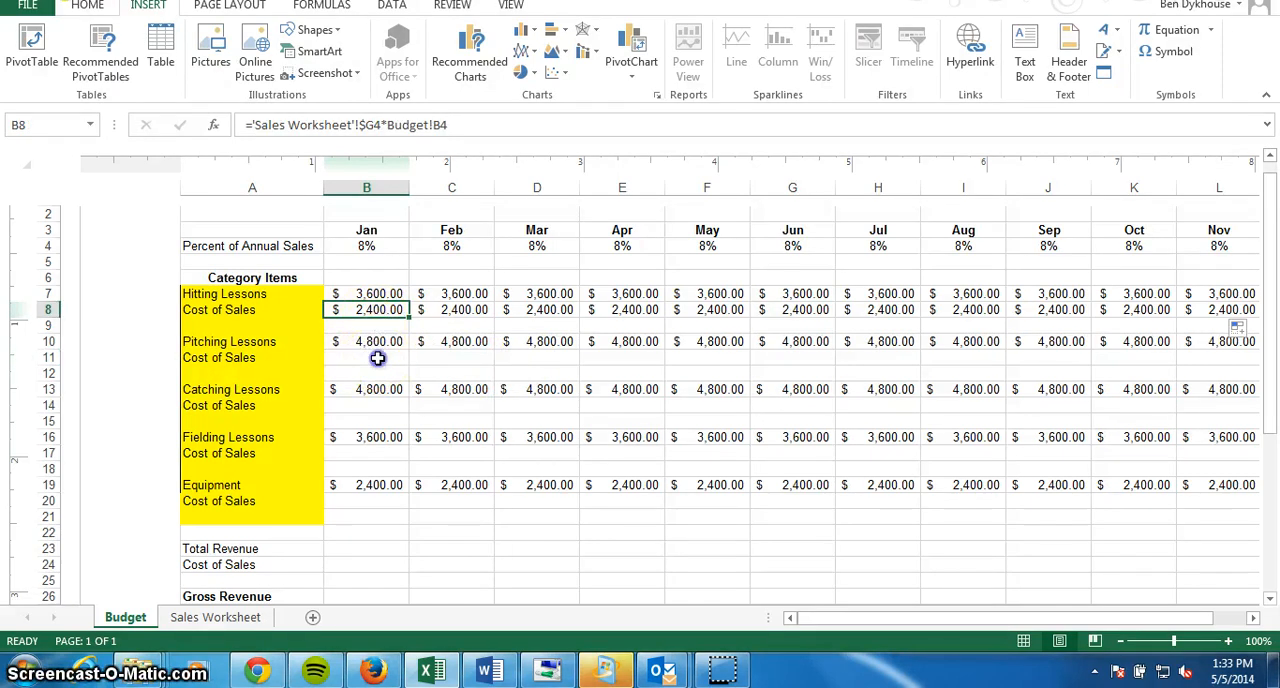
{"action": "left_click", "coordinate": [378, 357]}
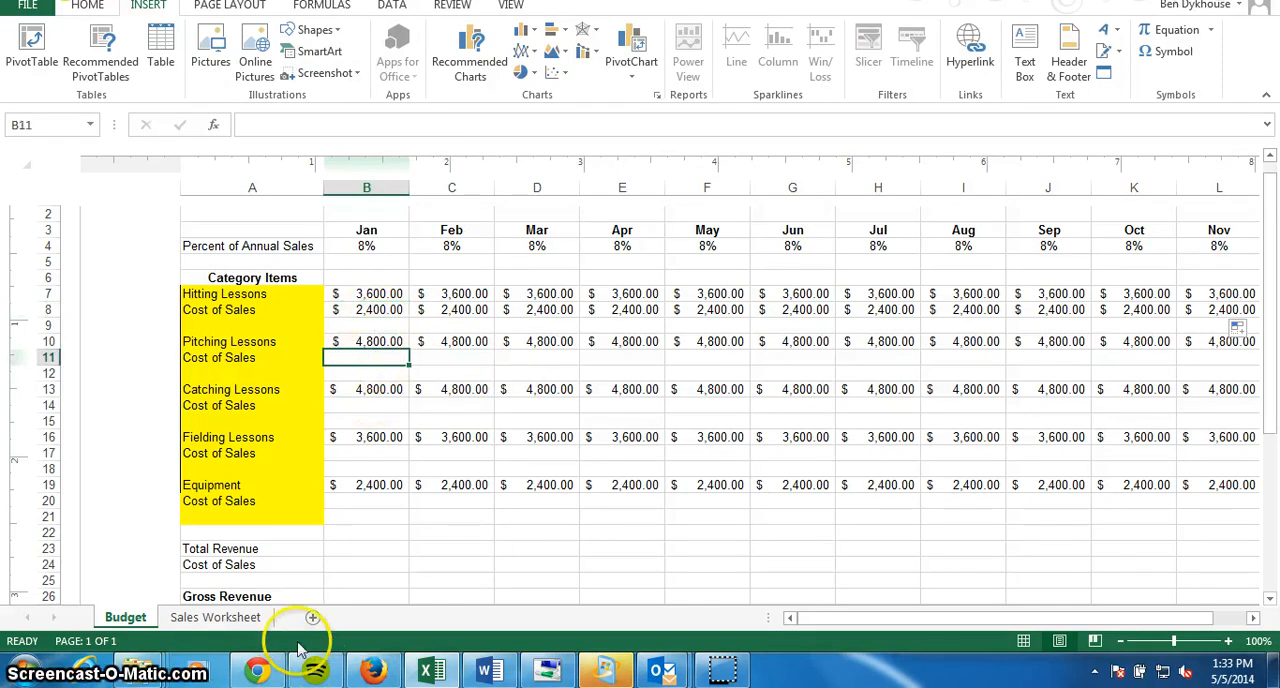
{"action": "left_click", "coordinate": [245, 616]}
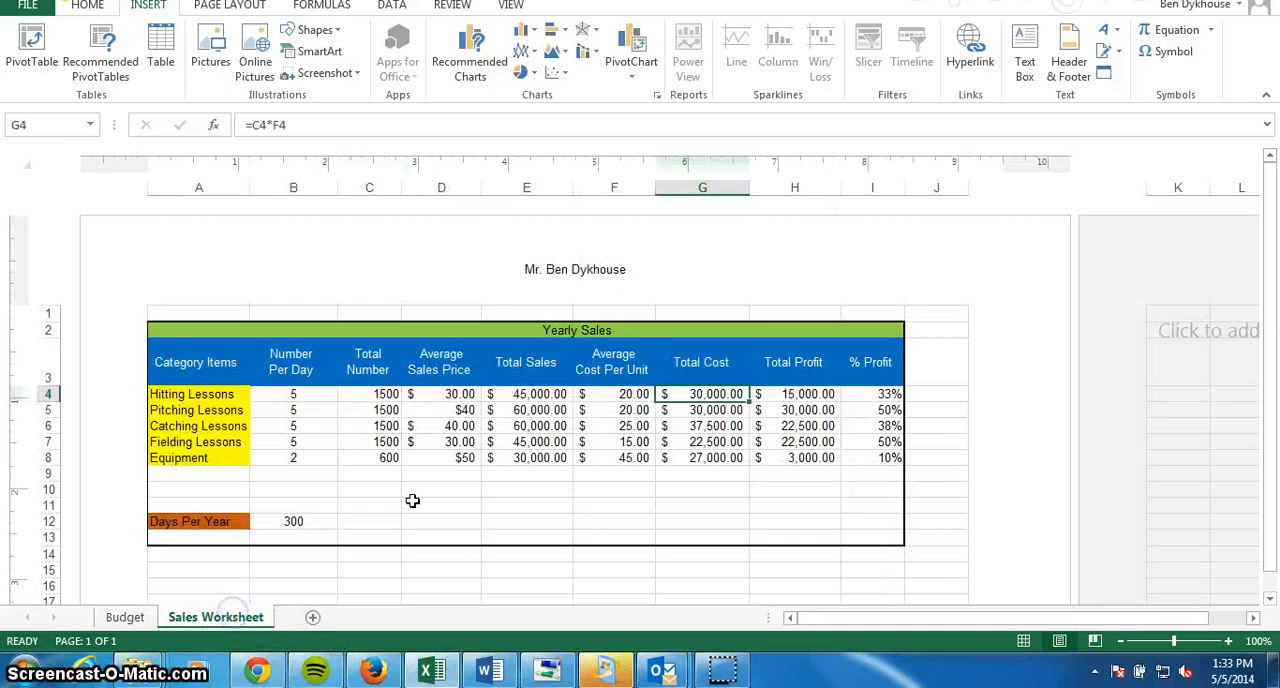
{"action": "left_click", "coordinate": [688, 411]}
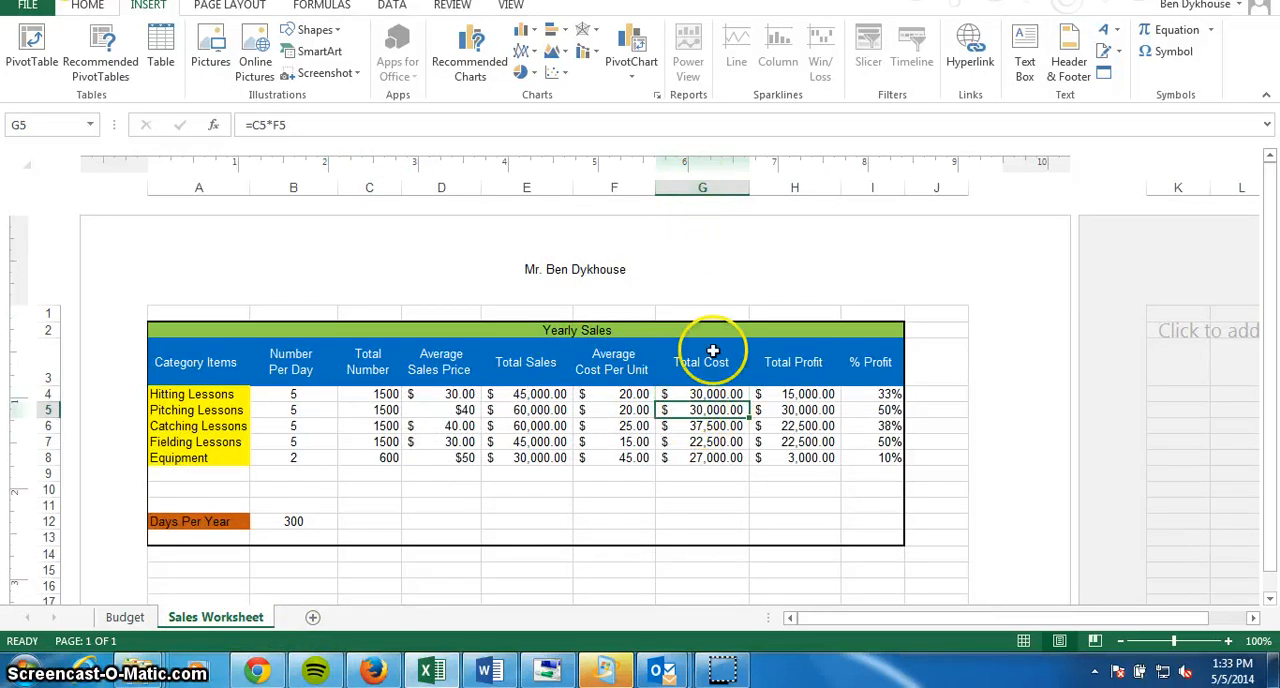
{"action": "left_click", "coordinate": [123, 617]}
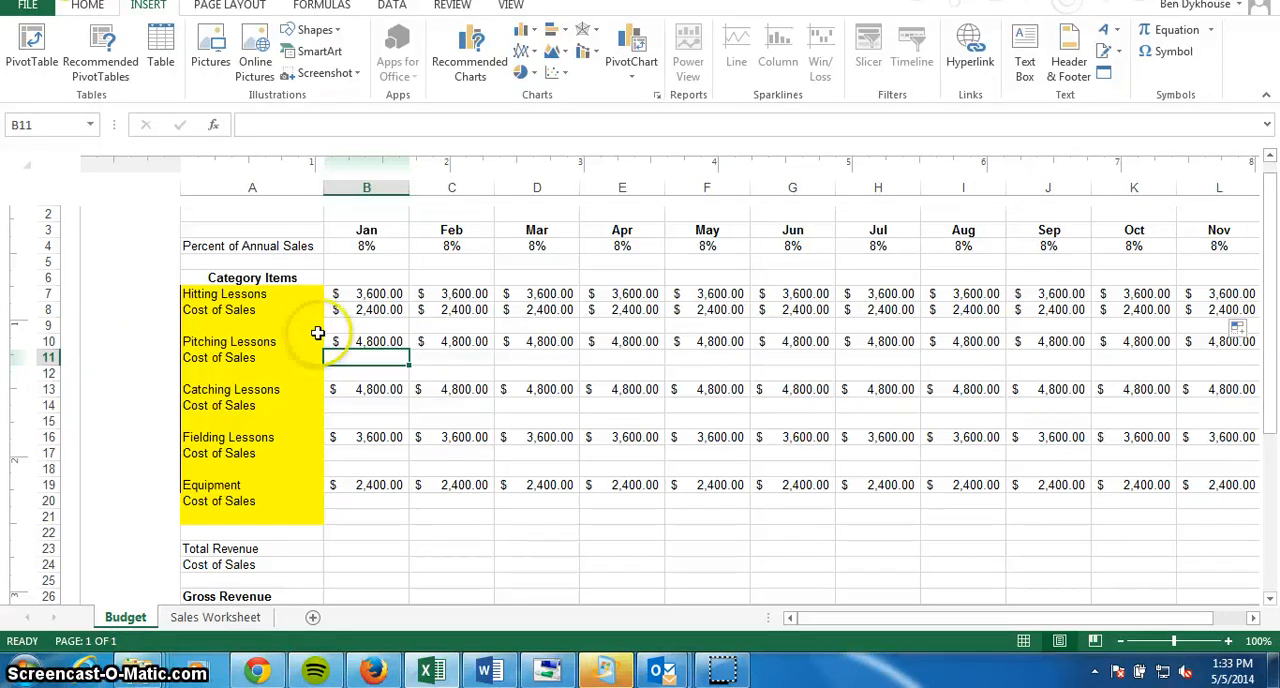
{"action": "left_click", "coordinate": [372, 311]}
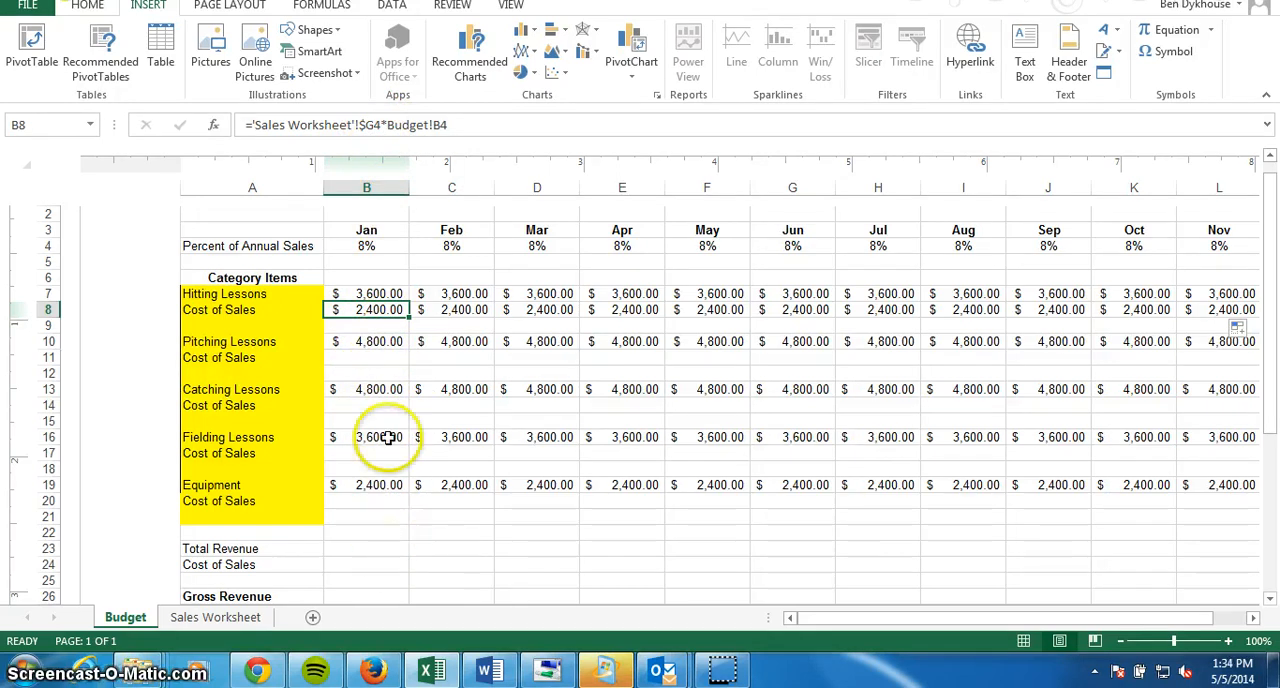
{"action": "left_click", "coordinate": [384, 356]}
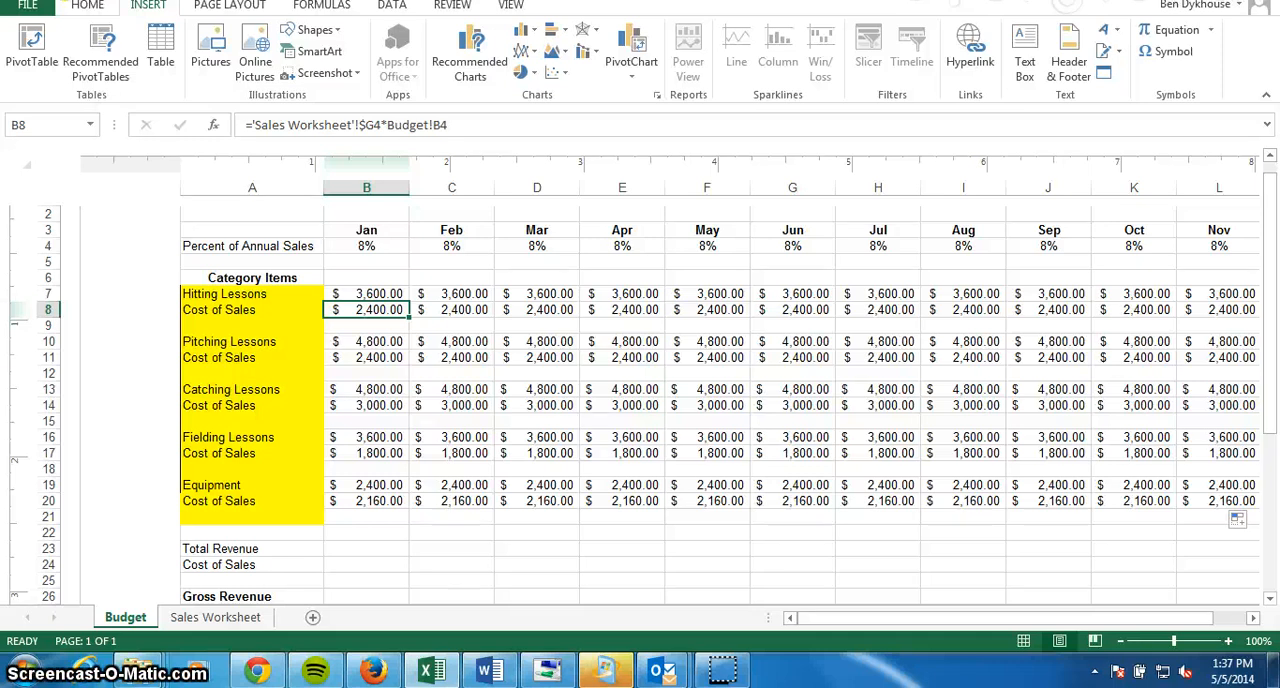
{"action": "mouse_move", "coordinate": [137, 664]}
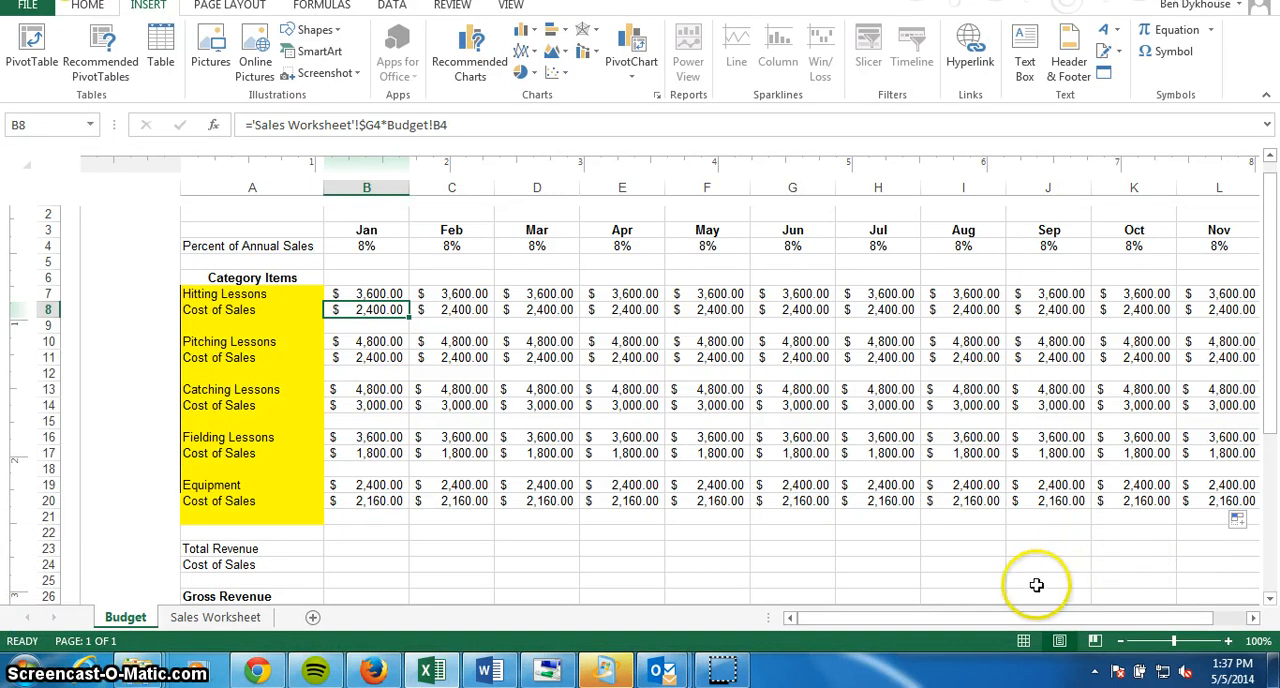
Examine the January Cost of Sales formulas for Pitching Lessons, Catching Lessons, Fielding Lessons and Equipment on the Budget sheet.
{"action": "left_click_drag", "start_coordinate": [1014, 619], "coordinate": [988, 625]}
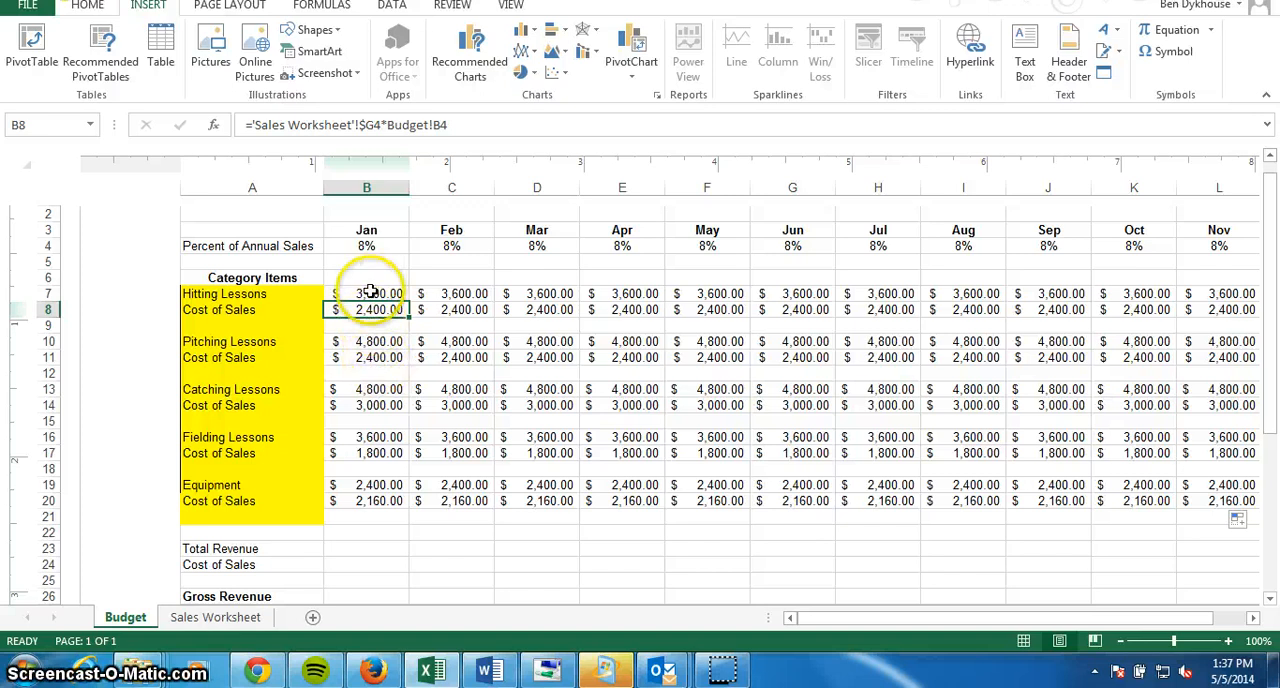
{"action": "left_click", "coordinate": [379, 360]}
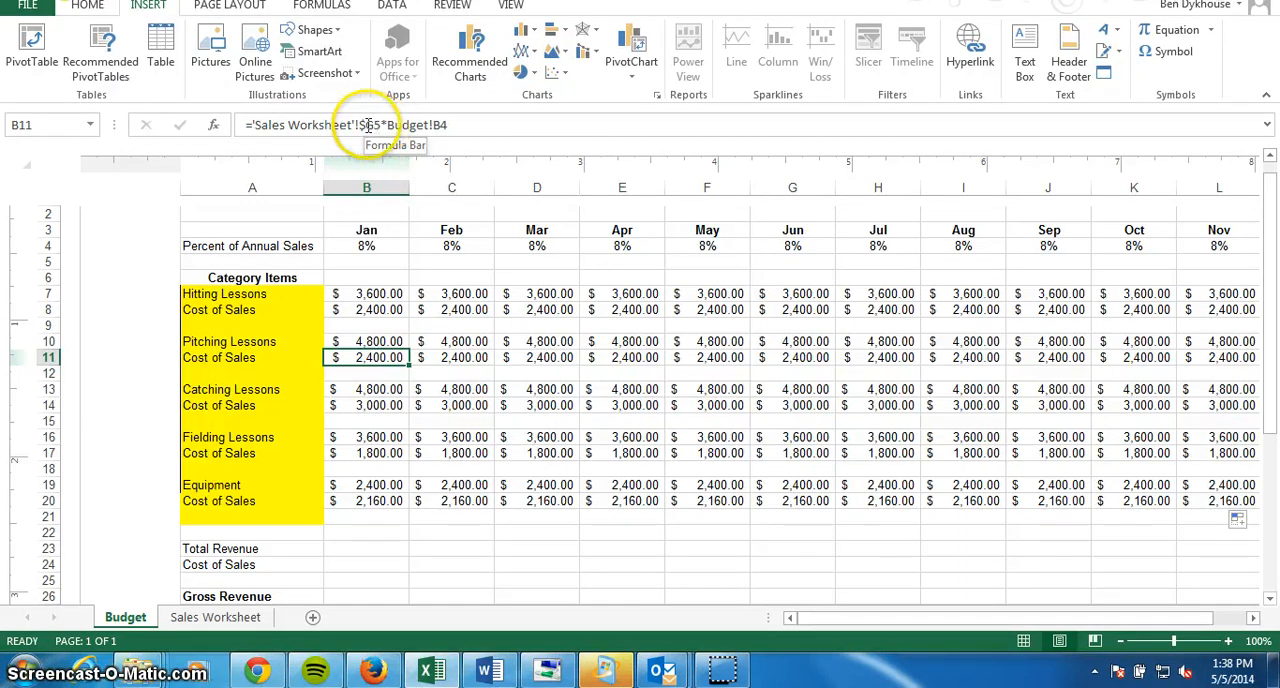
{"action": "left_click", "coordinate": [376, 406]}
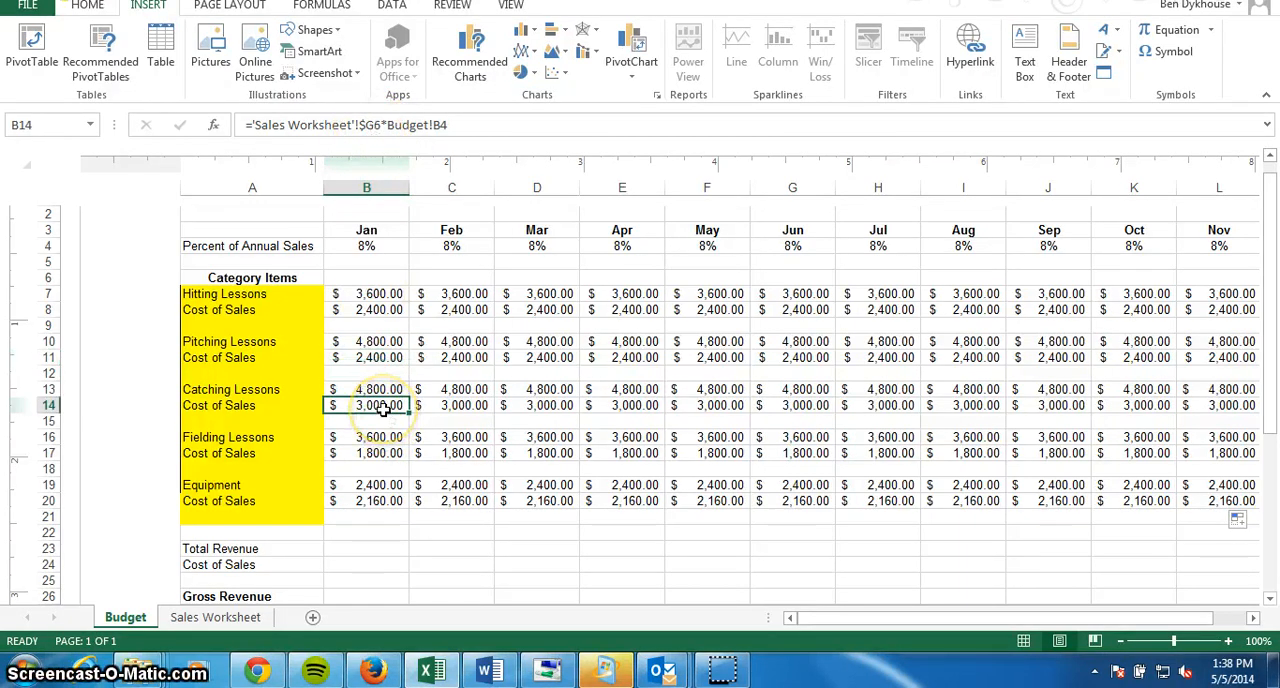
{"action": "left_click", "coordinate": [370, 455]}
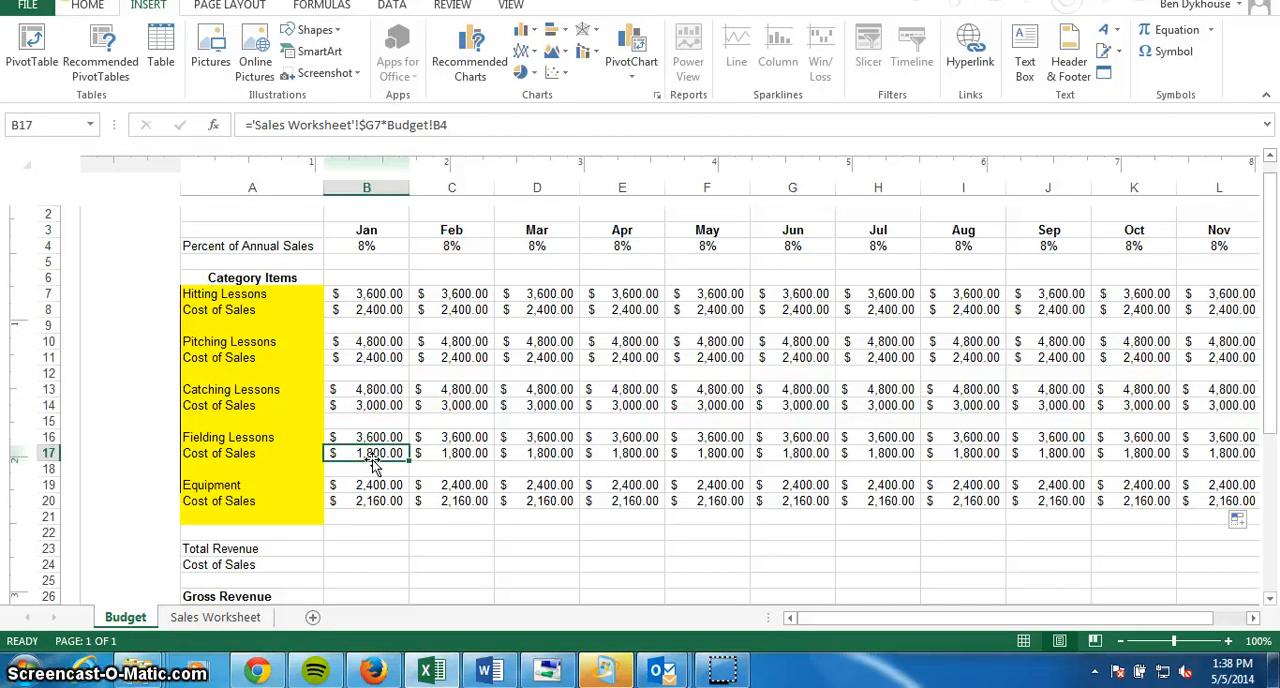
{"action": "left_click", "coordinate": [372, 476]}
{"action": "left_click", "coordinate": [378, 502]}
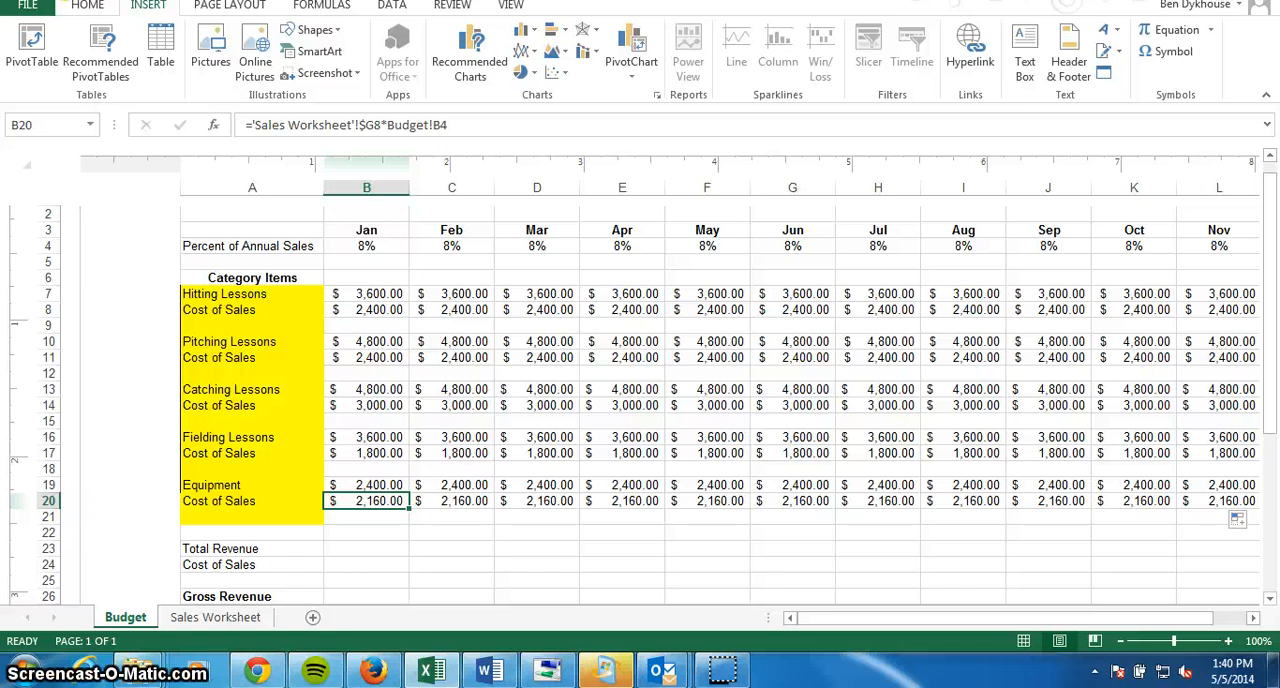
Enter the formula =B7+B10+B13+B16+B19 for the January Total Revenue in cell B23.
{"action": "left_click", "coordinate": [378, 550]}
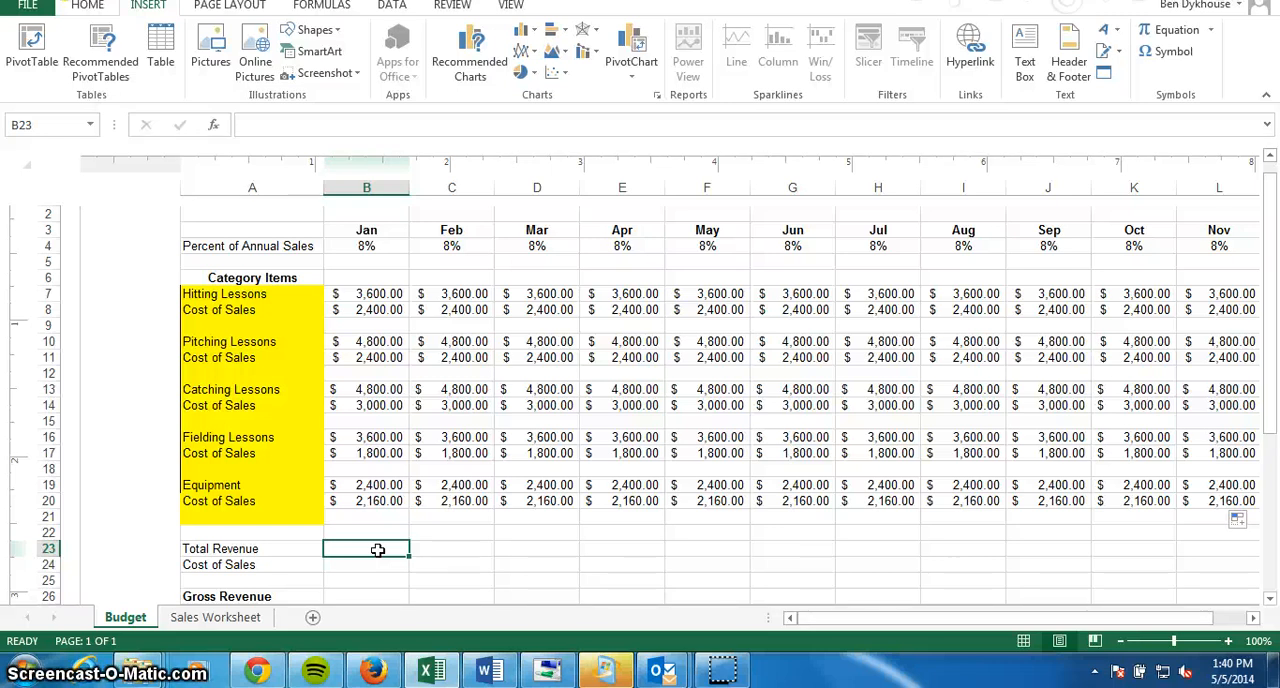
{"action": "type", "text": "="}
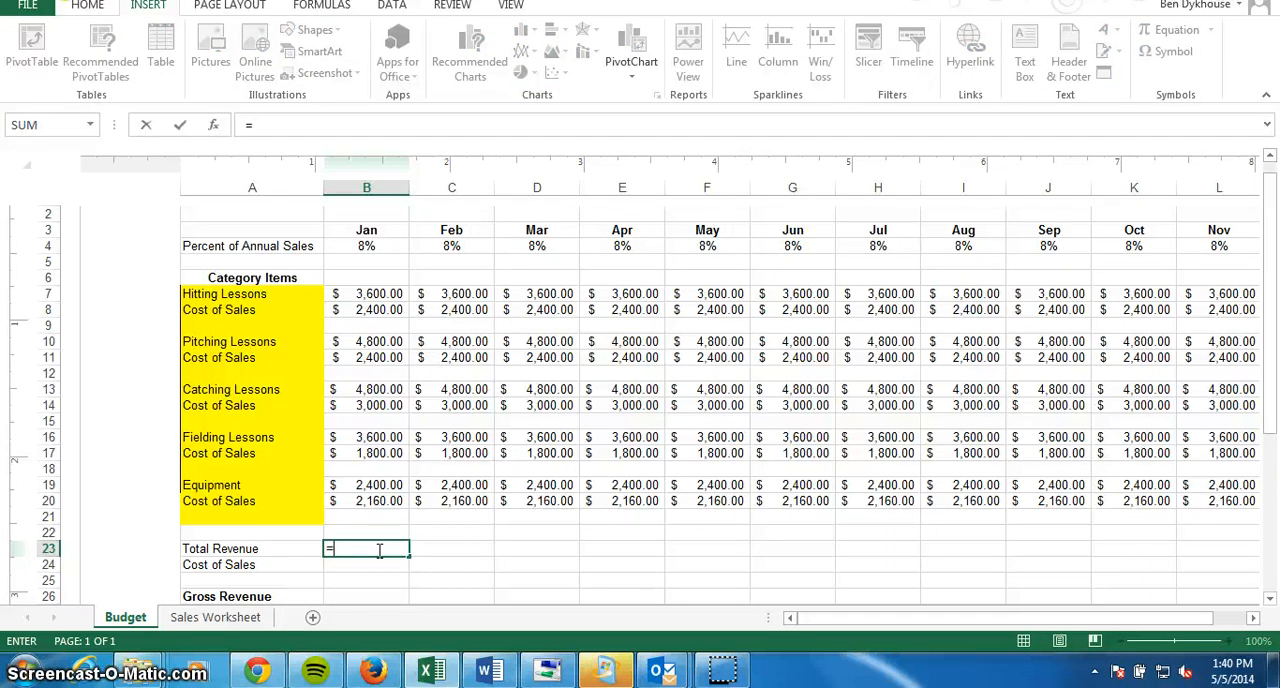
{"action": "left_click", "coordinate": [384, 295]}
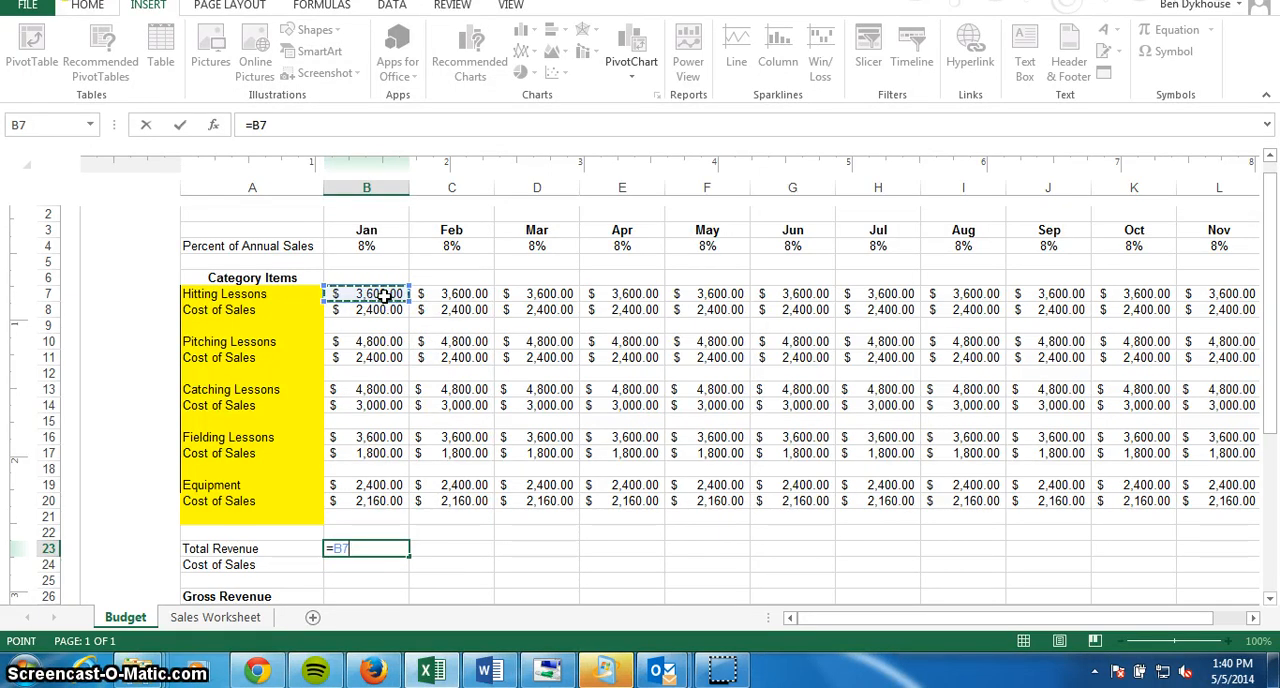
{"action": "type", "text": "="}
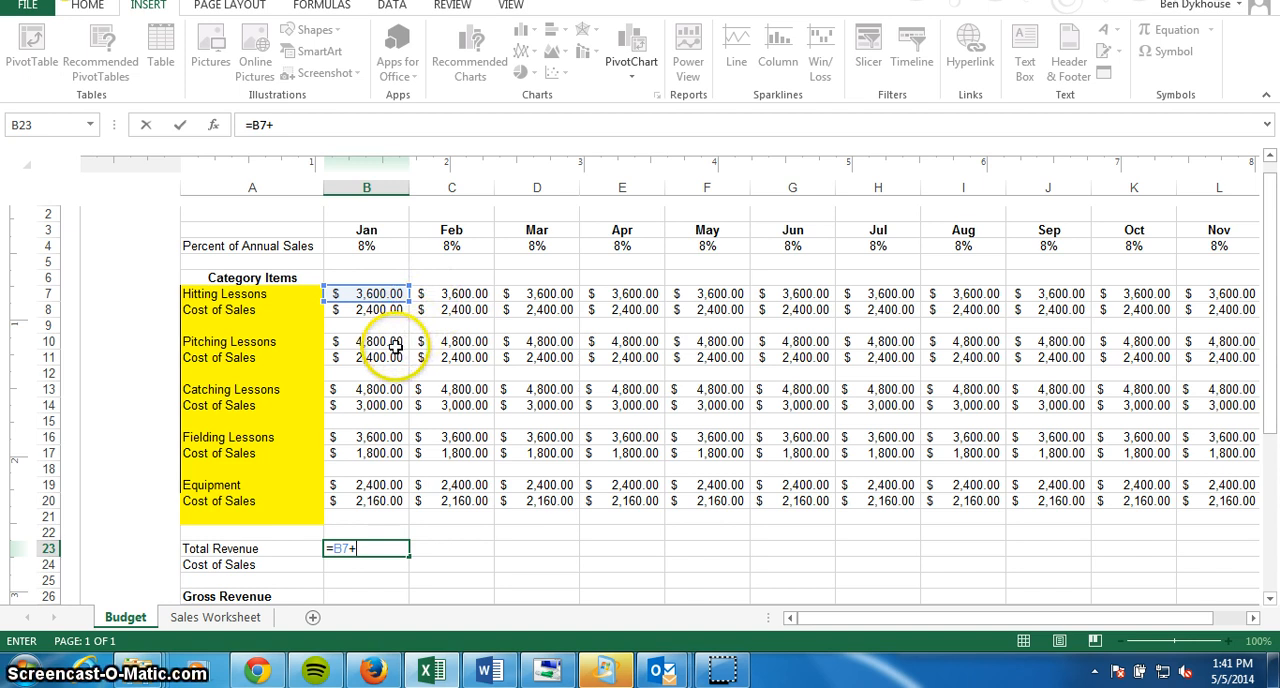
{"action": "left_click", "coordinate": [396, 345]}
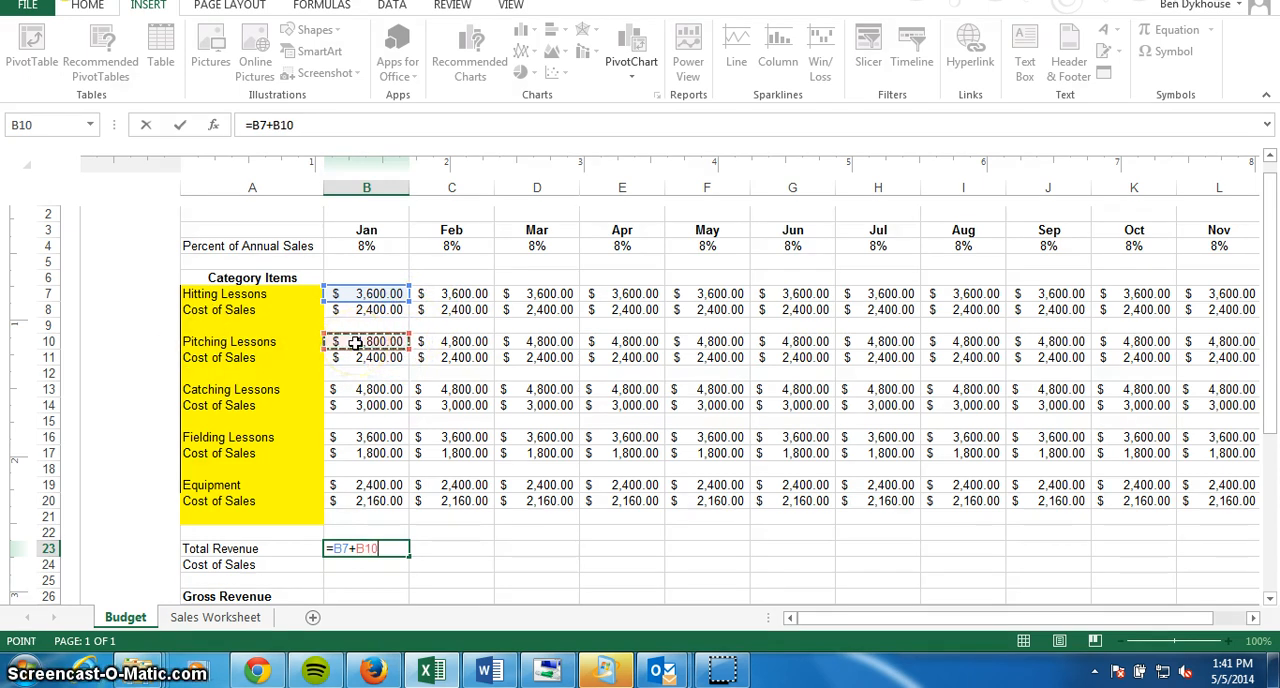
{"action": "type", "text": "+"}
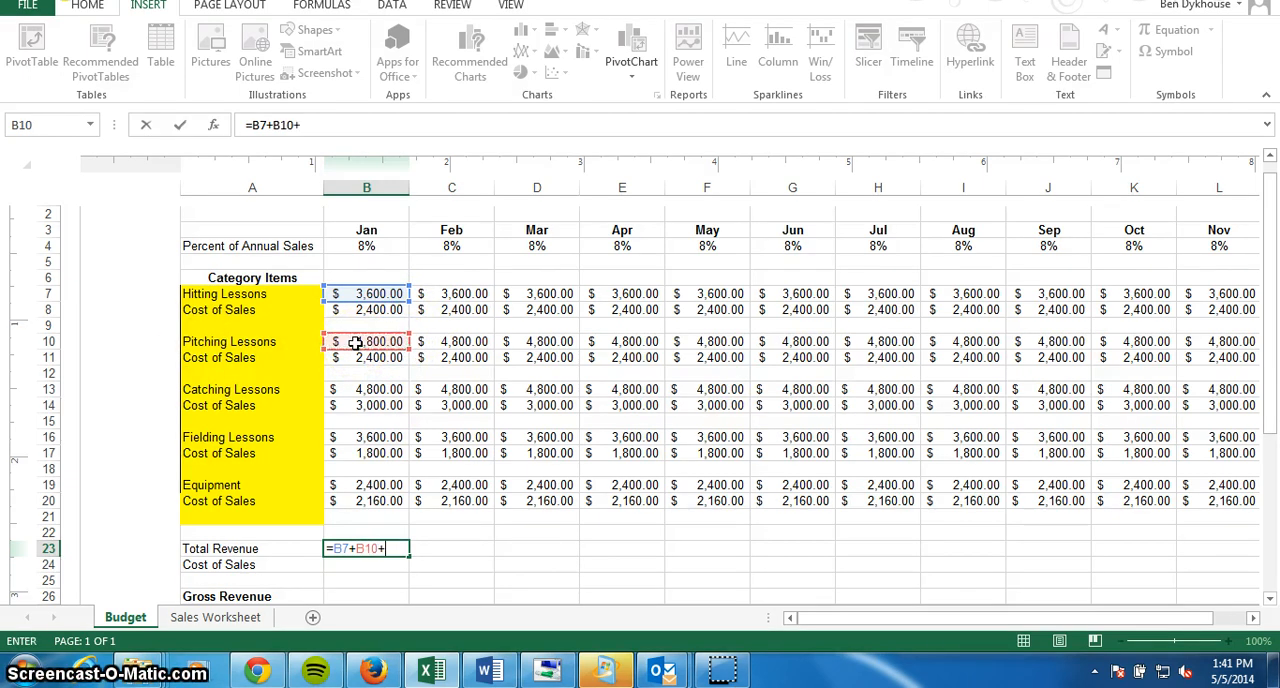
{"action": "left_click", "coordinate": [385, 392]}
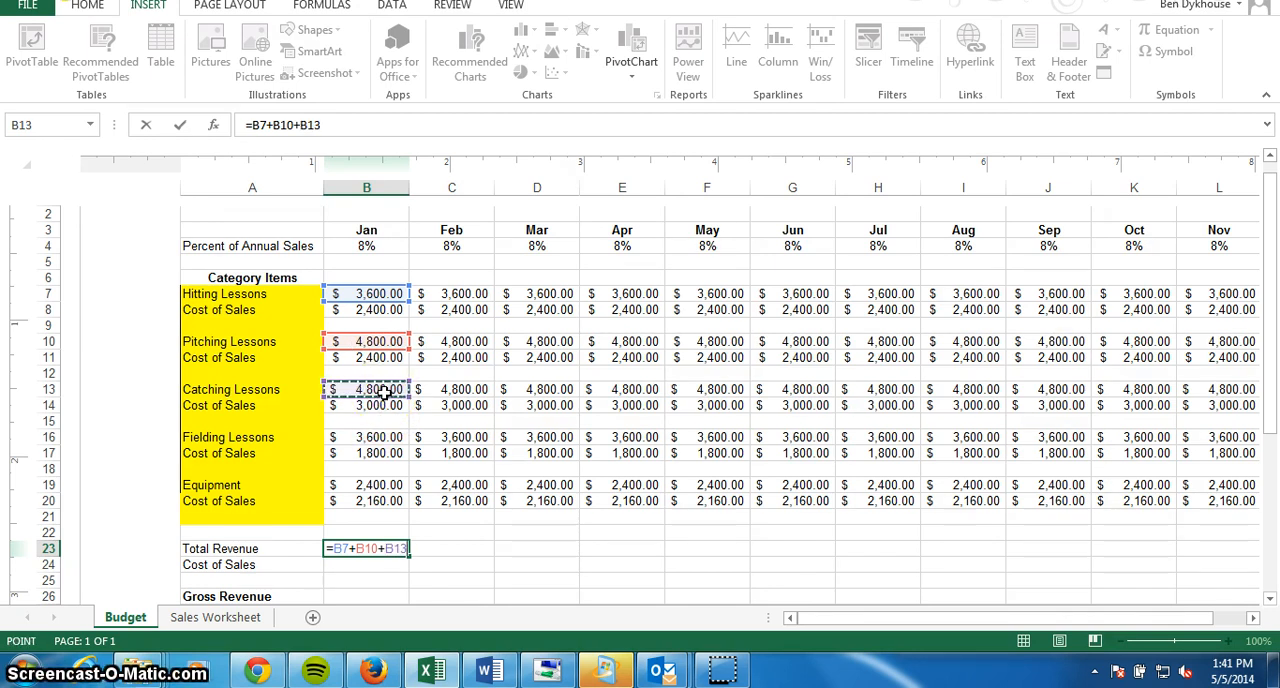
{"action": "type", "text": "+"}
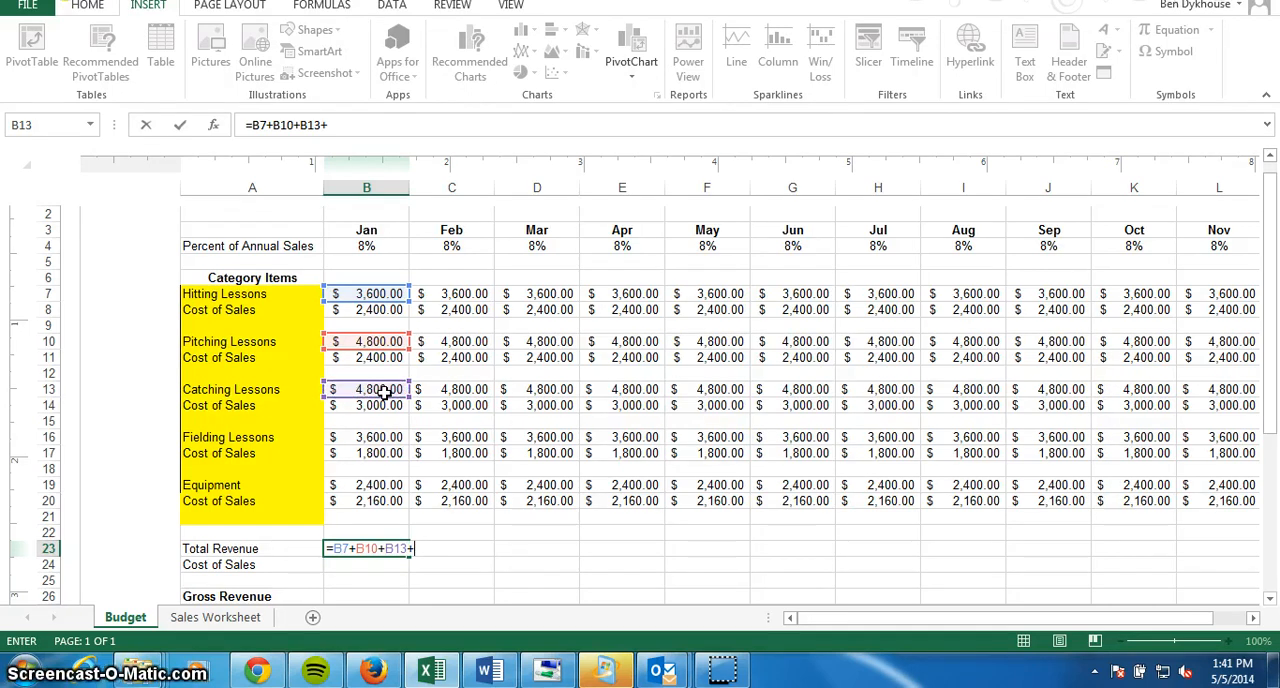
{"action": "left_click", "coordinate": [385, 437]}
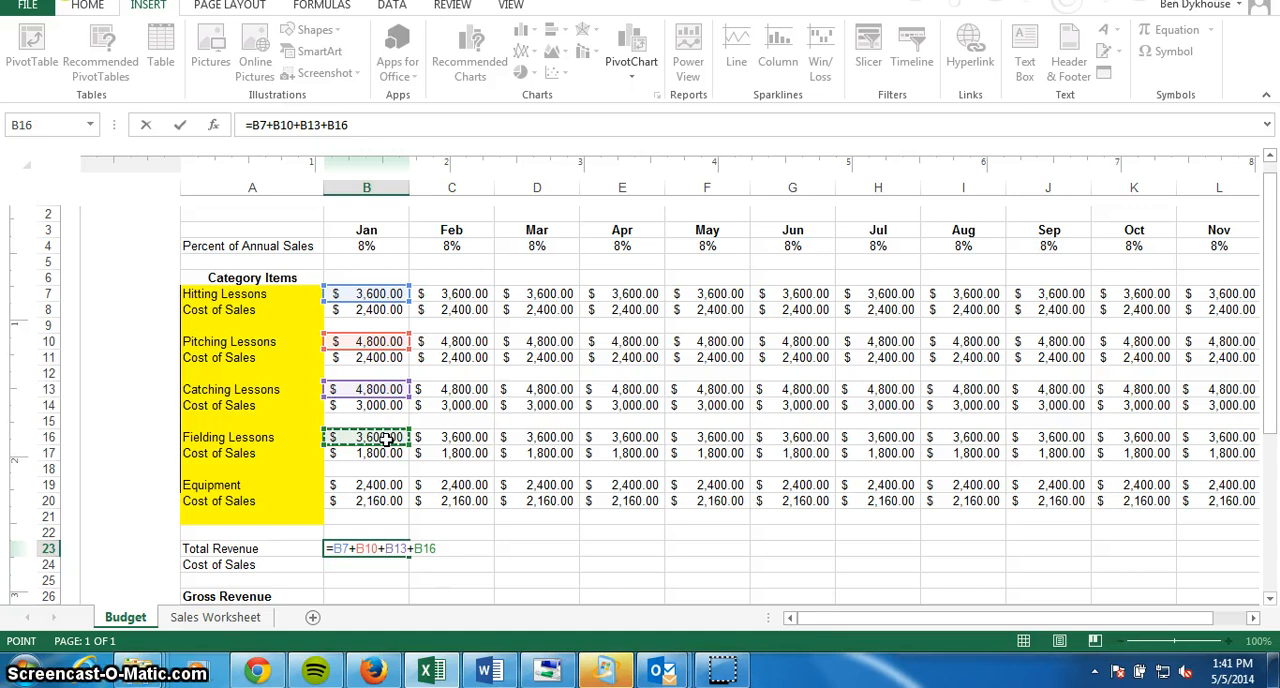
{"action": "type", "text": "+"}
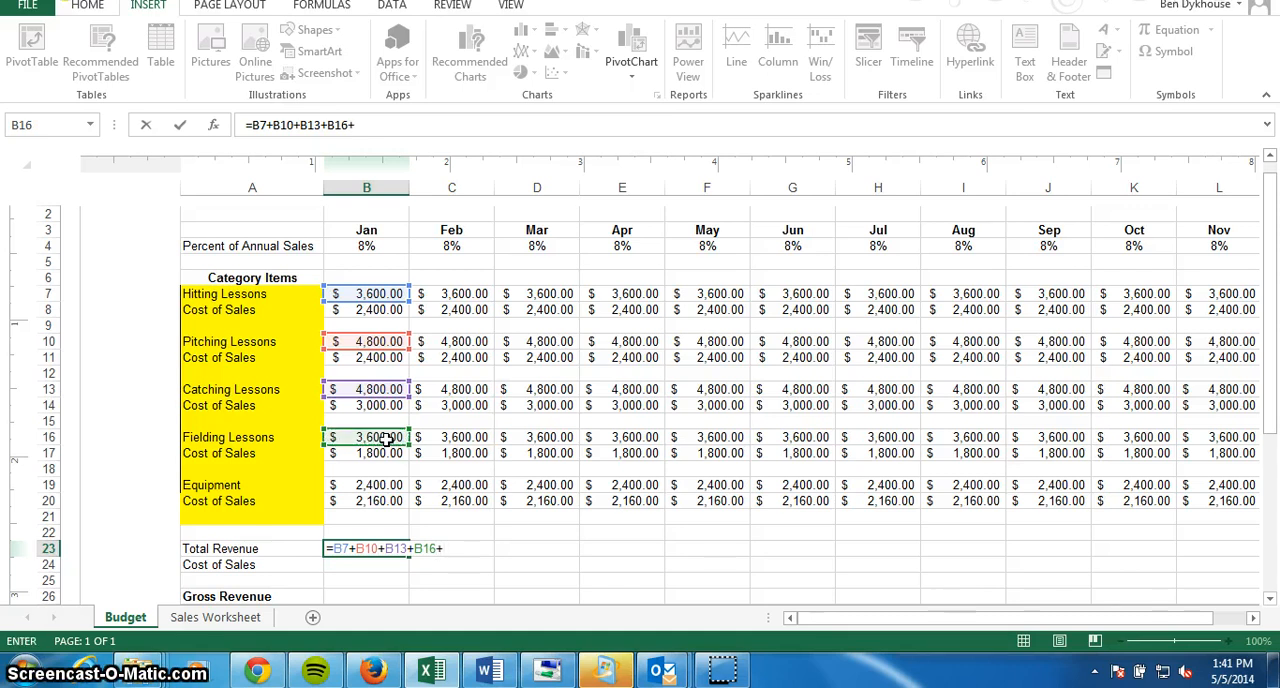
{"action": "left_click", "coordinate": [380, 487]}
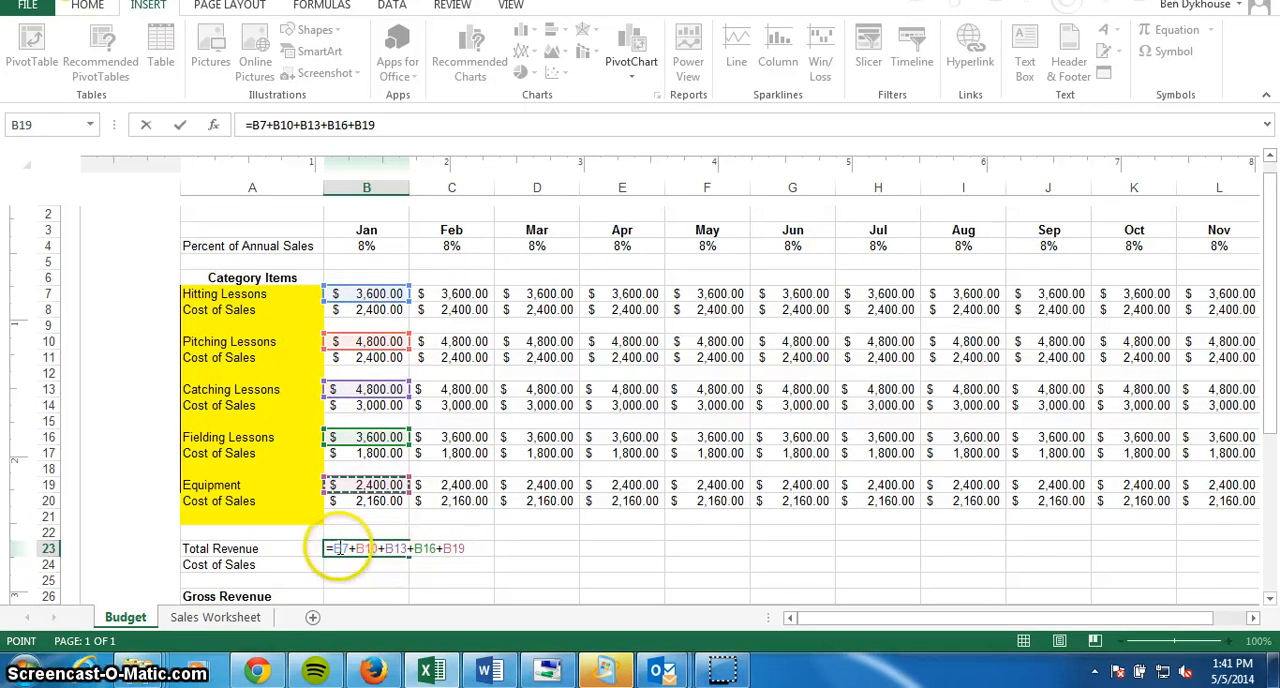
{"action": "key", "text": "Return"}
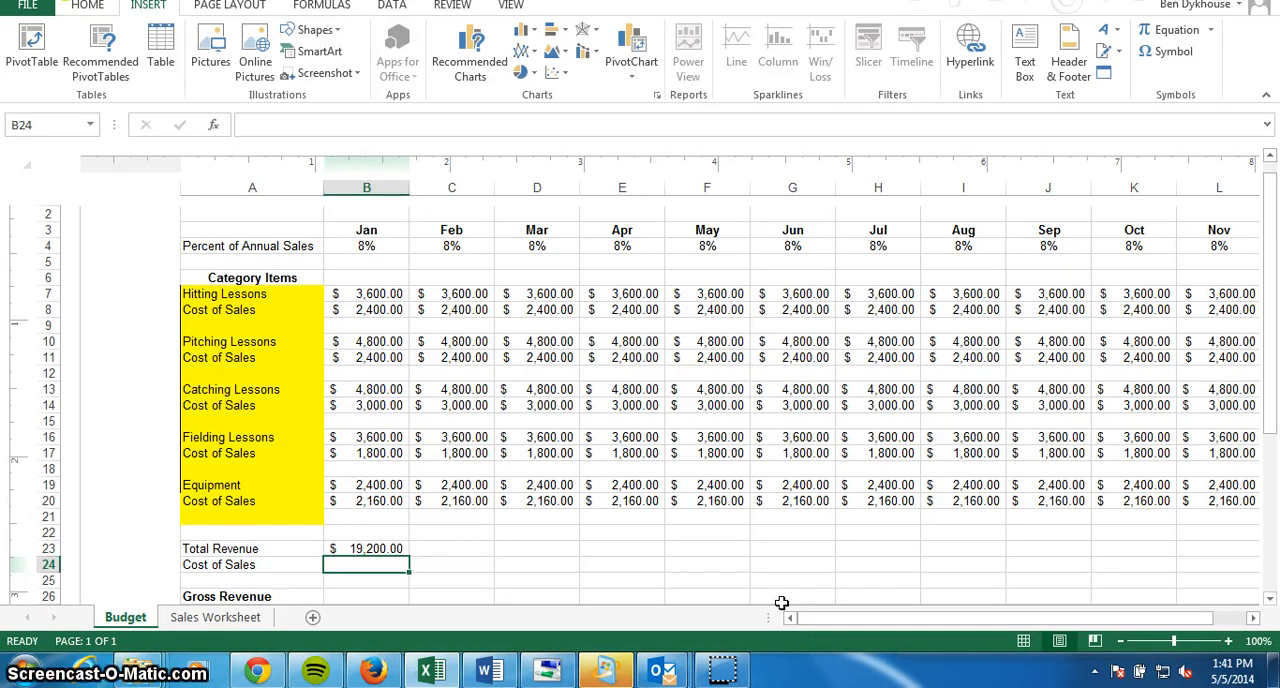
Fill the January Total Revenue formula across row 23 through the Total column, and check the December and Total cells.
{"action": "left_click", "coordinate": [370, 549]}
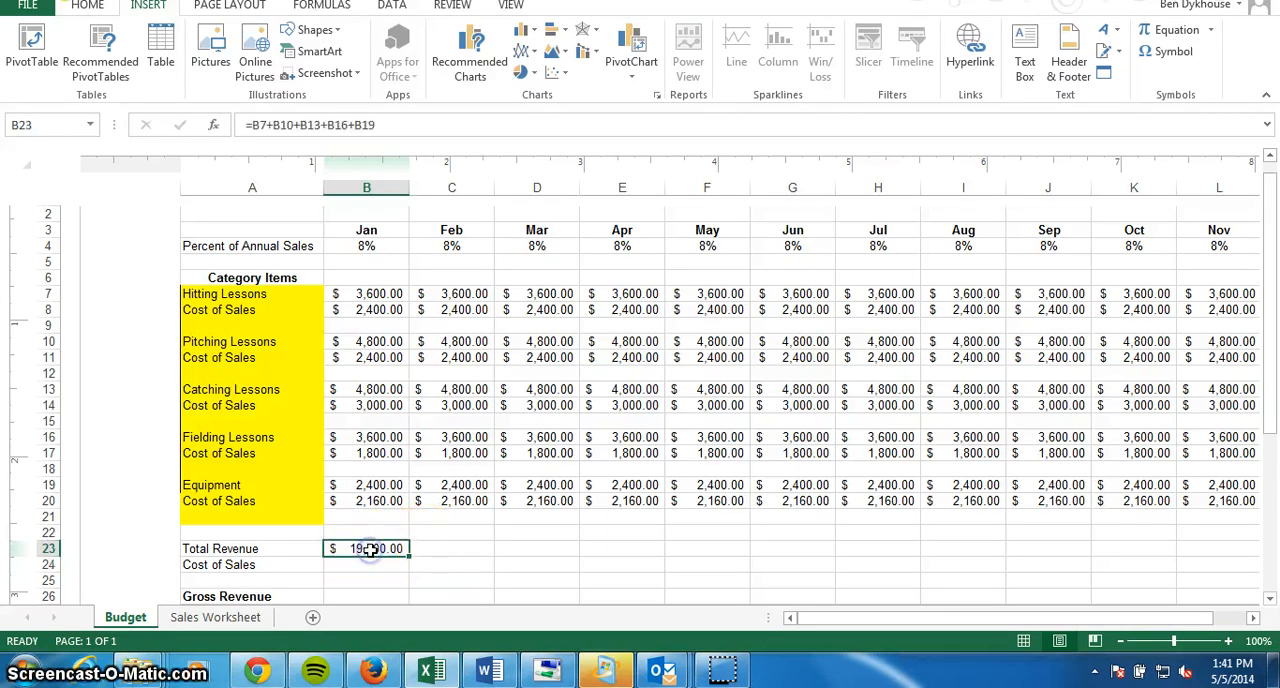
{"action": "left_click_drag", "start_coordinate": [408, 557], "coordinate": [905, 550]}
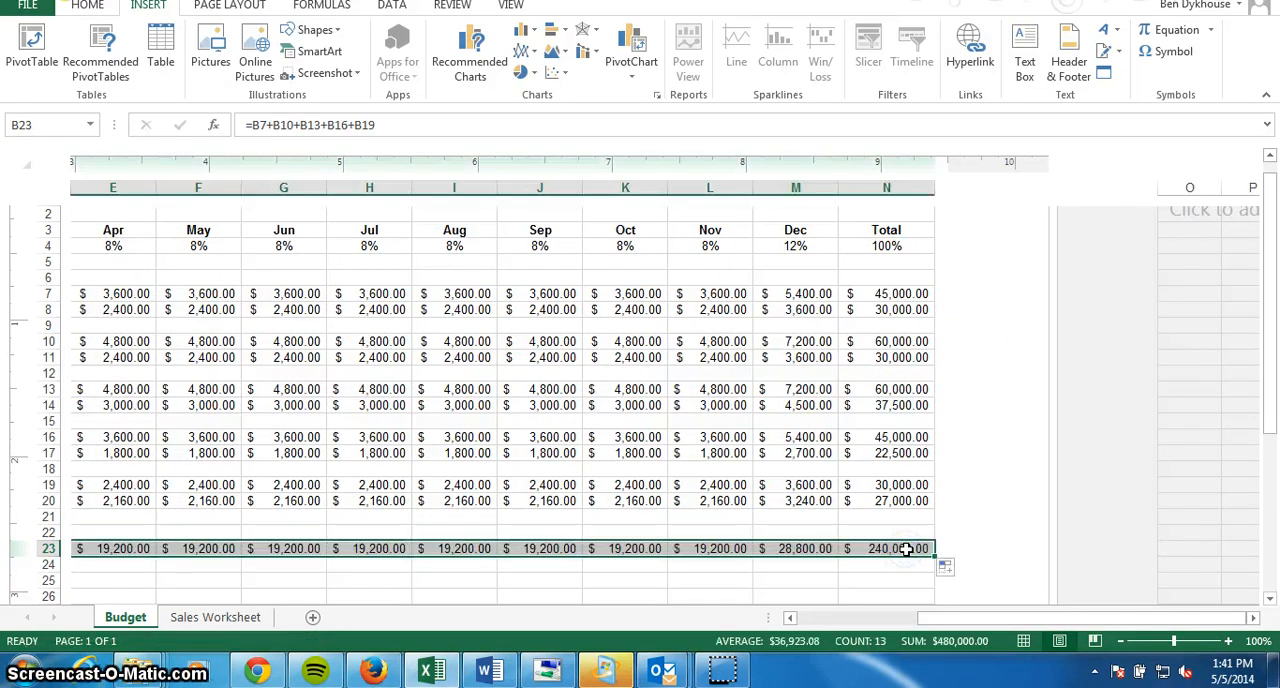
{"action": "left_click", "coordinate": [806, 550]}
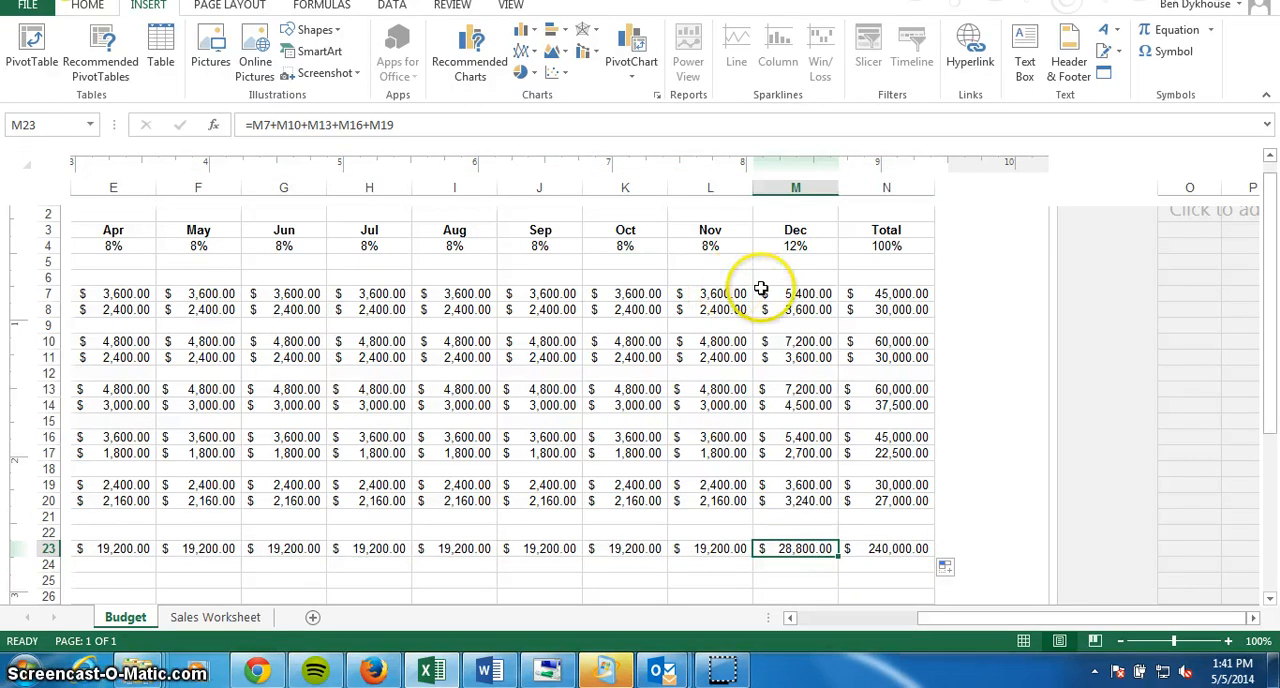
{"action": "left_click", "coordinate": [812, 250]}
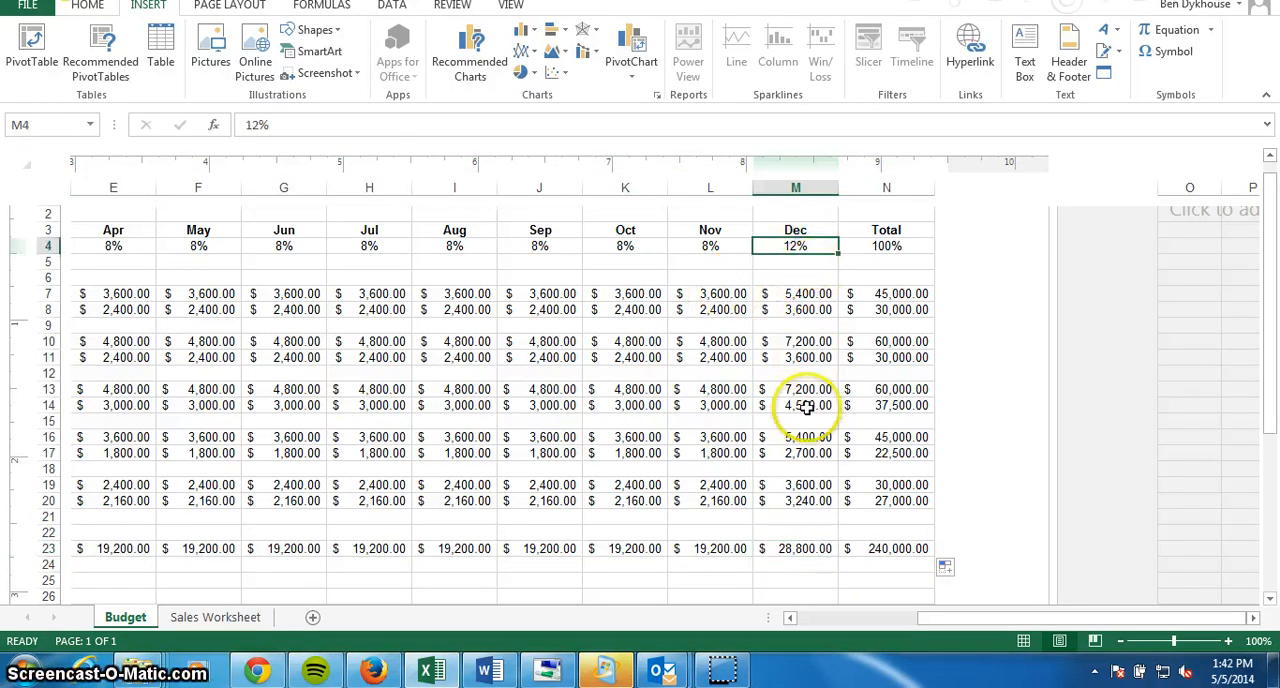
{"action": "left_click", "coordinate": [813, 552]}
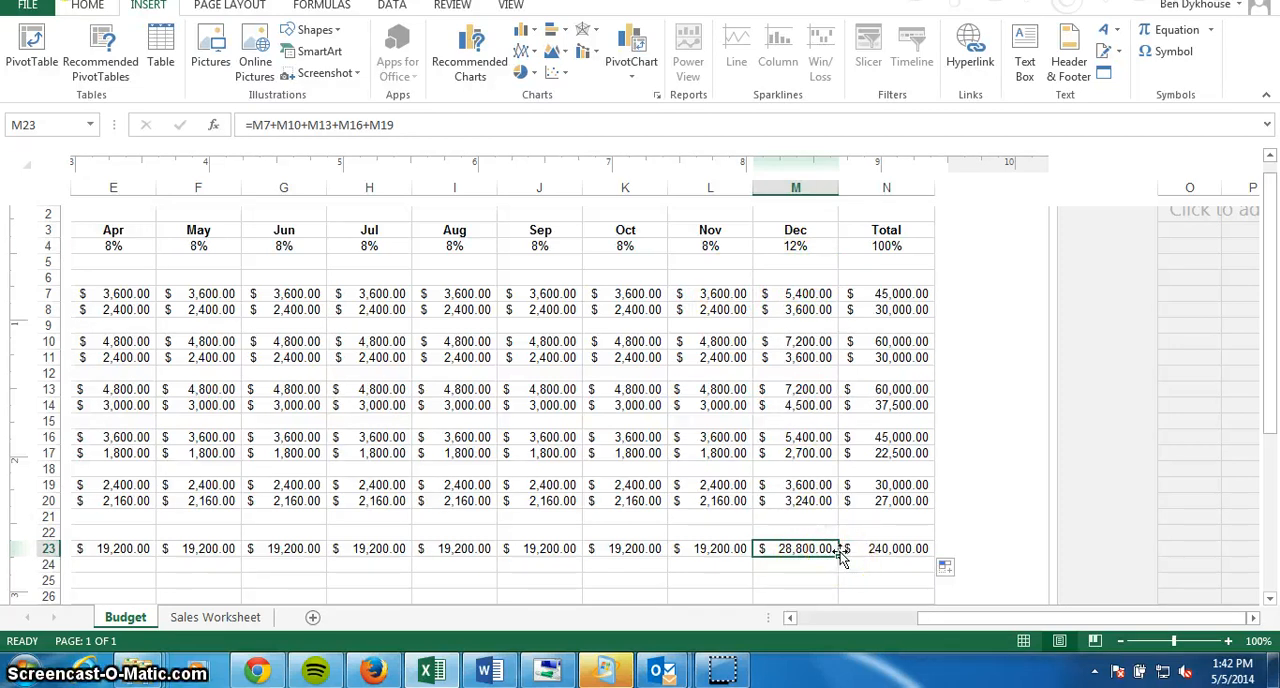
{"action": "left_click", "coordinate": [900, 550]}
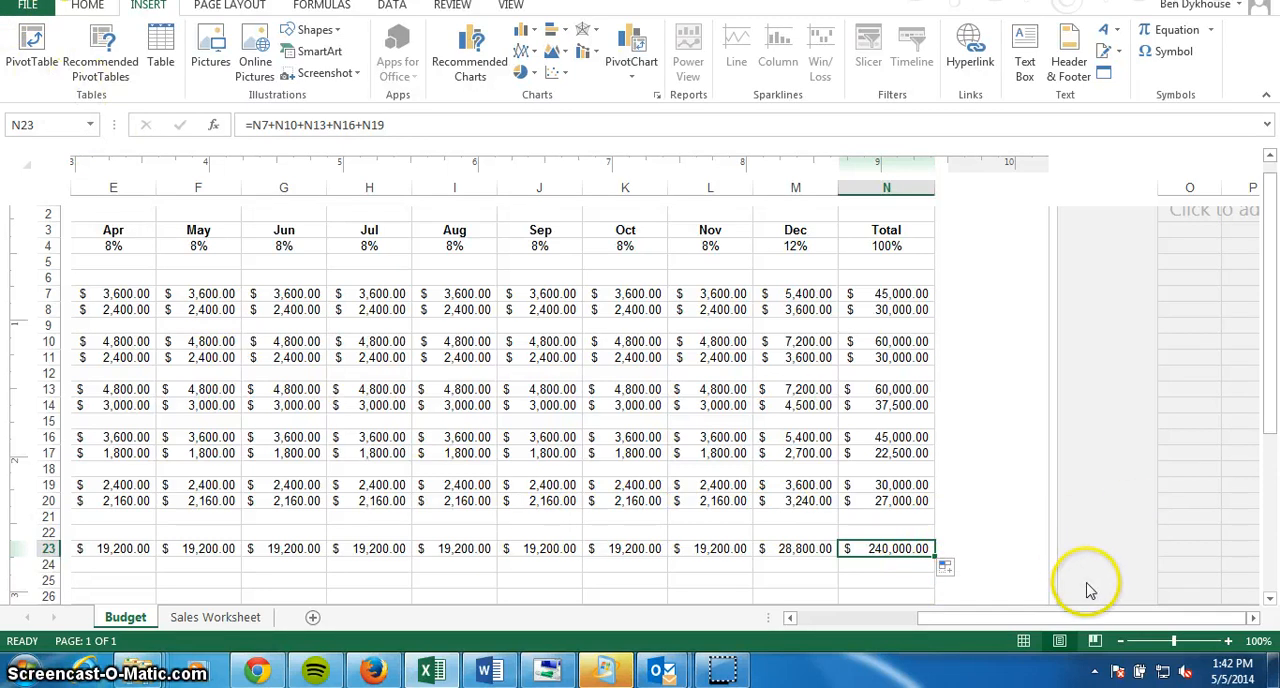
Enter the formula =B8+B11+B14+B17+B20 for the January overall Cost of Sales in cell B24.
{"action": "left_click_drag", "start_coordinate": [1063, 619], "coordinate": [945, 625]}
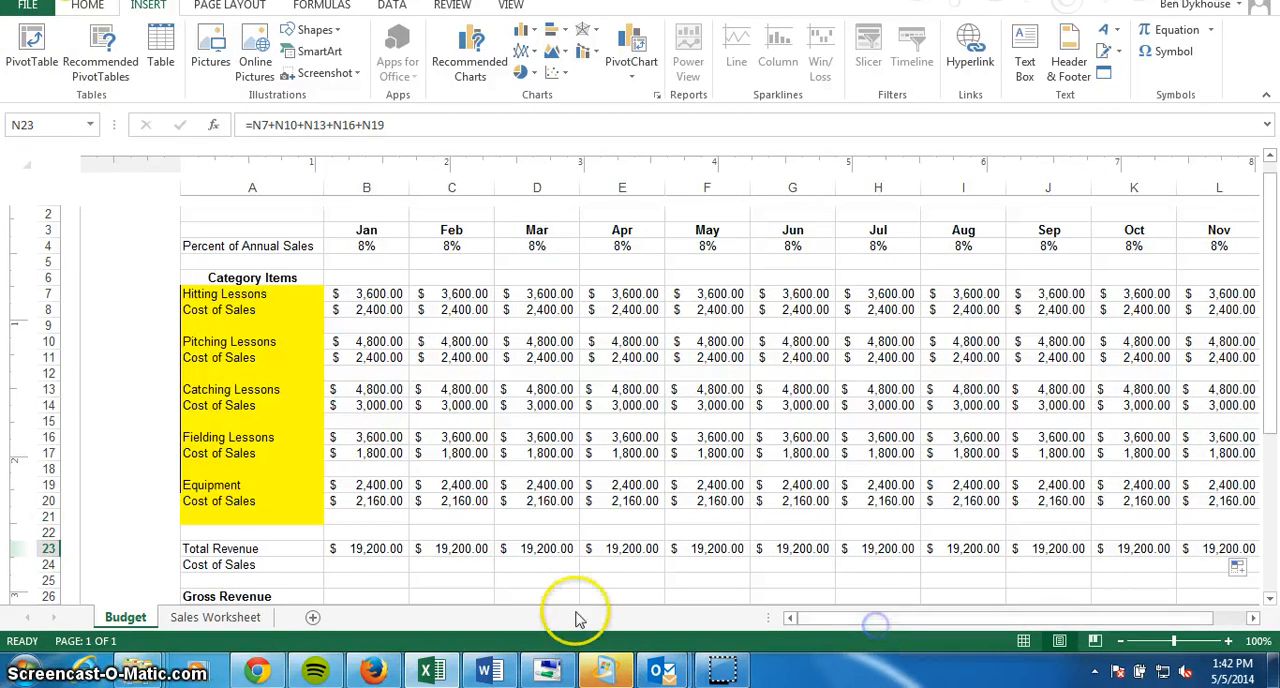
{"action": "left_click", "coordinate": [351, 568]}
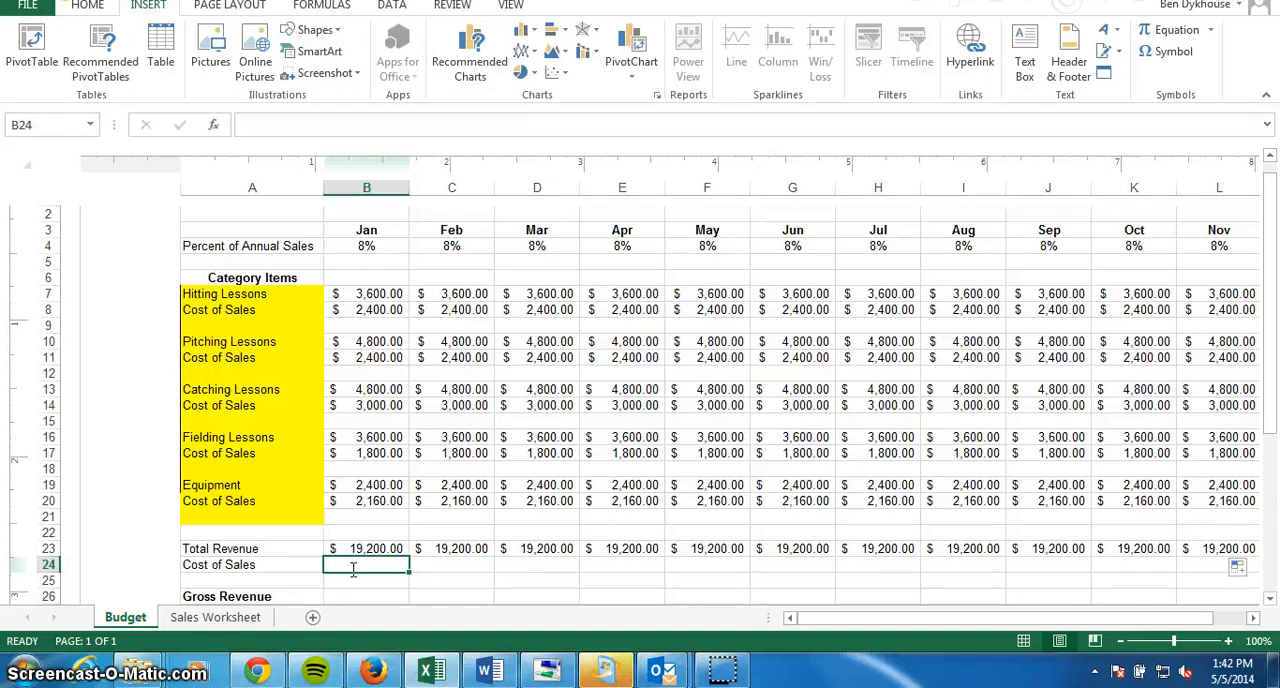
{"action": "type", "text": "="}
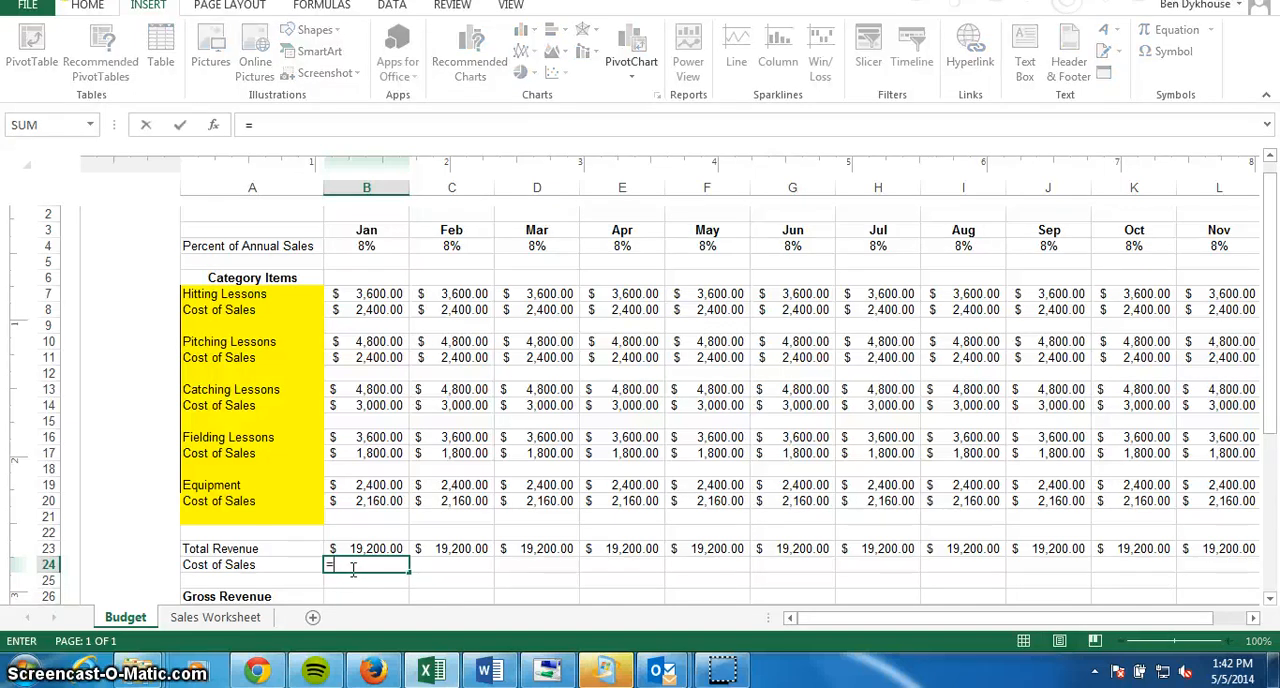
{"action": "left_click", "coordinate": [395, 311]}
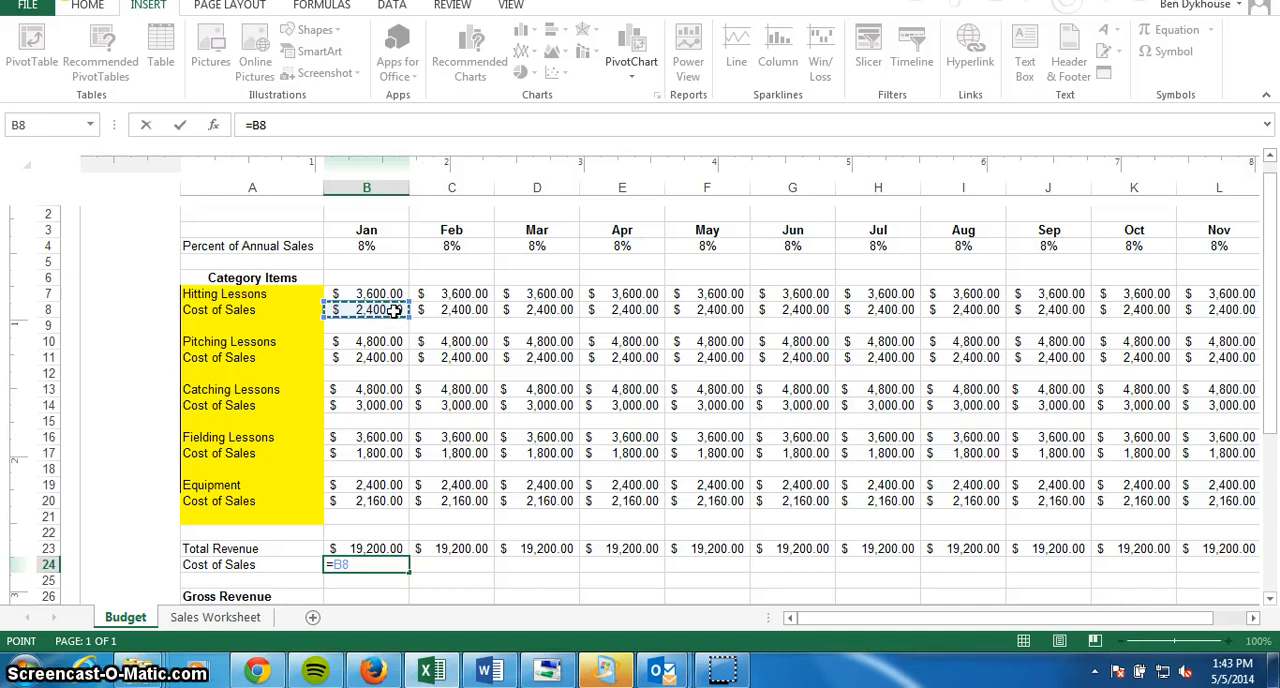
{"action": "type", "text": "+"}
{"action": "left_click", "coordinate": [393, 358]}
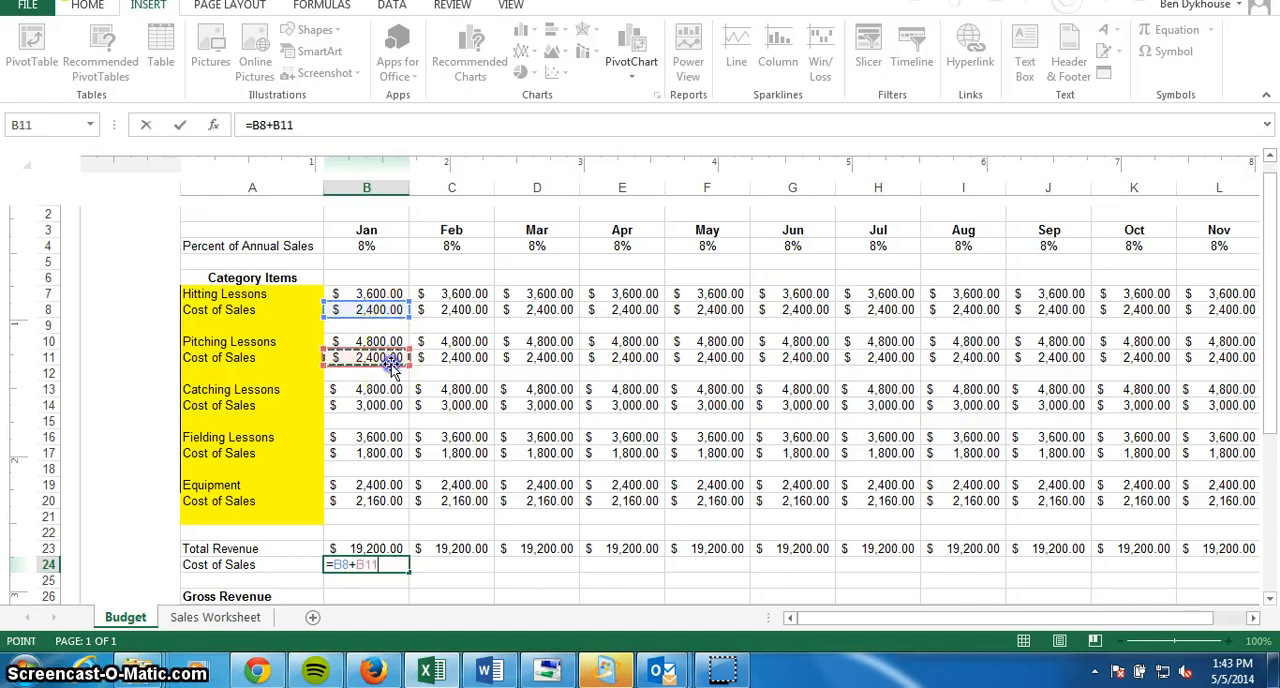
{"action": "type", "text": "+"}
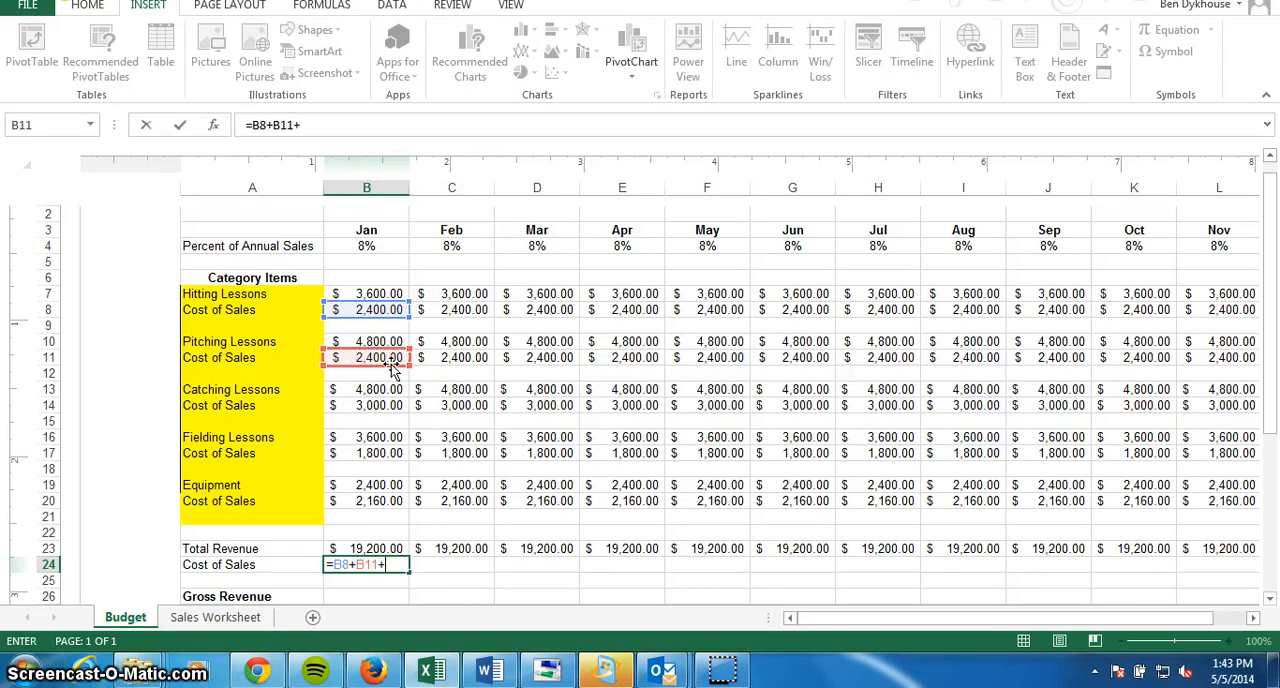
{"action": "left_click", "coordinate": [388, 405]}
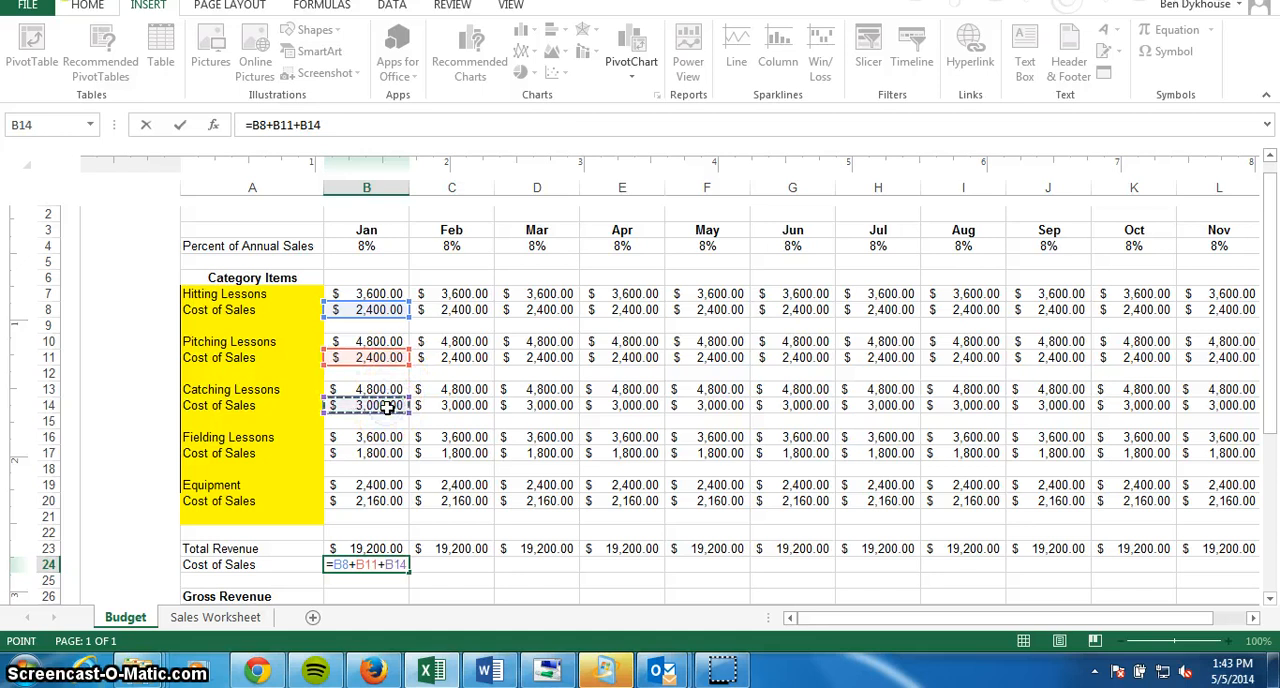
{"action": "type", "text": "+"}
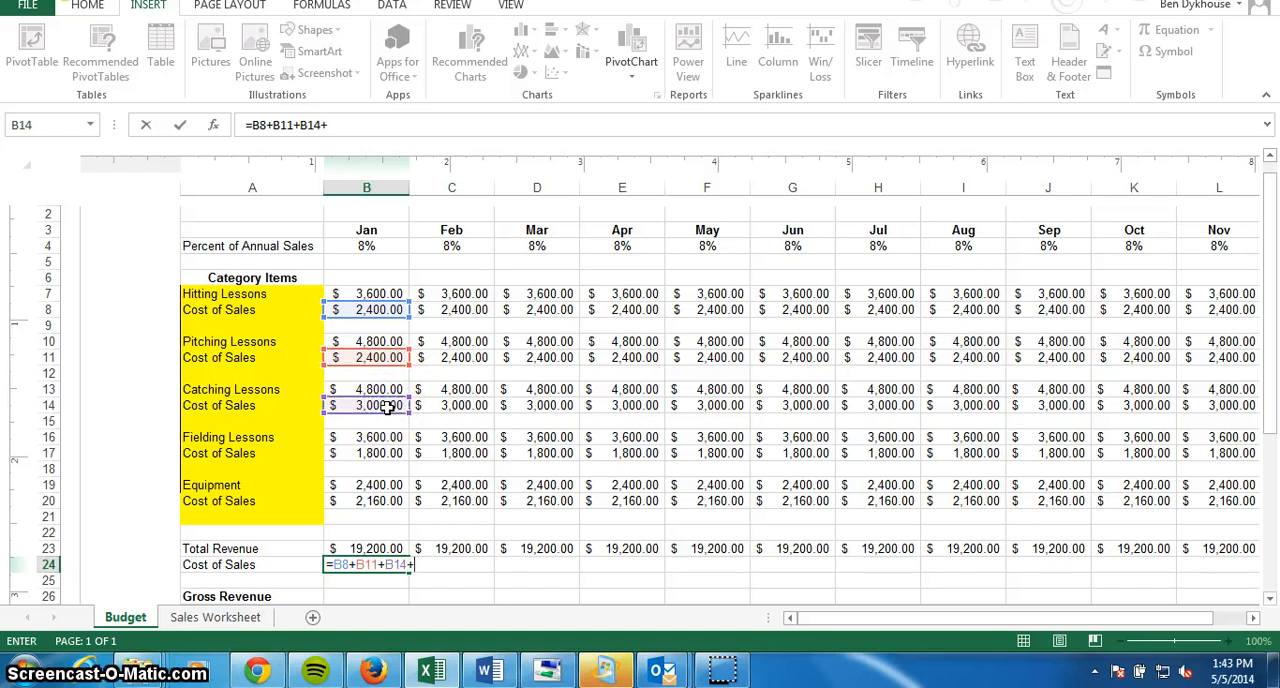
{"action": "left_click", "coordinate": [388, 455]}
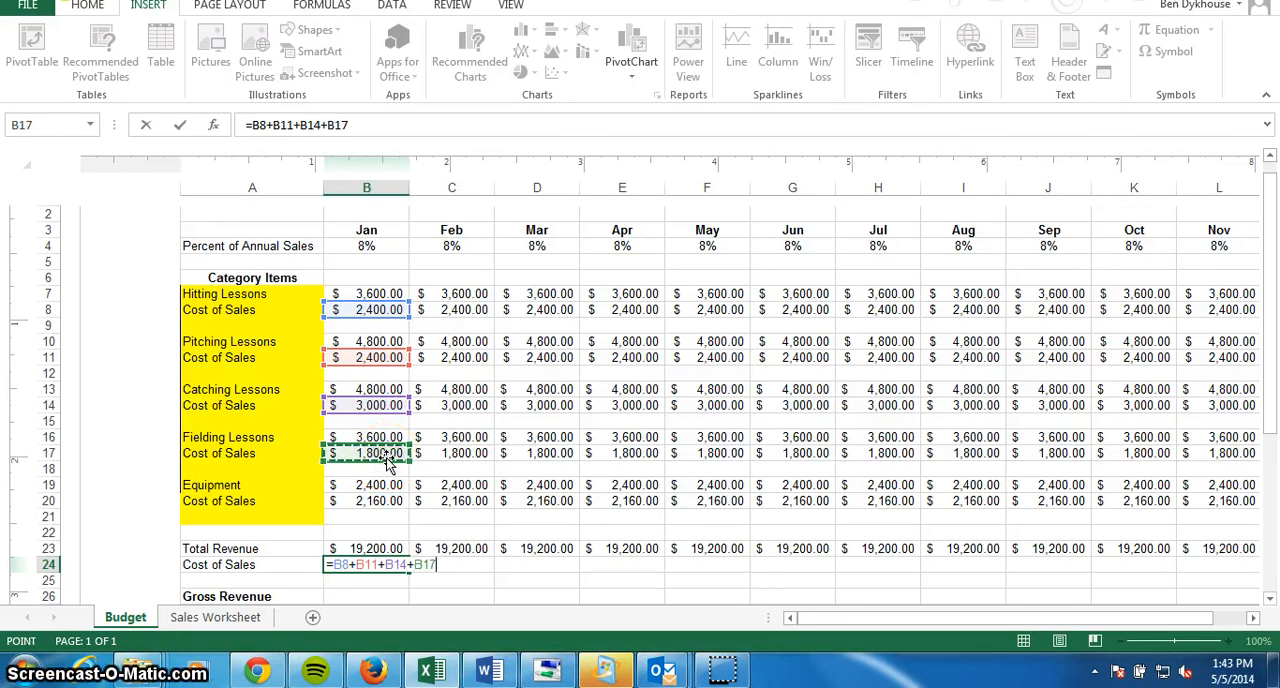
{"action": "type", "text": "+"}
{"action": "left_click", "coordinate": [381, 501]}
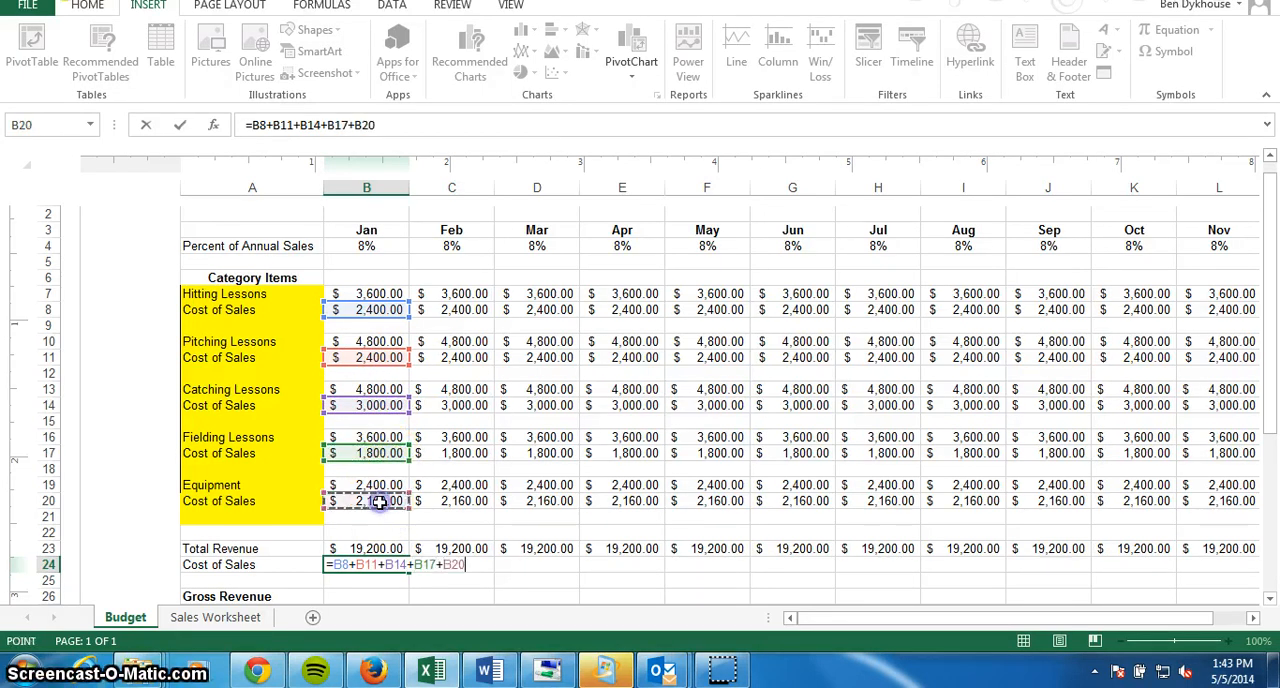
{"action": "key", "text": "Return"}
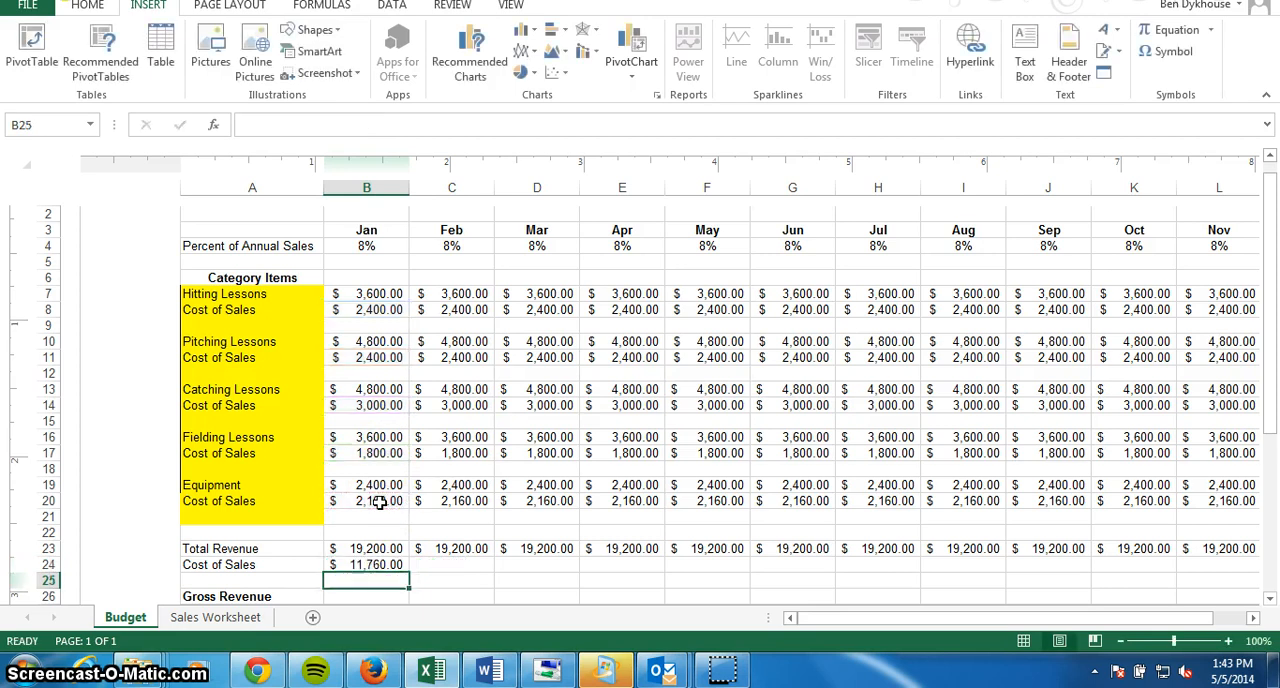
Fill the overall Cost of Sales formula from cell B24 across row 24 through the Total column.
{"action": "left_click", "coordinate": [403, 568]}
{"action": "left_click_drag", "start_coordinate": [408, 574], "coordinate": [907, 569]}
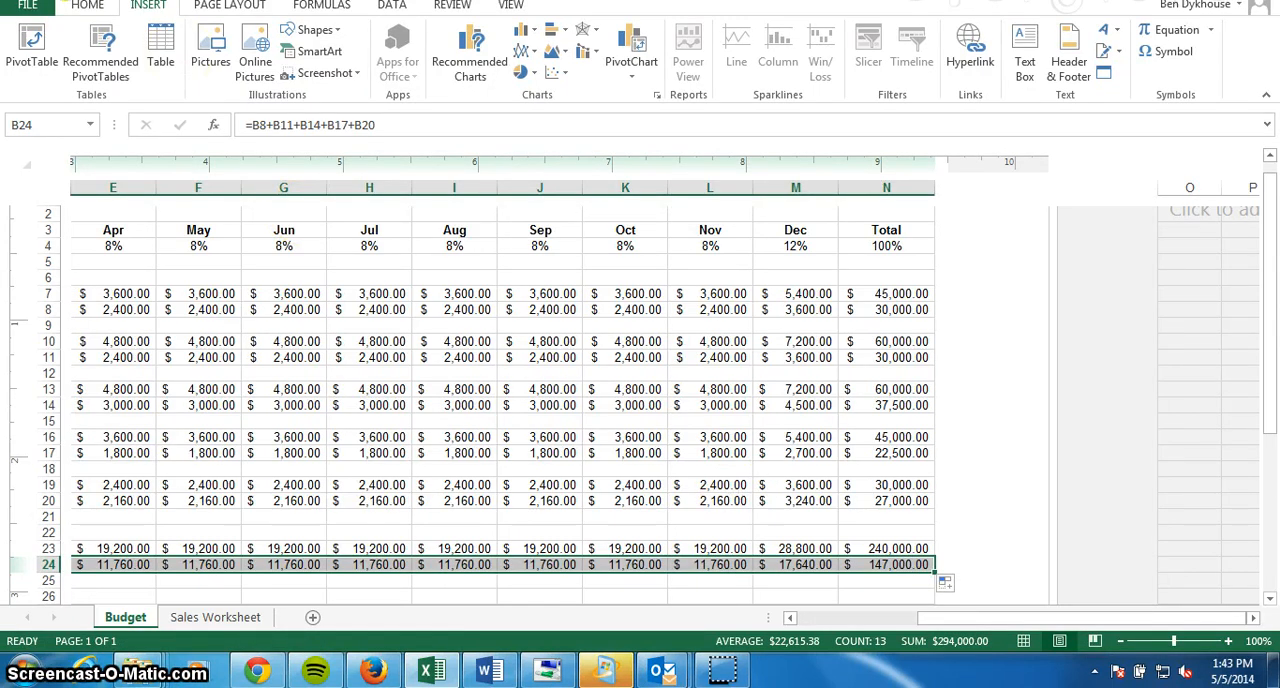
Enter the formula =B23-B24 for the January Gross Revenue in cell B26.
{"action": "key", "text": "Down"}
{"action": "key", "text": "Down"}
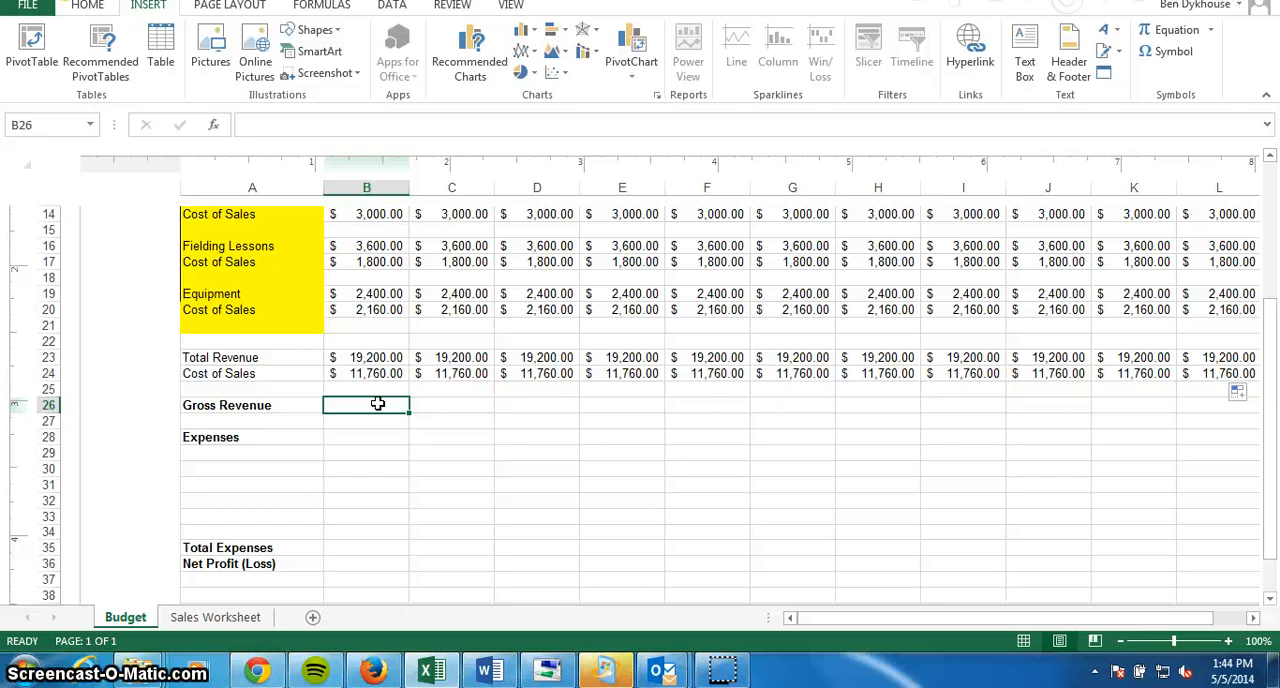
{"action": "type", "text": "="}
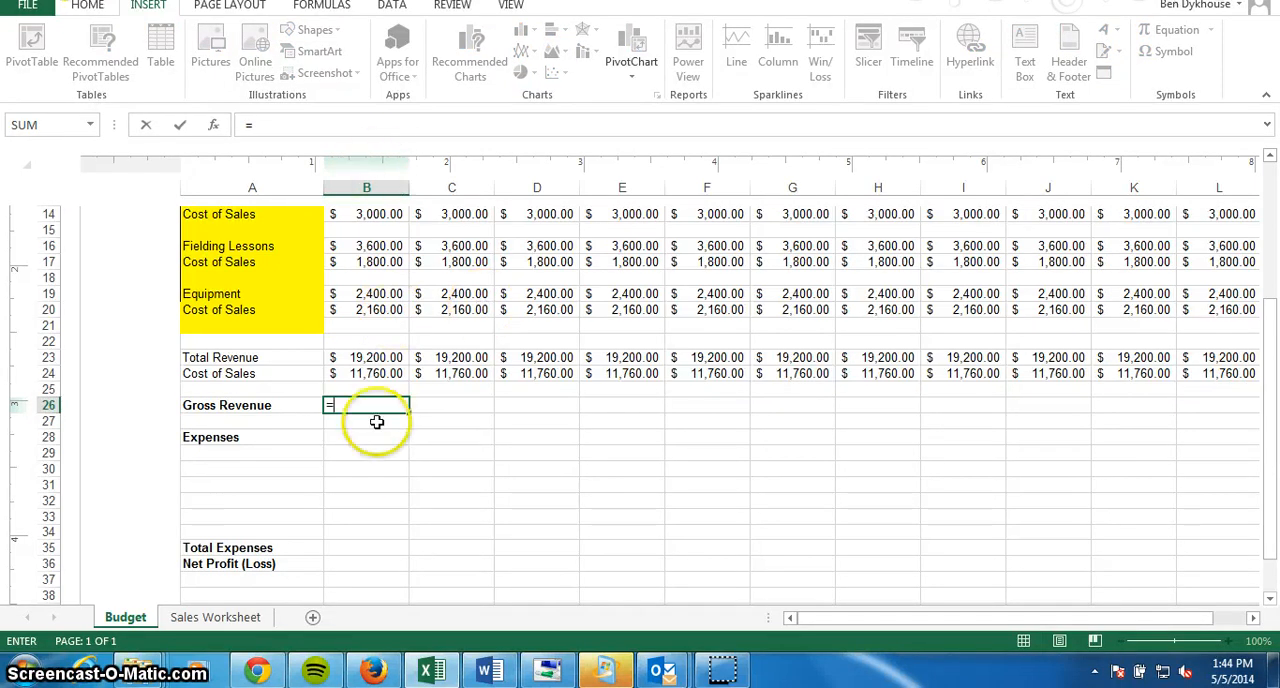
{"action": "left_click", "coordinate": [377, 360]}
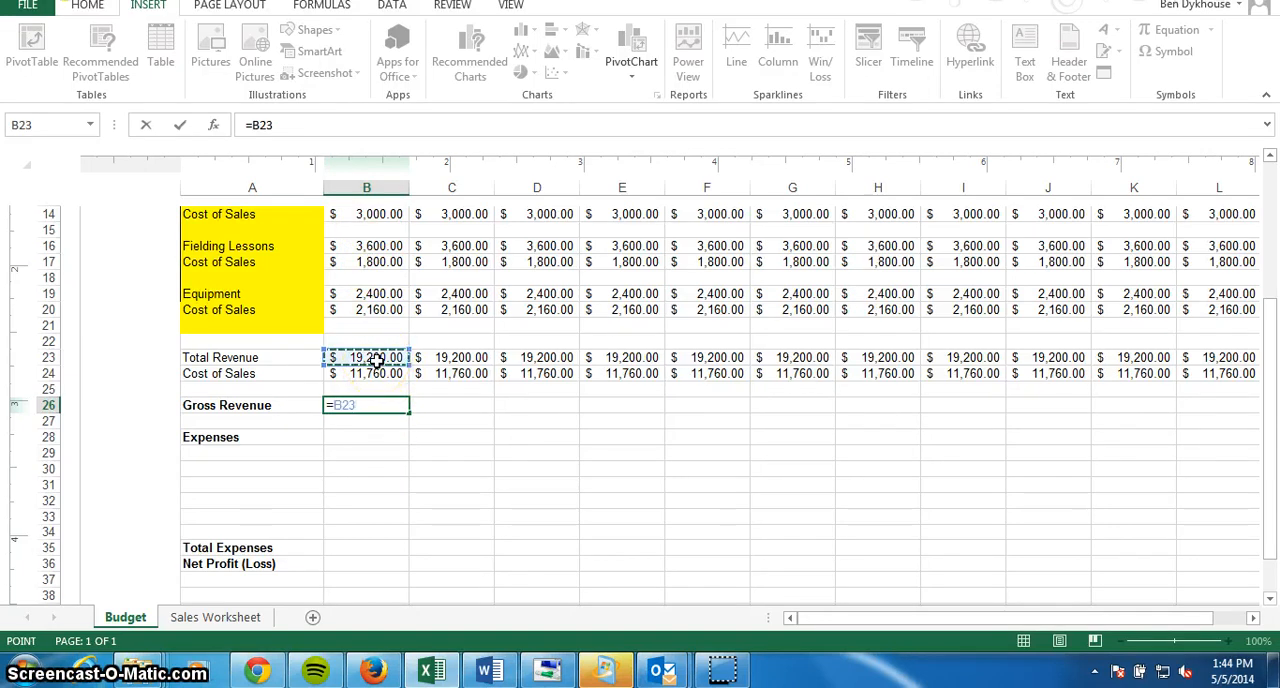
{"action": "type", "text": "-"}
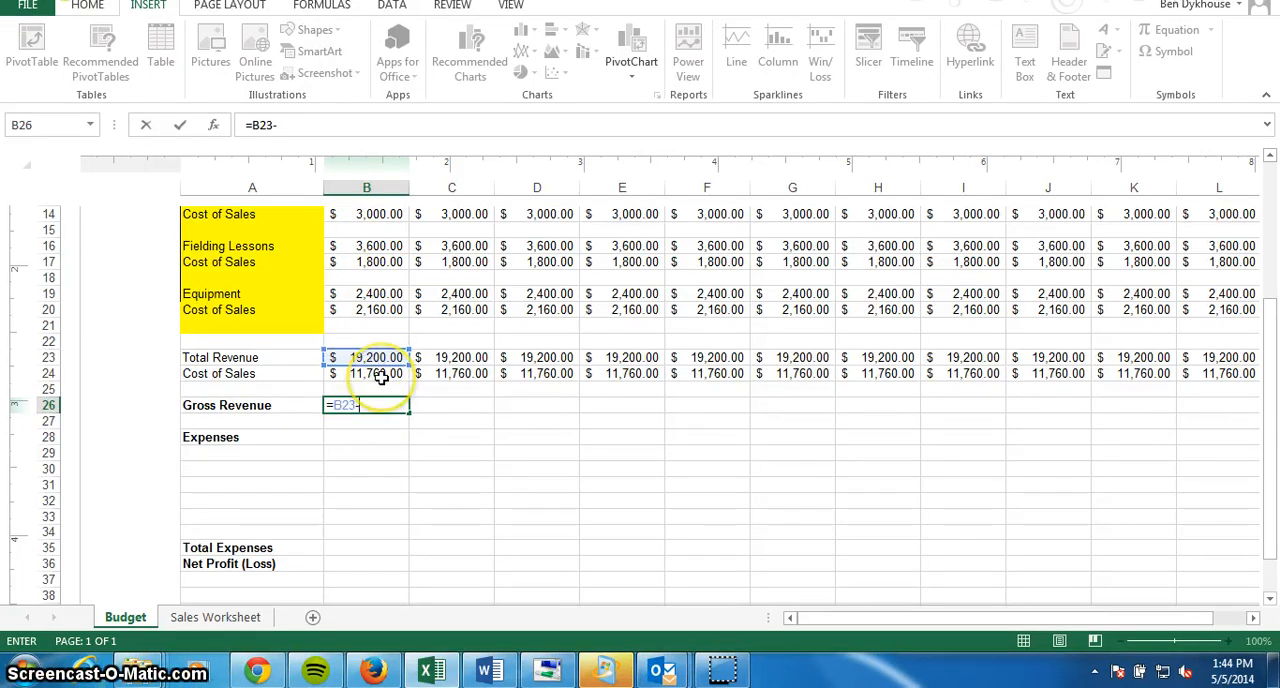
{"action": "left_click", "coordinate": [381, 376]}
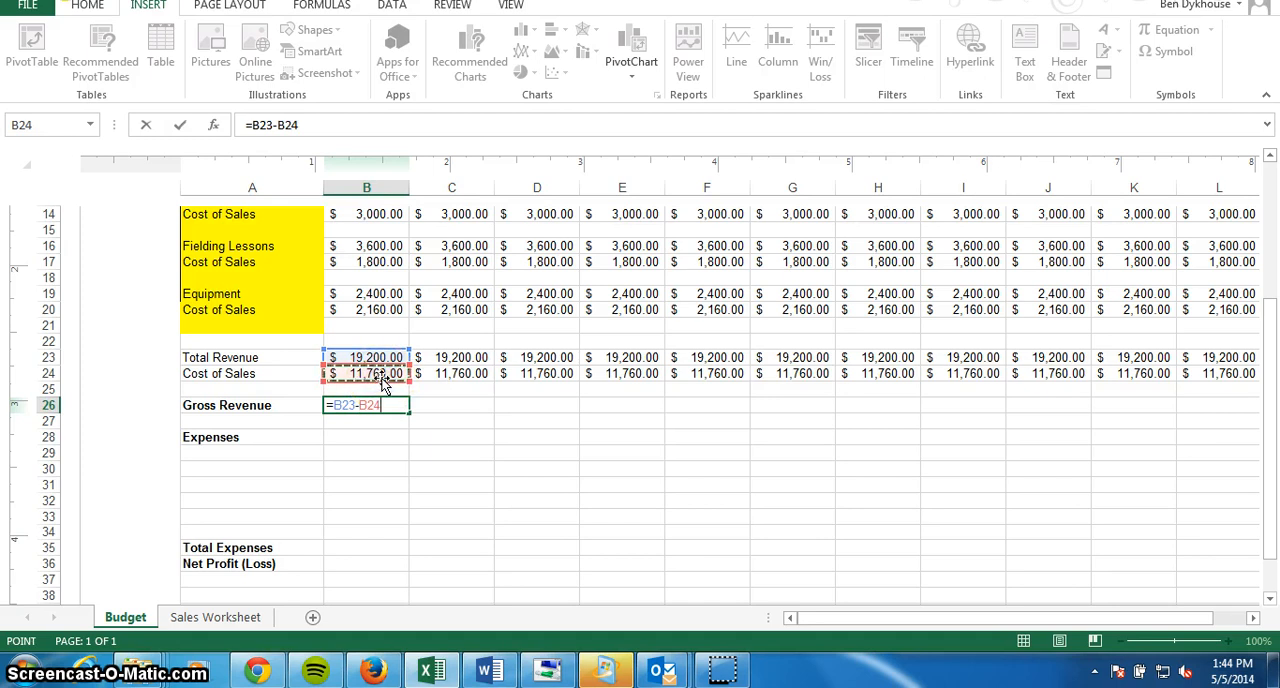
{"action": "key", "text": "Return"}
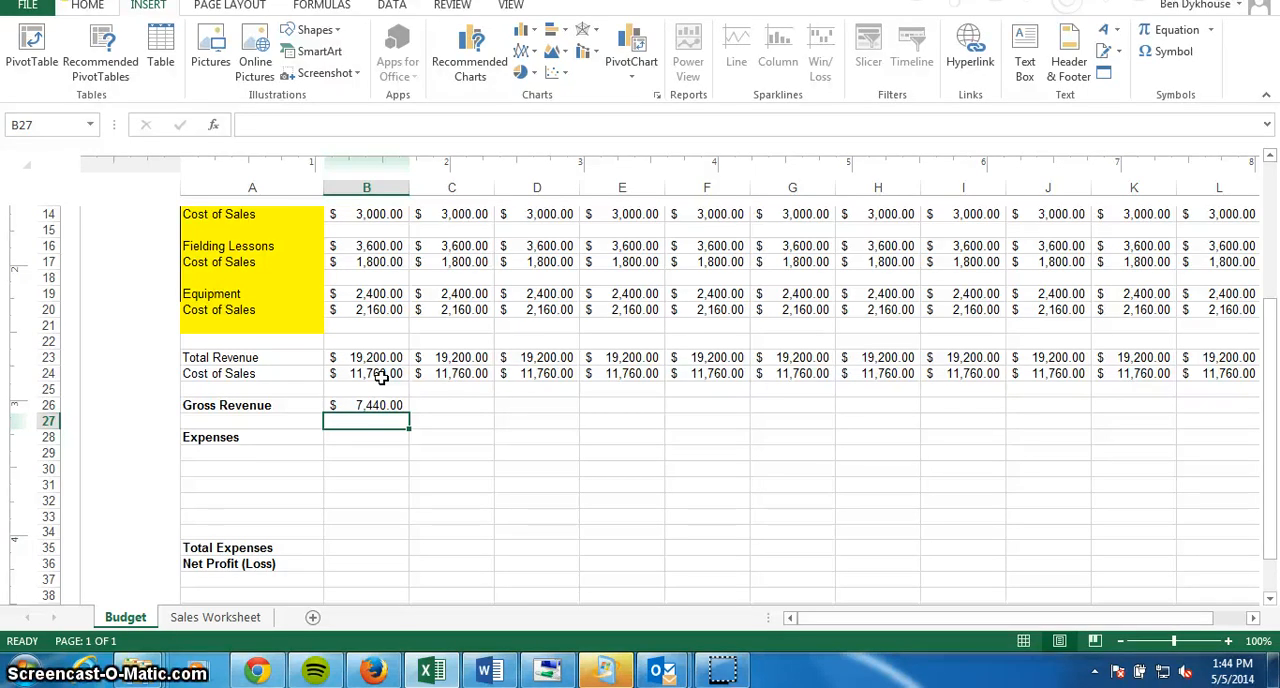
Fill the January Gross Revenue formula from cell B26 across row 26 through the Total column.
{"action": "left_click", "coordinate": [382, 406]}
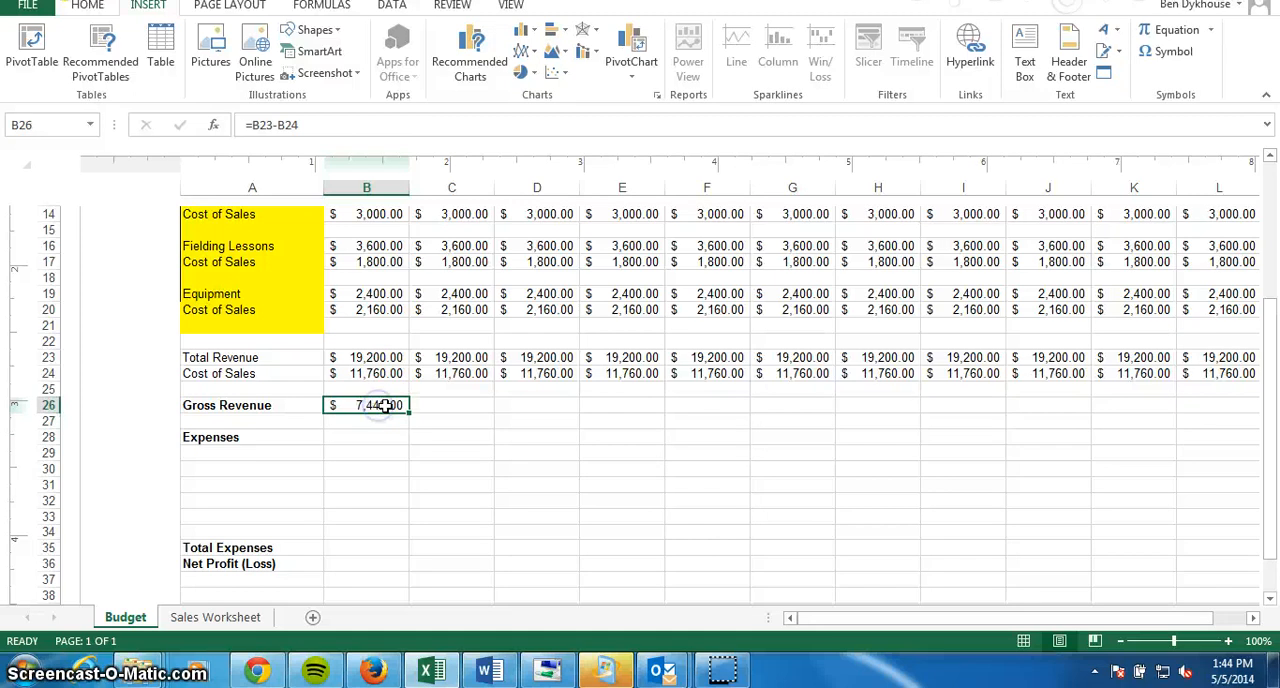
{"action": "left_click_drag", "start_coordinate": [410, 416], "coordinate": [889, 404]}
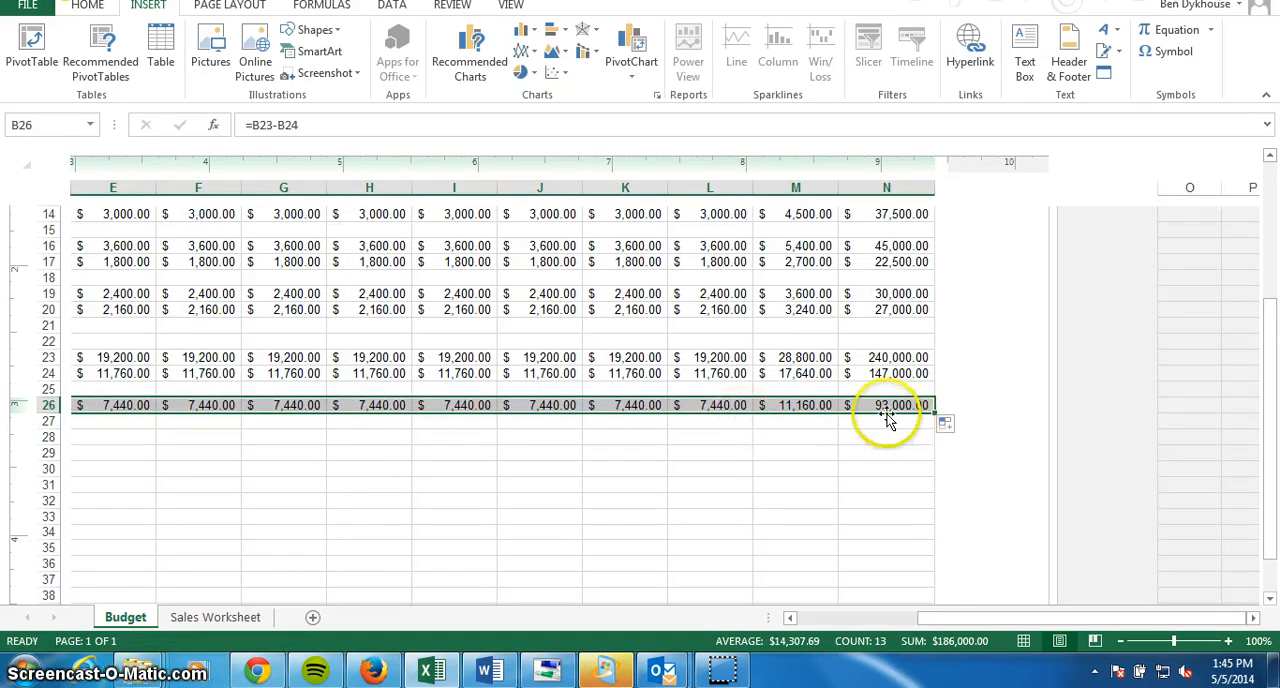
{"action": "left_click", "coordinate": [886, 406]}
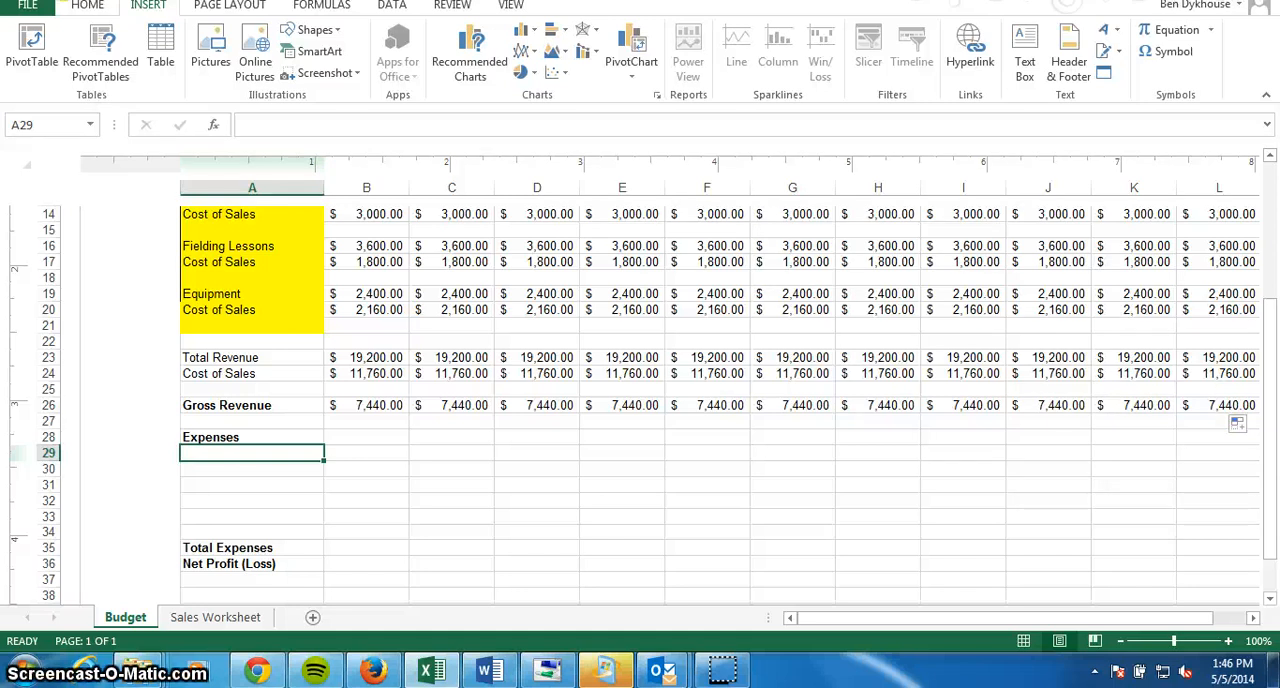
Enter the expense labels Rent/Mortgage, Utilities and Upkeep in cells A29 to A31 under Expenses.
{"action": "type", "text": "Rent/Mort"}
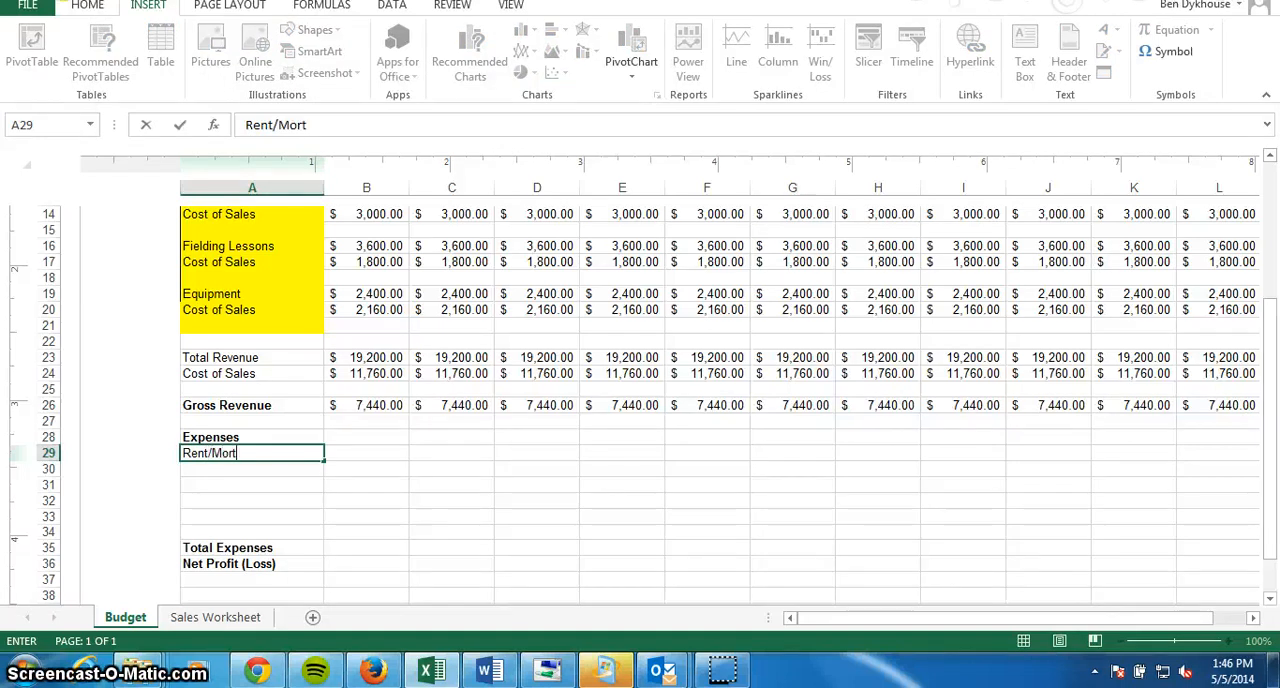
{"action": "type", "text": "gage"}
{"action": "key", "text": "Return"}
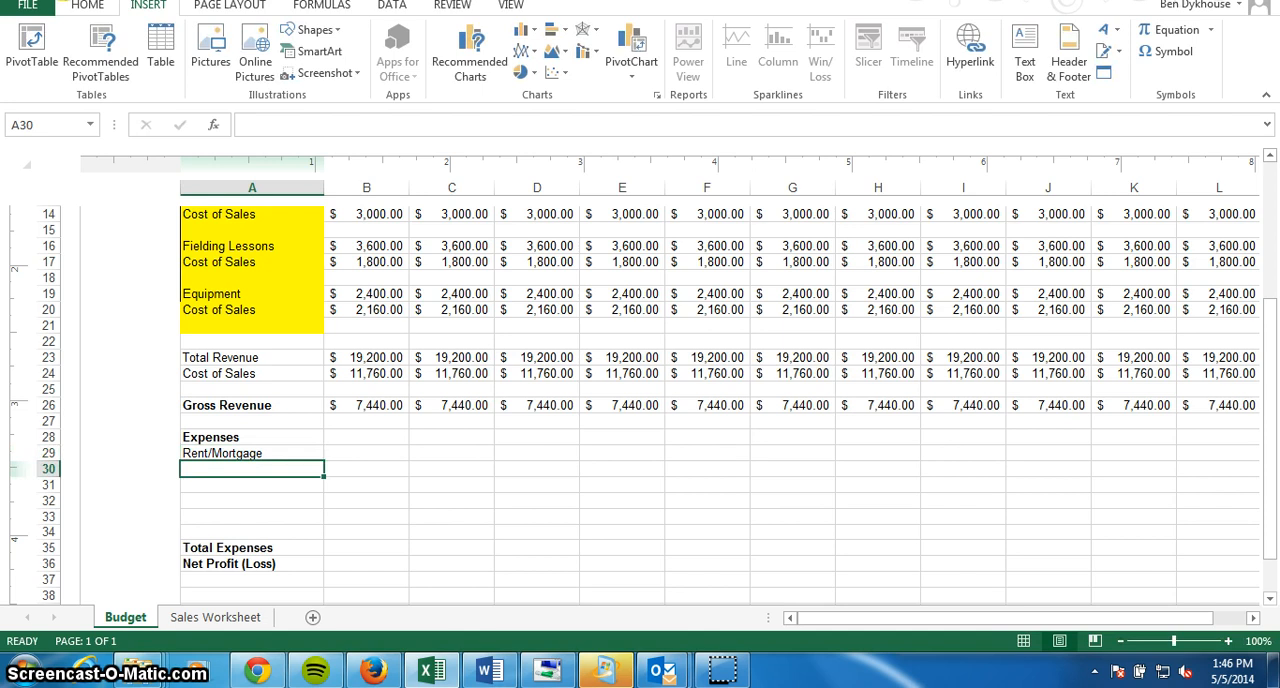
{"action": "type", "text": "U"}
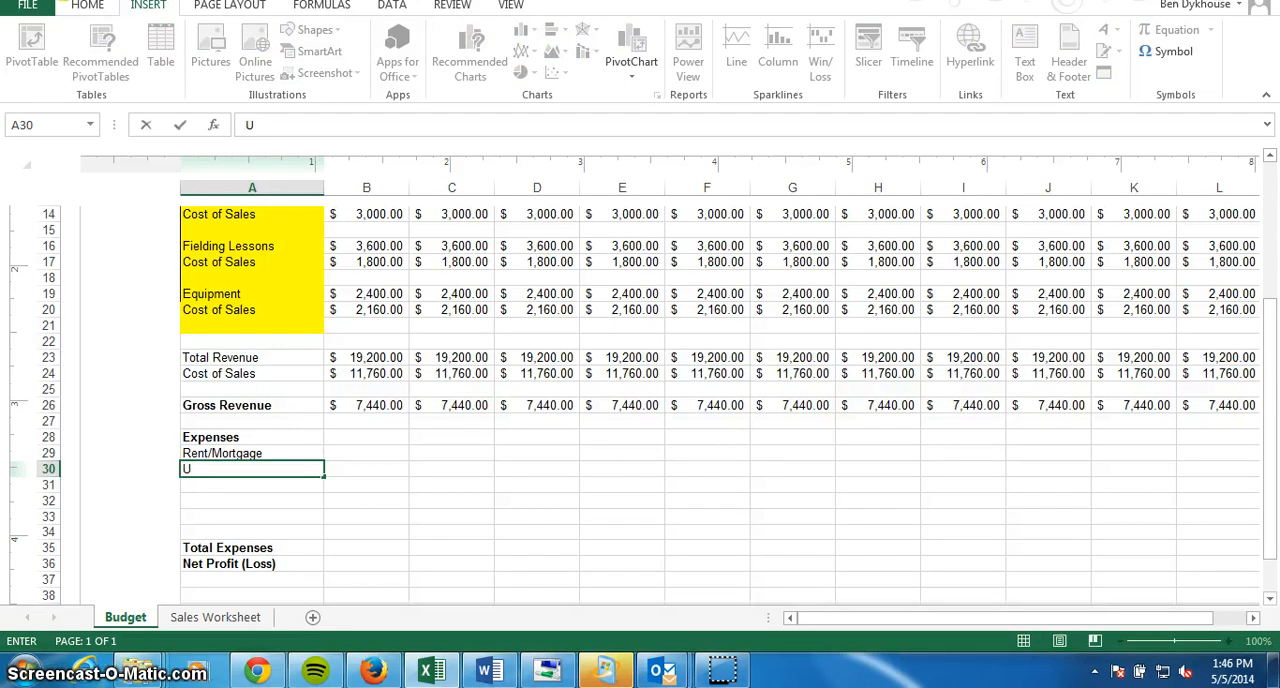
{"action": "type", "text": "tilities"}
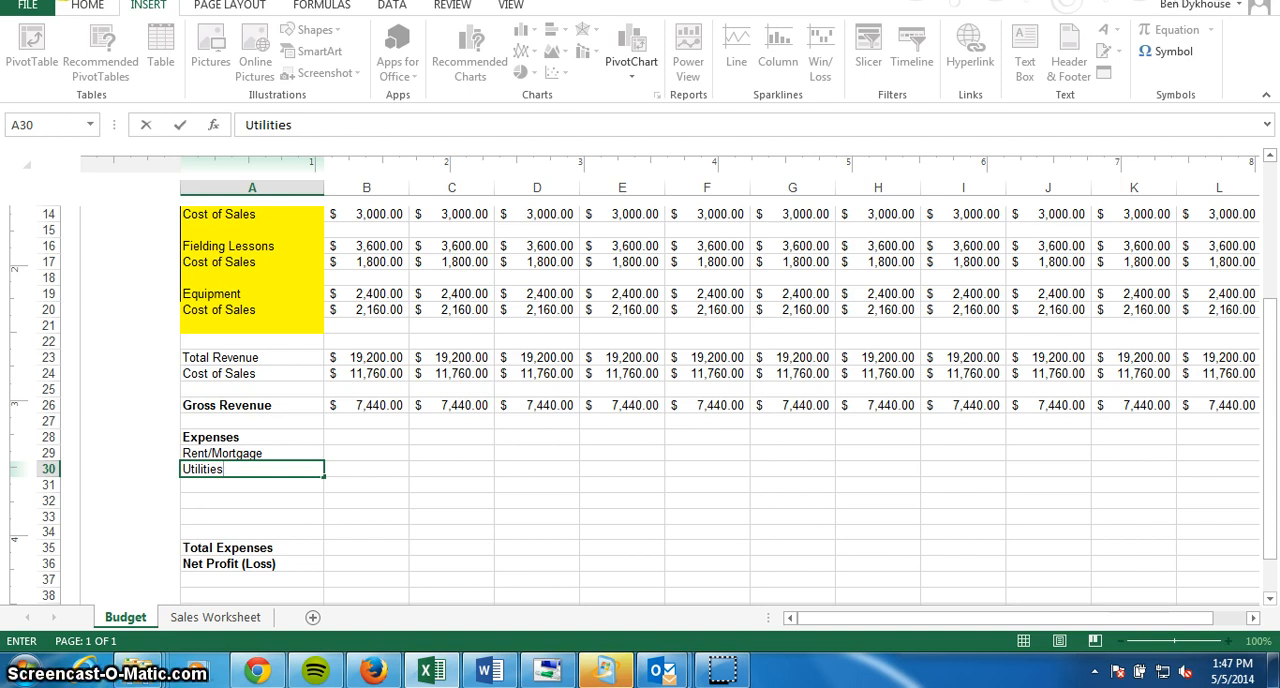
{"action": "key", "text": "Return"}
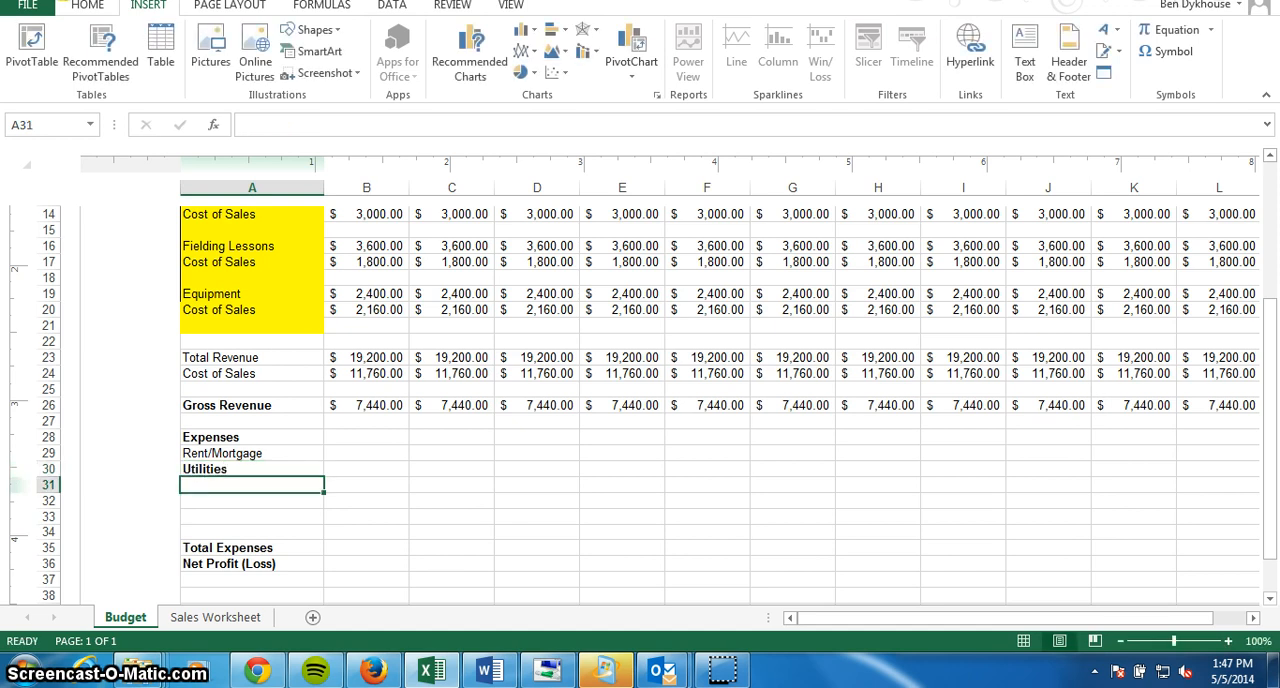
{"action": "type", "text": "Upkeep"}
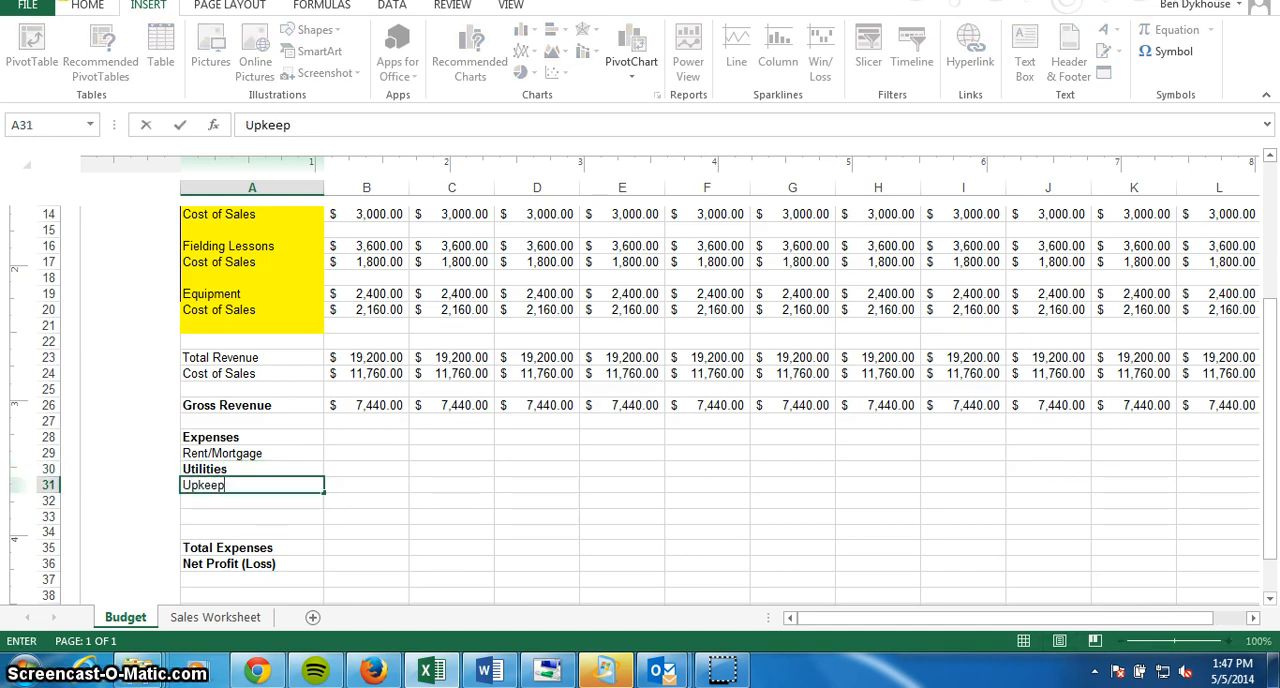
{"action": "key", "text": "Return"}
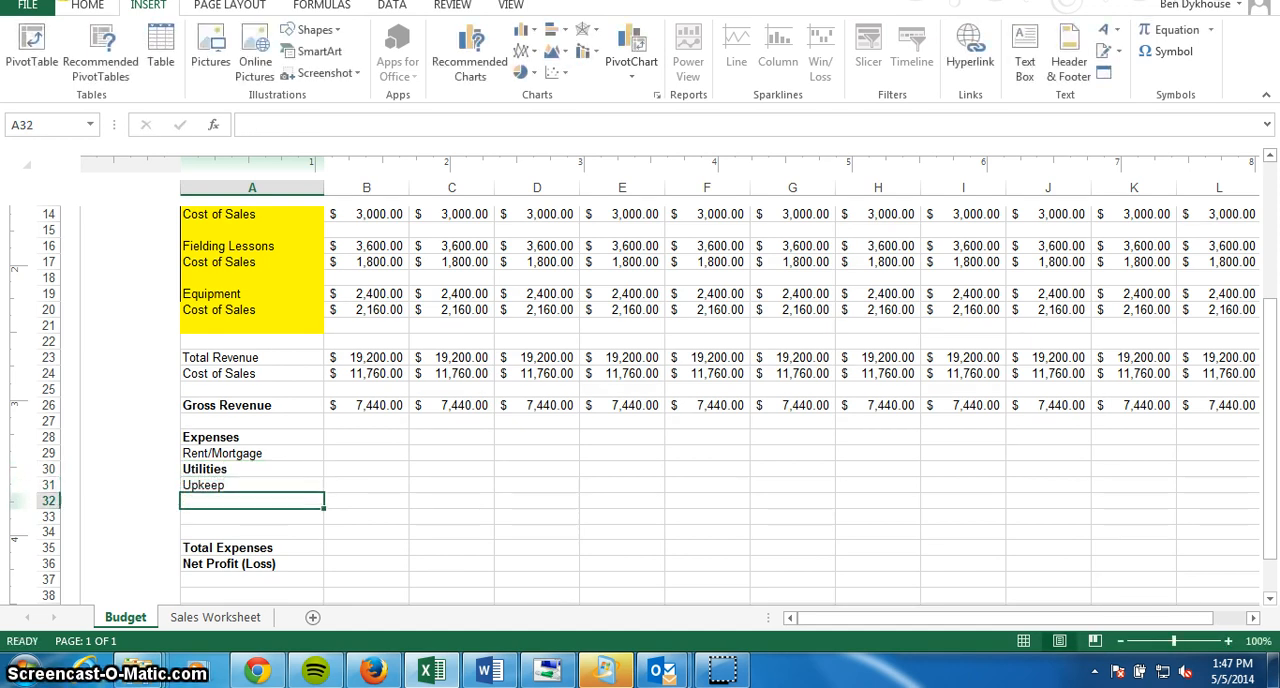
Remove the bold formatting from the Utilities label in cell A30 and check the neighbouring expense labels.
{"action": "left_click", "coordinate": [270, 469]}
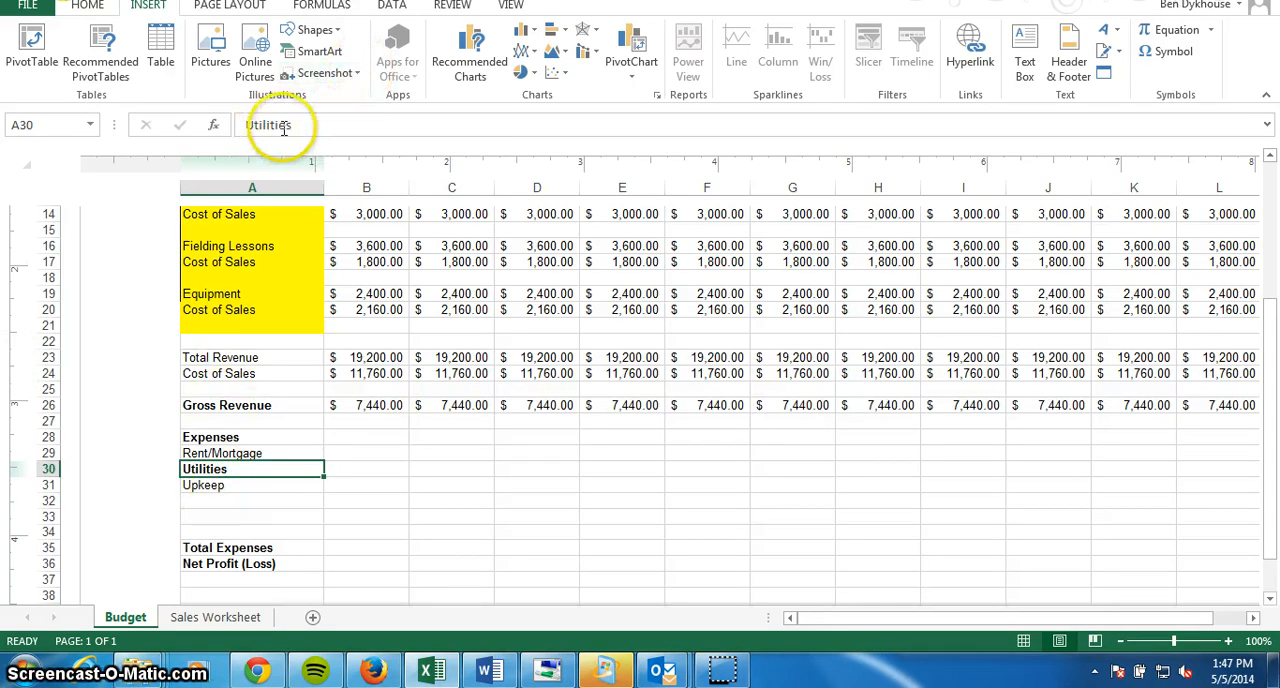
{"action": "left_click_drag", "start_coordinate": [310, 125], "coordinate": [215, 125]}
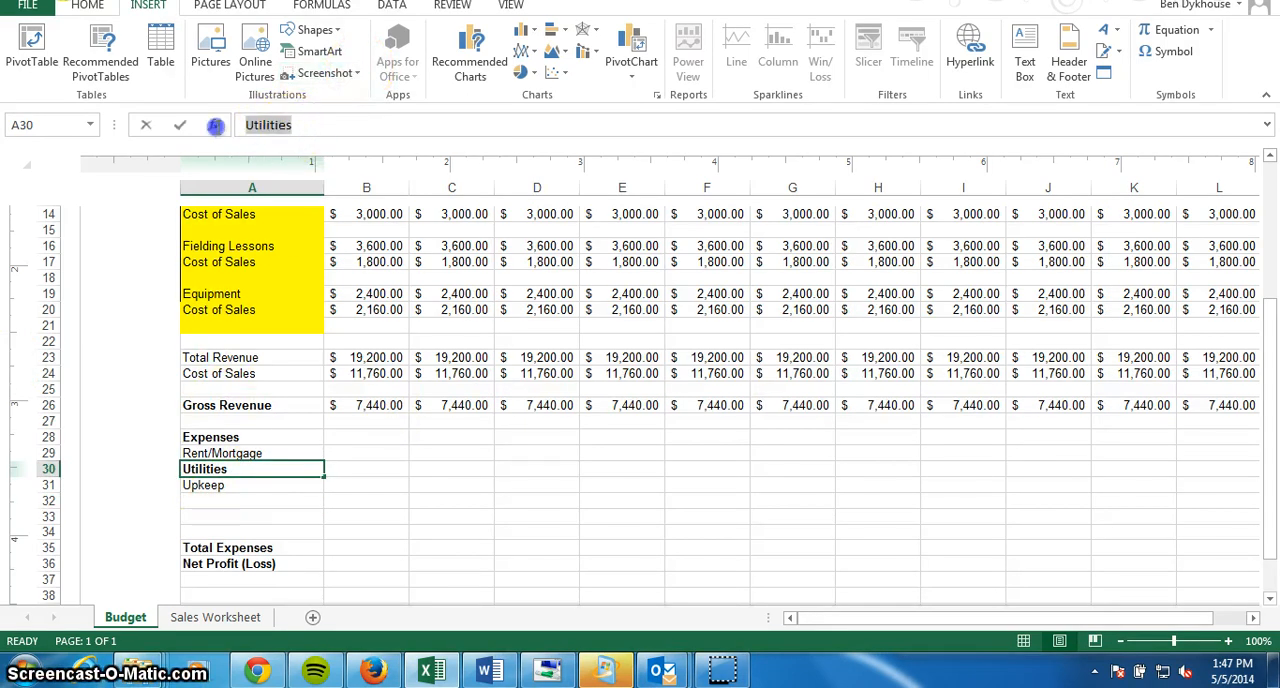
{"action": "left_click", "coordinate": [82, 7]}
{"action": "left_click", "coordinate": [161, 65]}
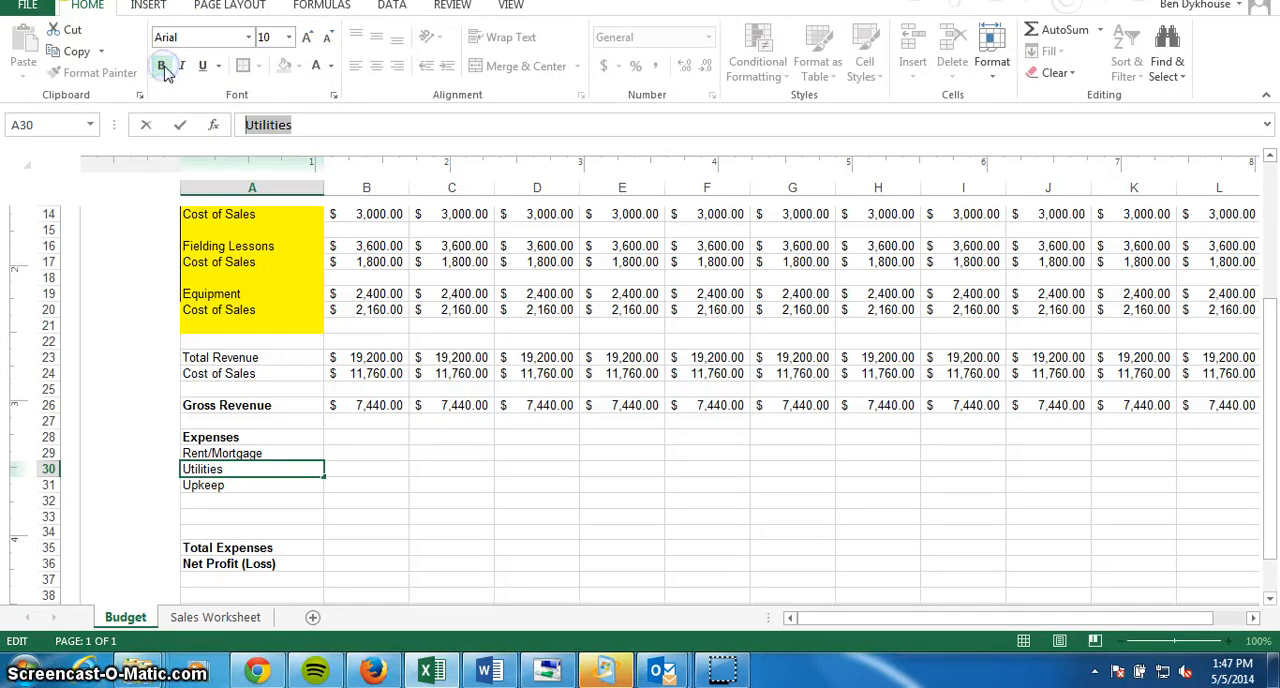
{"action": "left_click", "coordinate": [300, 452]}
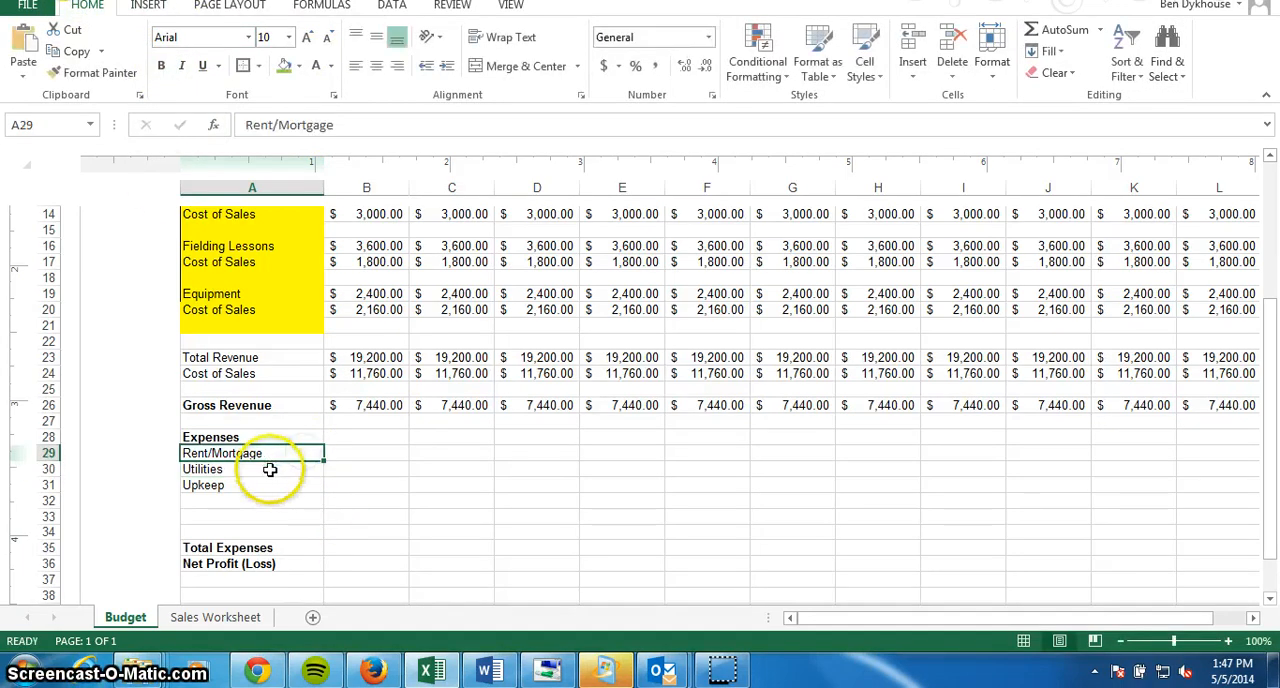
{"action": "left_click", "coordinate": [285, 469]}
{"action": "left_click", "coordinate": [260, 487]}
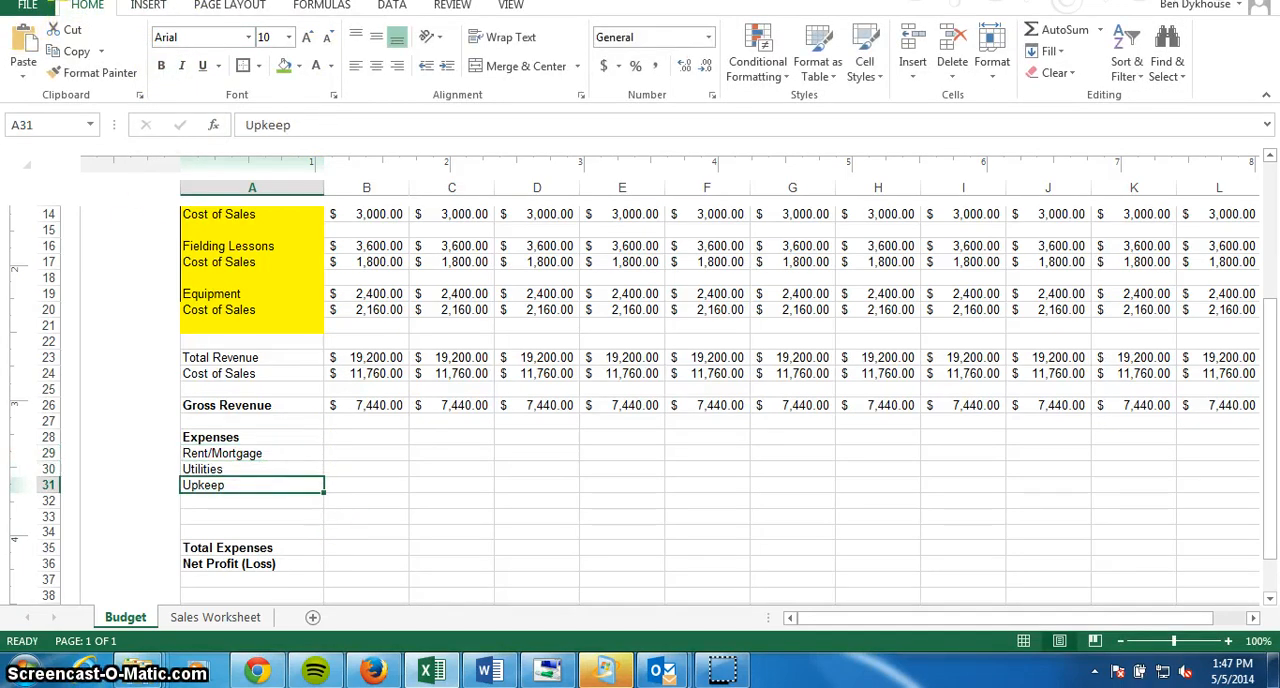
Enter the January expenses in column B: 1500 for Rent/Mortgage, 500 for Utilities and 250 for Upkeep.
{"action": "left_click", "coordinate": [385, 453]}
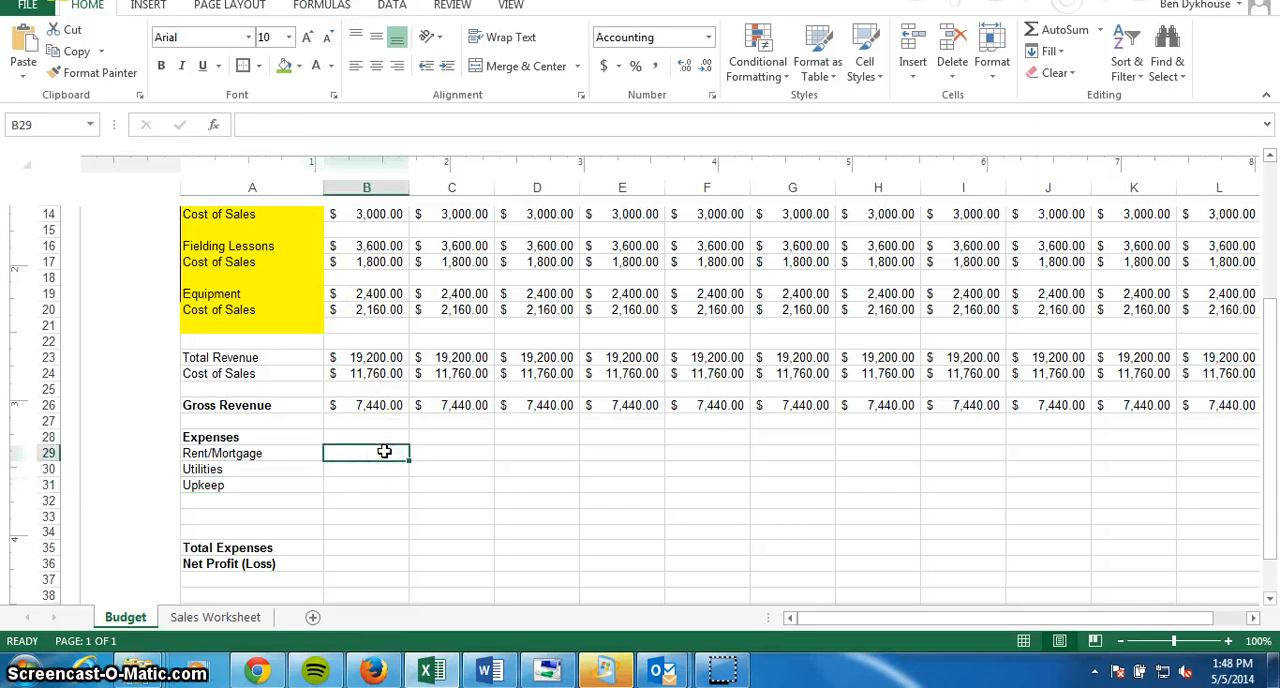
{"action": "type", "text": "1500"}
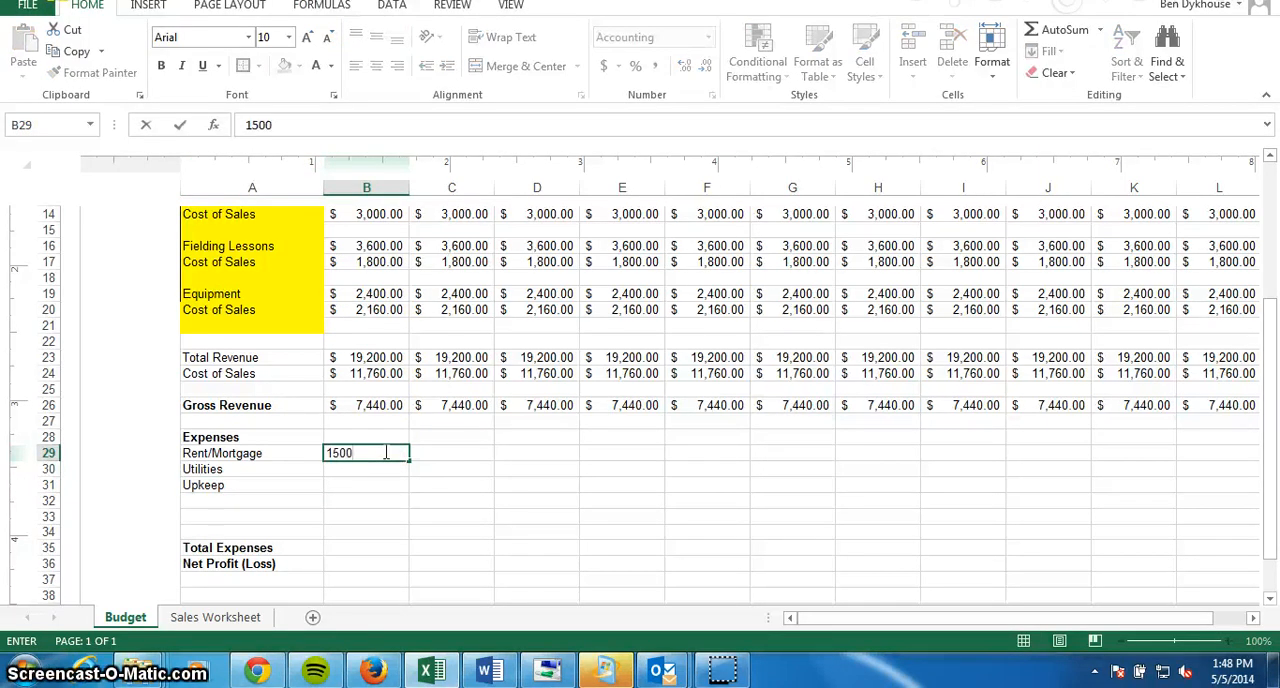
{"action": "key", "text": "Return"}
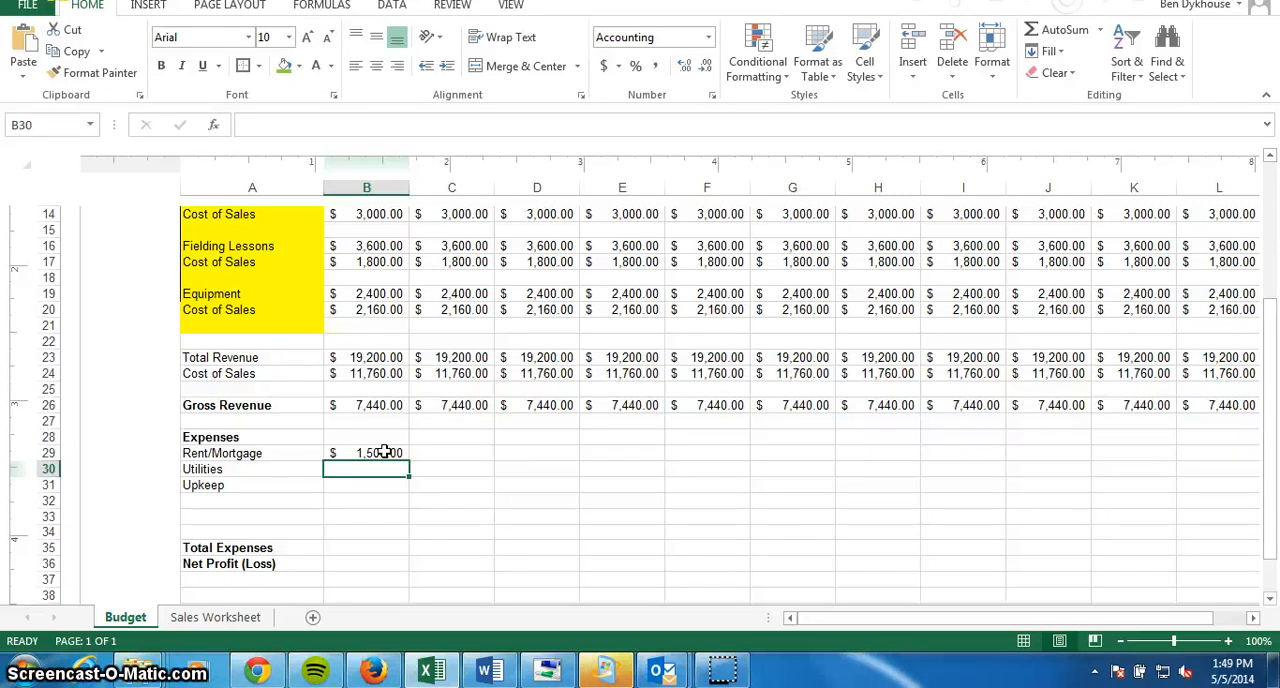
{"action": "type", "text": "500"}
{"action": "key", "text": "Return"}
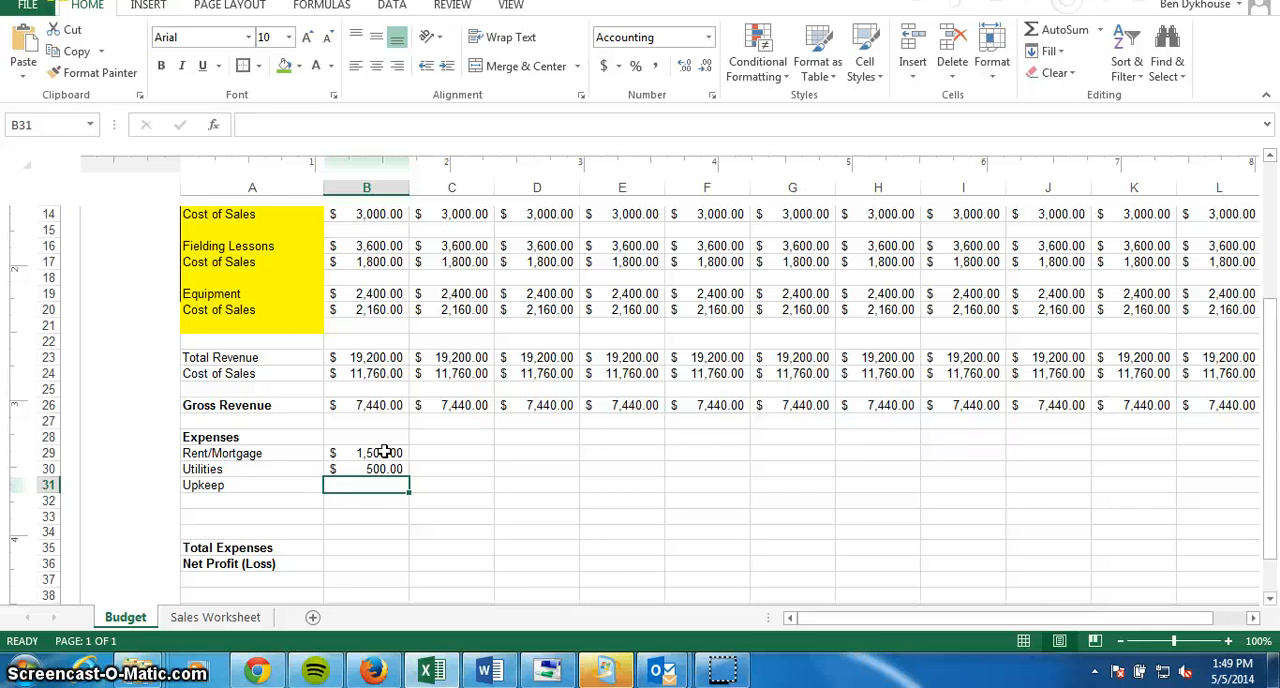
{"action": "type", "text": "250"}
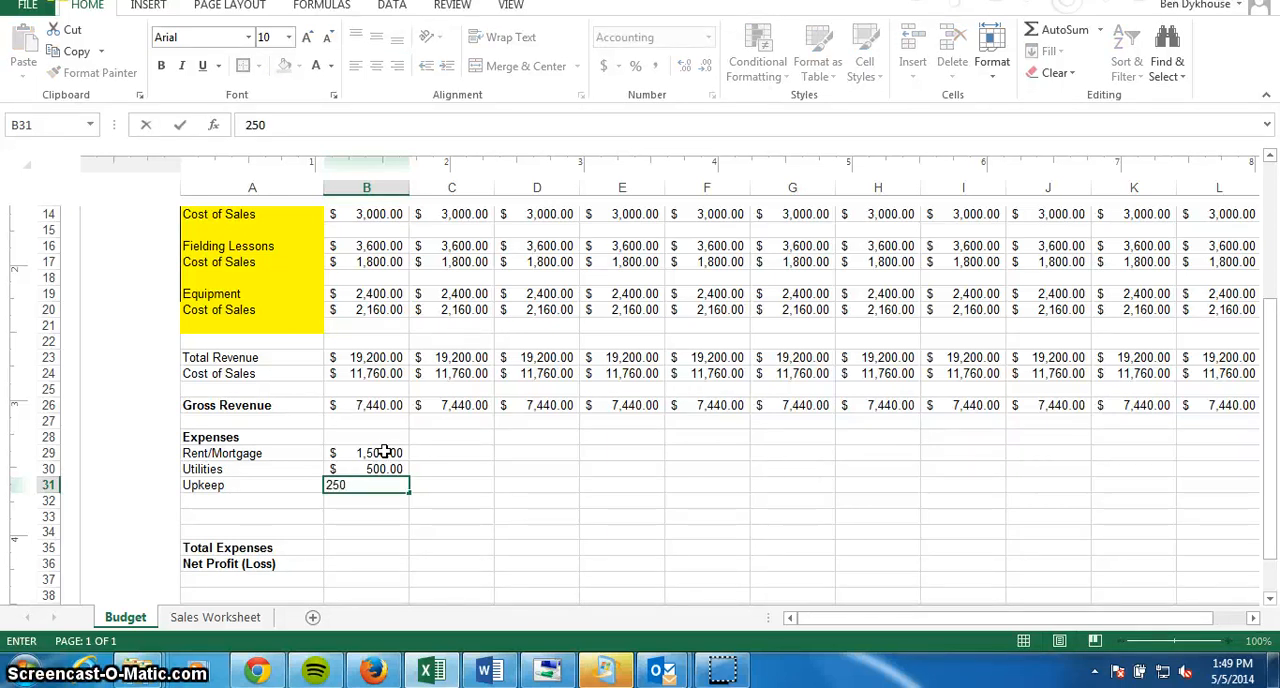
{"action": "key", "text": "Return"}
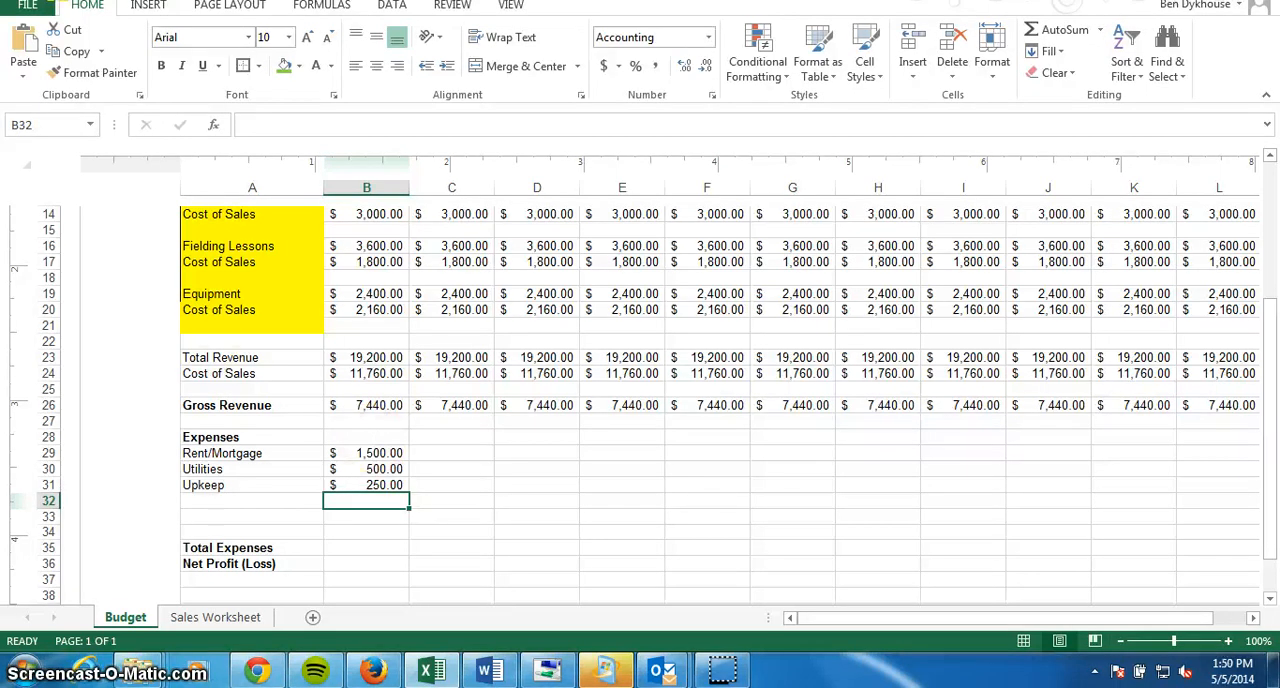
Delete the two blank rows 33 and 34 directly above Total Expenses as entire rows.
{"action": "right_click", "coordinate": [214, 515]}
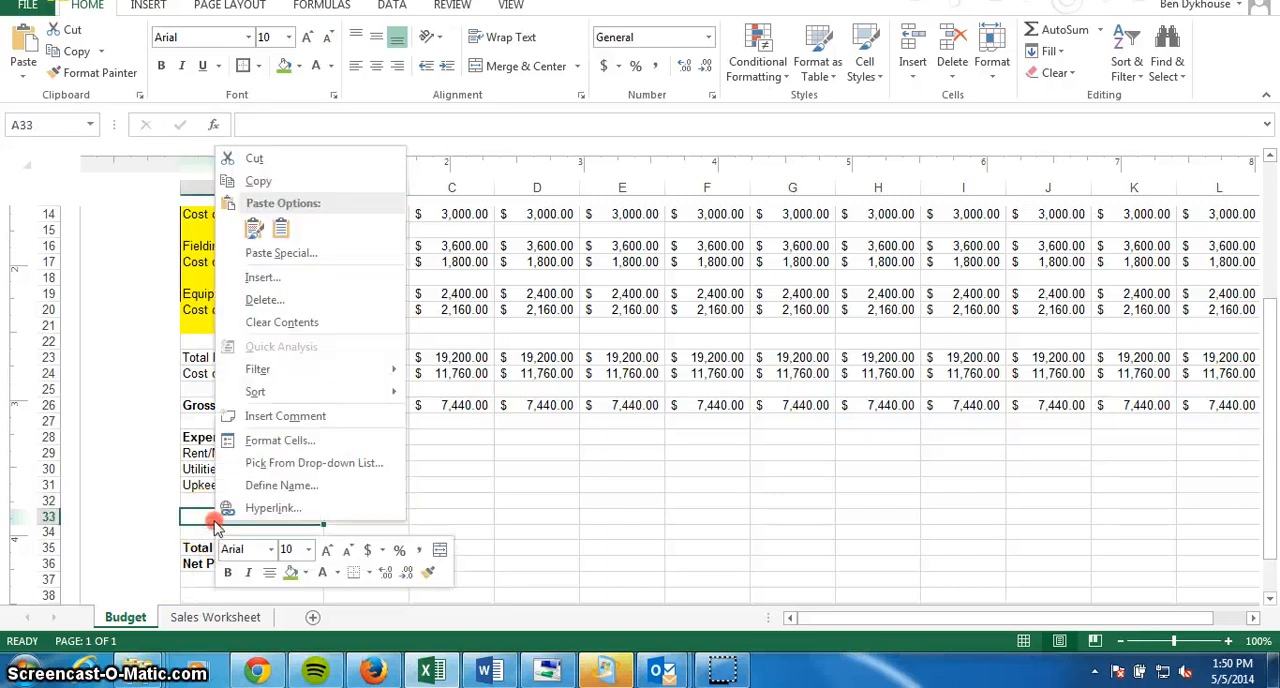
{"action": "left_click", "coordinate": [265, 300]}
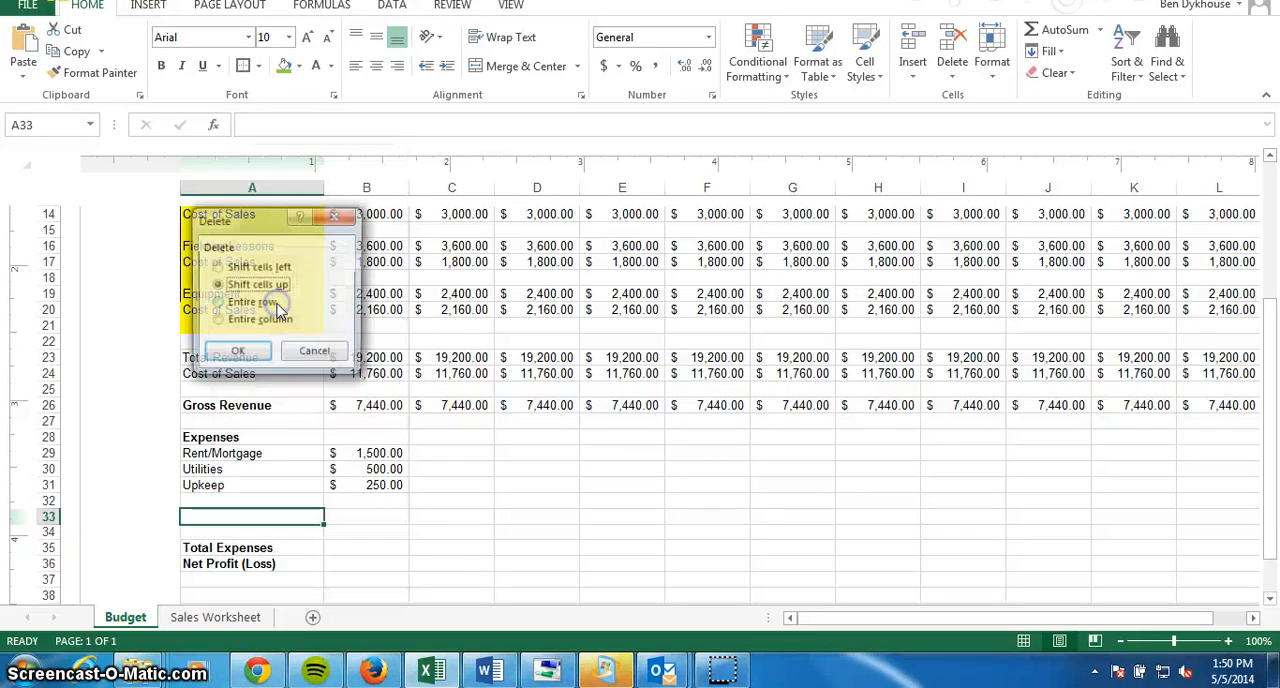
{"action": "left_click", "coordinate": [216, 304]}
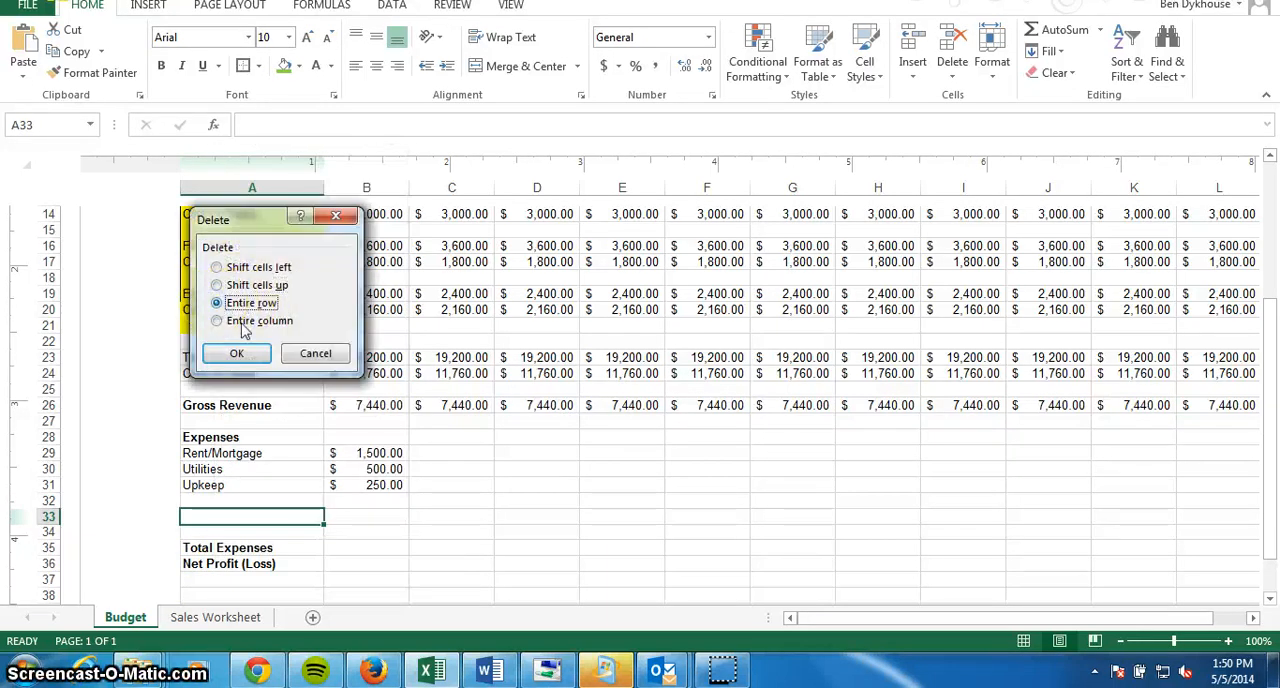
{"action": "left_click", "coordinate": [240, 358]}
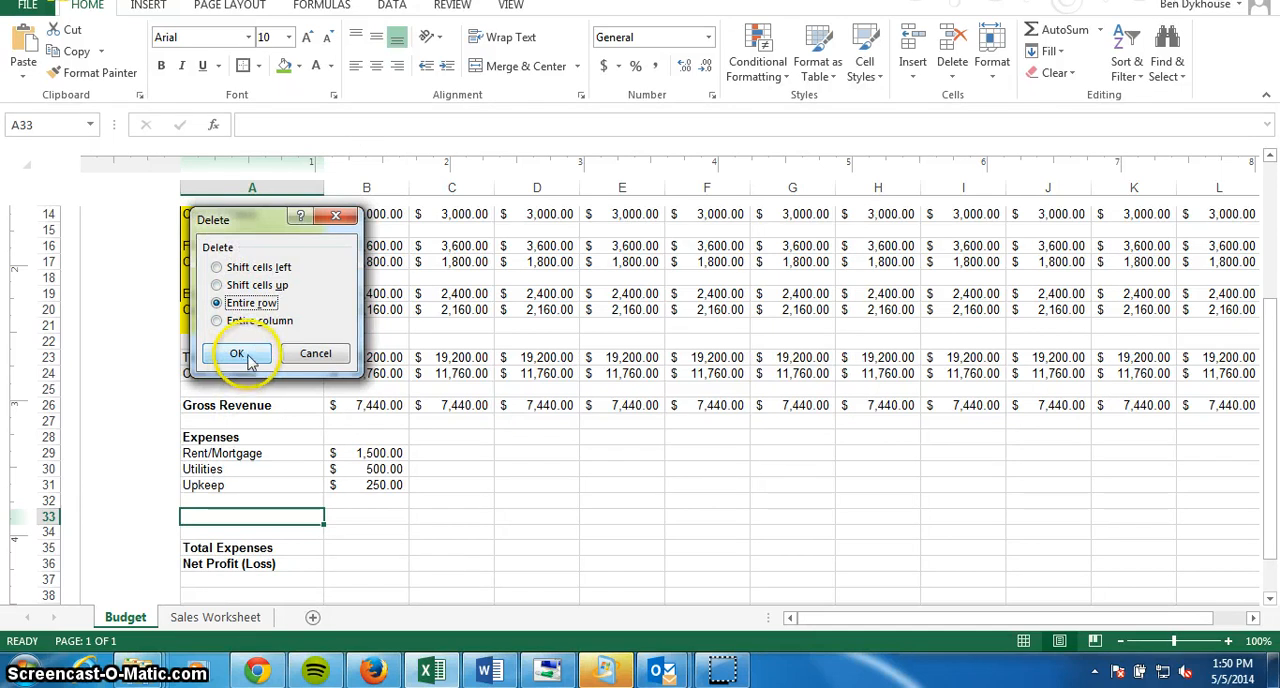
{"action": "left_click", "coordinate": [240, 356]}
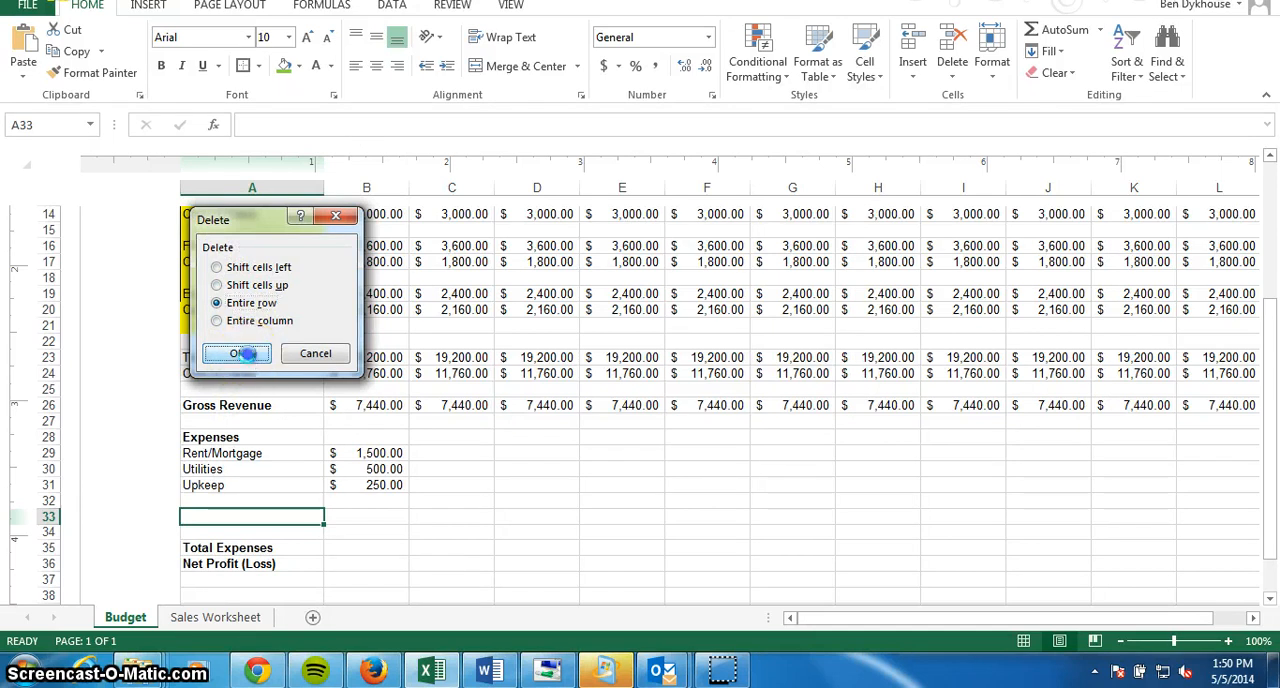
{"action": "right_click", "coordinate": [250, 519]}
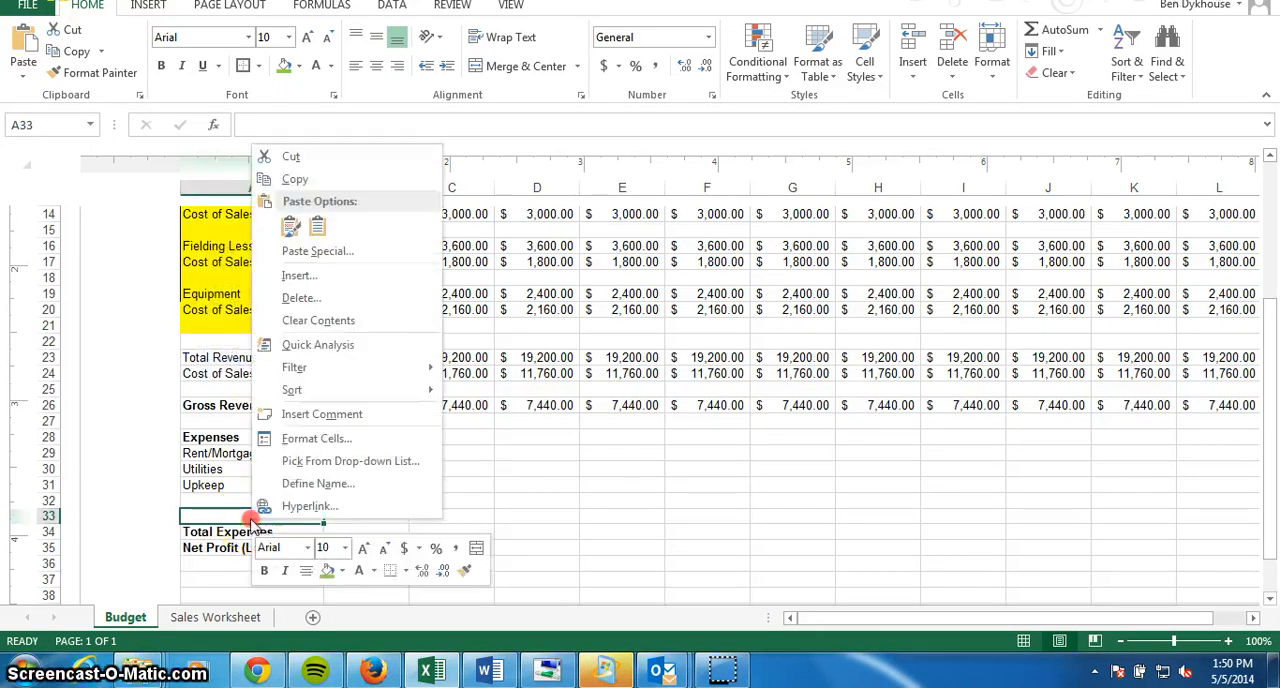
{"action": "left_click", "coordinate": [300, 298]}
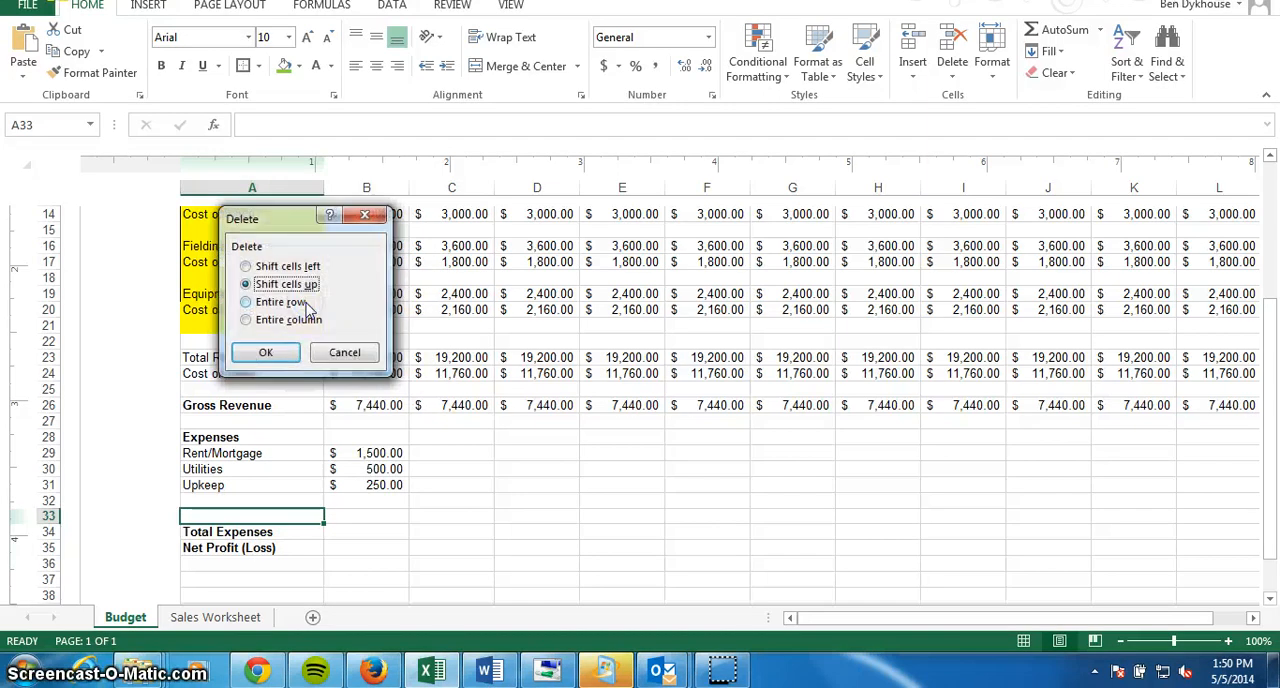
{"action": "left_click", "coordinate": [245, 303]}
{"action": "left_click", "coordinate": [260, 353]}
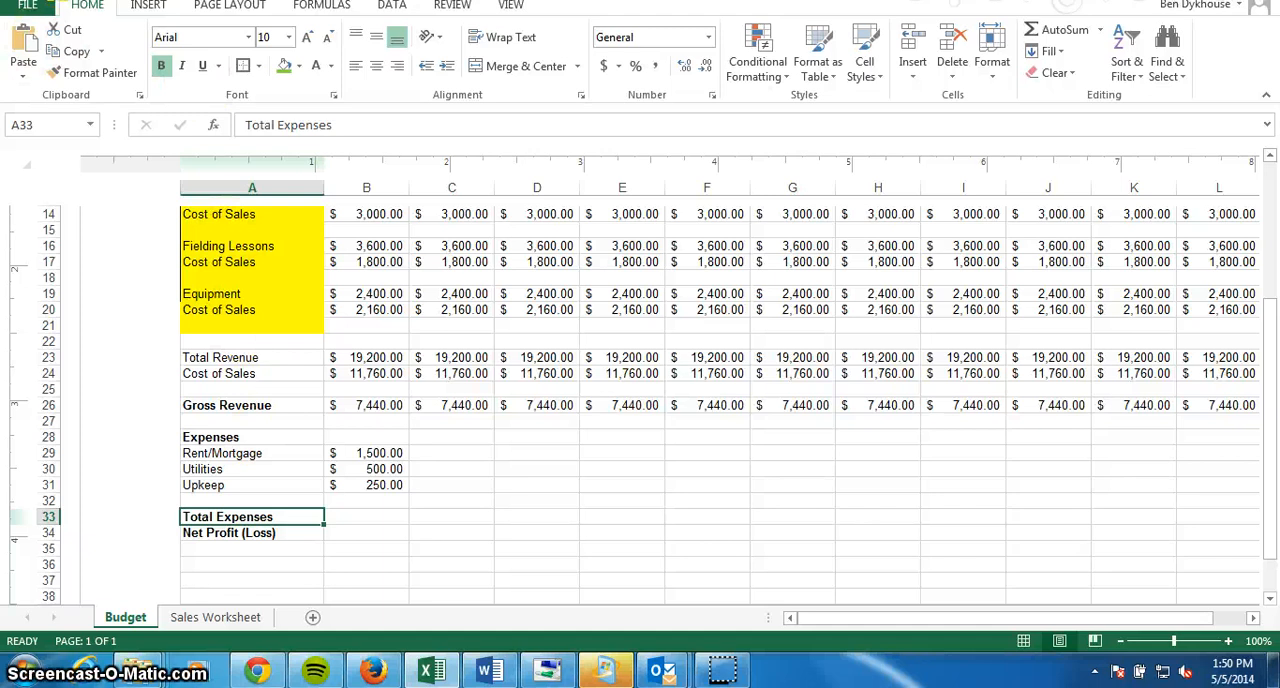
Fill the January Rent/Mortgage, Utilities and Upkeep amounts in B29 to B31 across the remaining months through column M.
{"action": "left_click", "coordinate": [380, 455]}
{"action": "left_click_drag", "start_coordinate": [409, 460], "coordinate": [828, 460]}
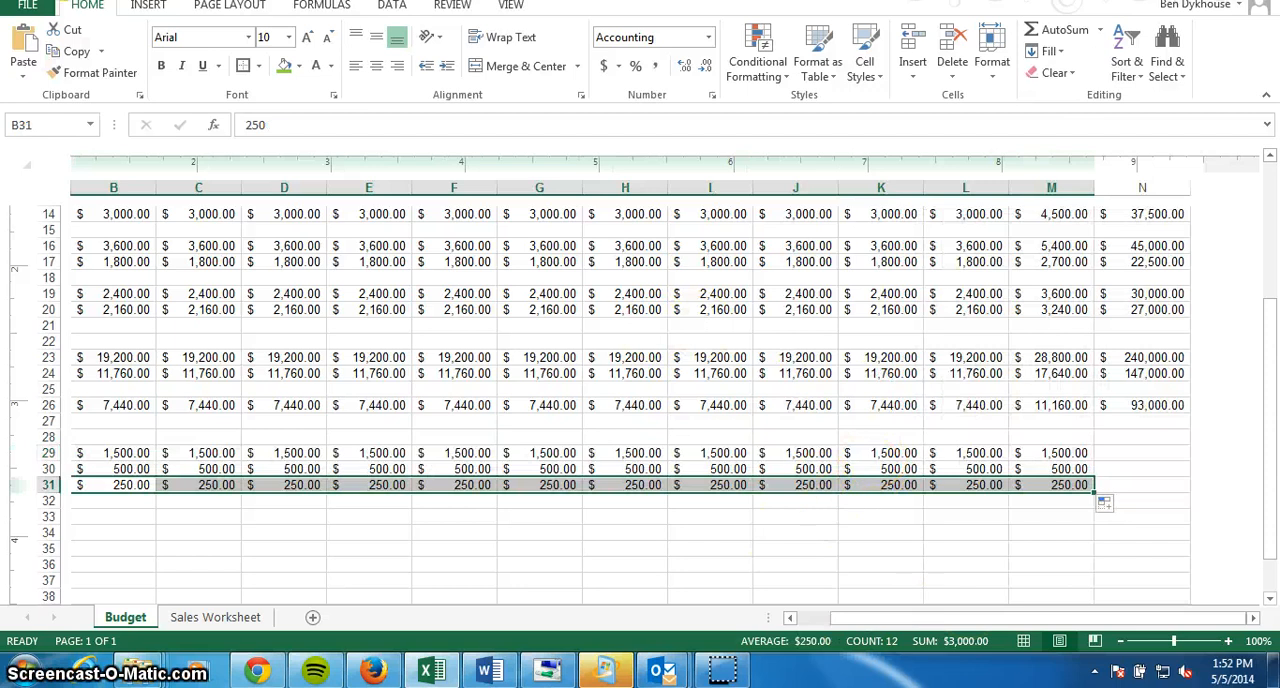
Total the Rent/Mortgage and Utilities rows in N29 and N30 with AutoSum, using =SUM(B29:M29) and =SUM(B30:M30).
{"action": "left_click_drag", "start_coordinate": [1068, 622], "coordinate": [1100, 620]}
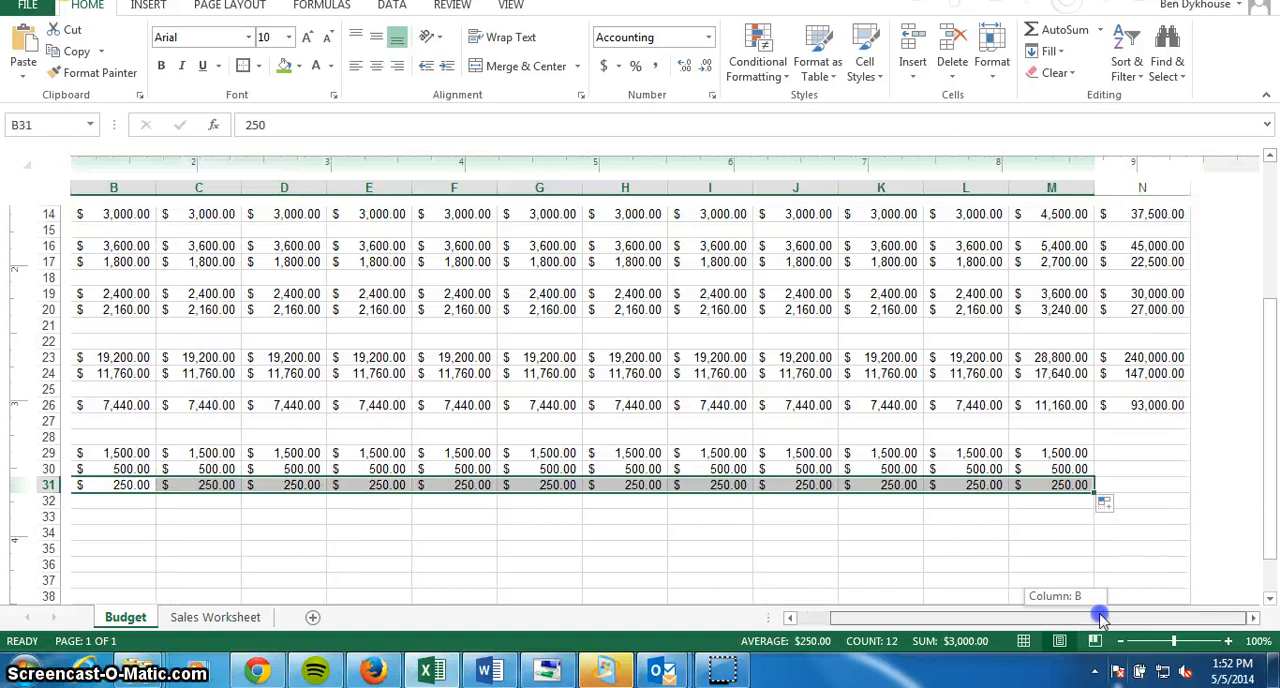
{"action": "left_click_drag", "start_coordinate": [1100, 618], "coordinate": [1098, 614]}
{"action": "left_click", "coordinate": [1113, 455]}
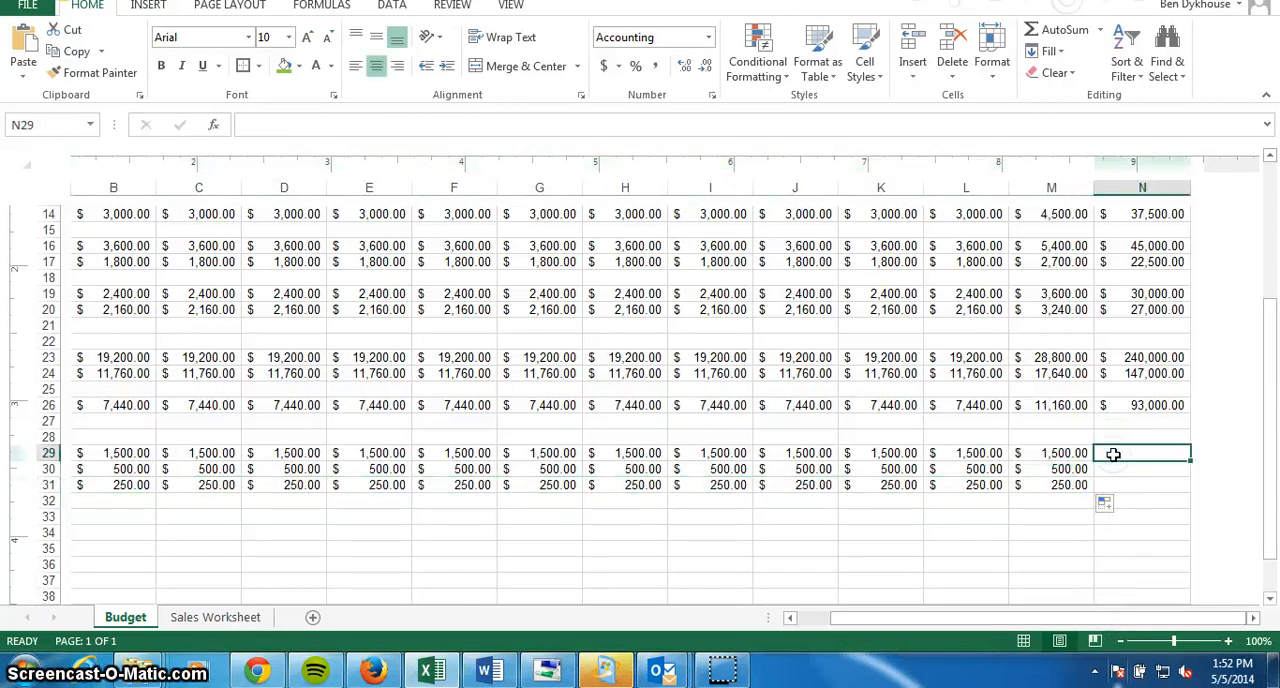
{"action": "left_click", "coordinate": [1068, 32]}
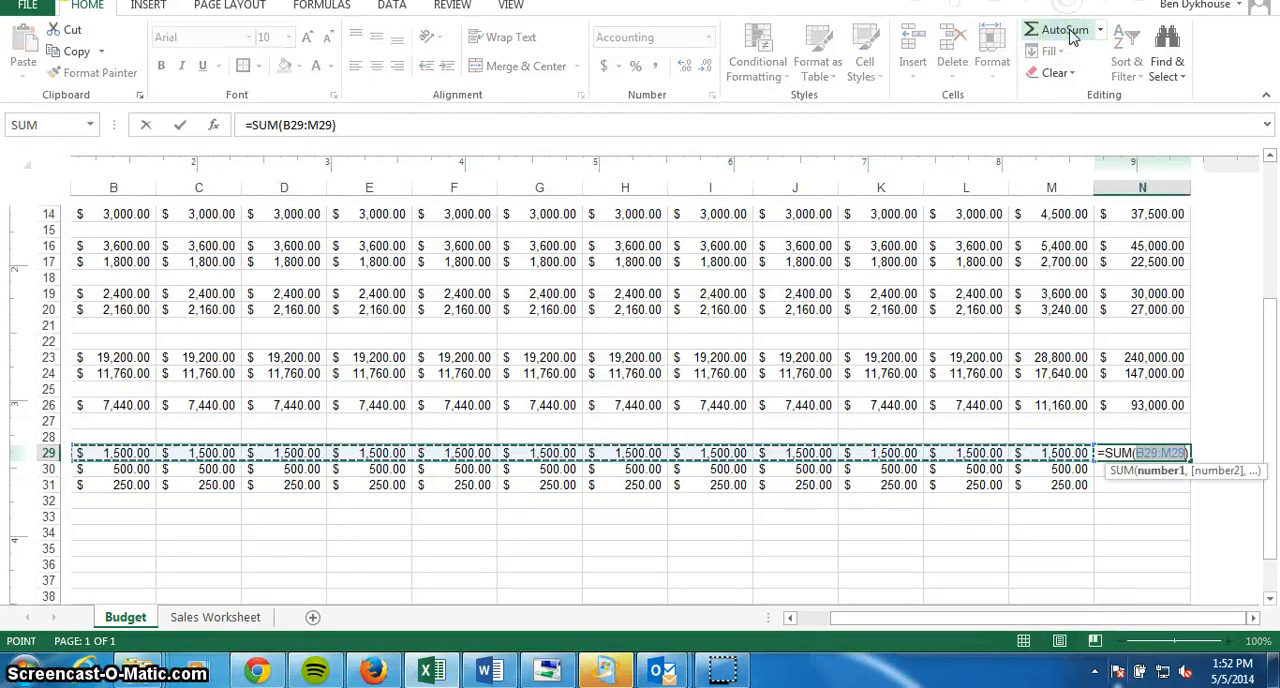
{"action": "key", "text": "Return"}
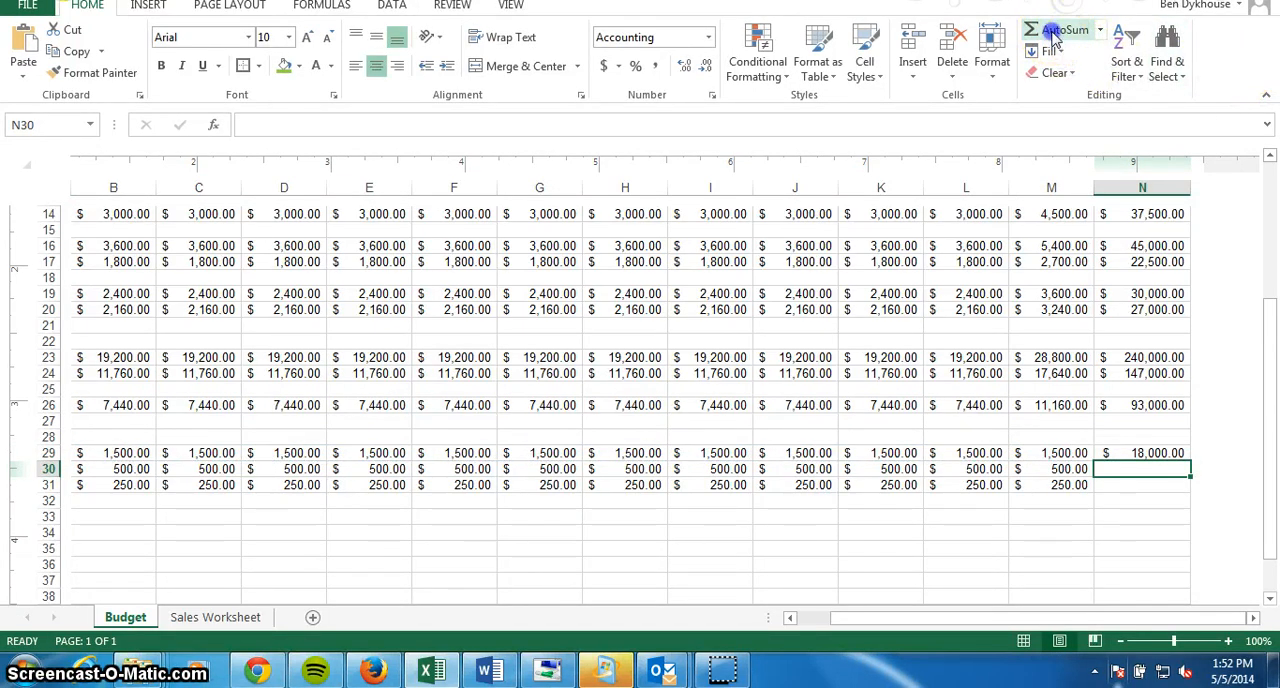
{"action": "left_click", "coordinate": [1055, 34]}
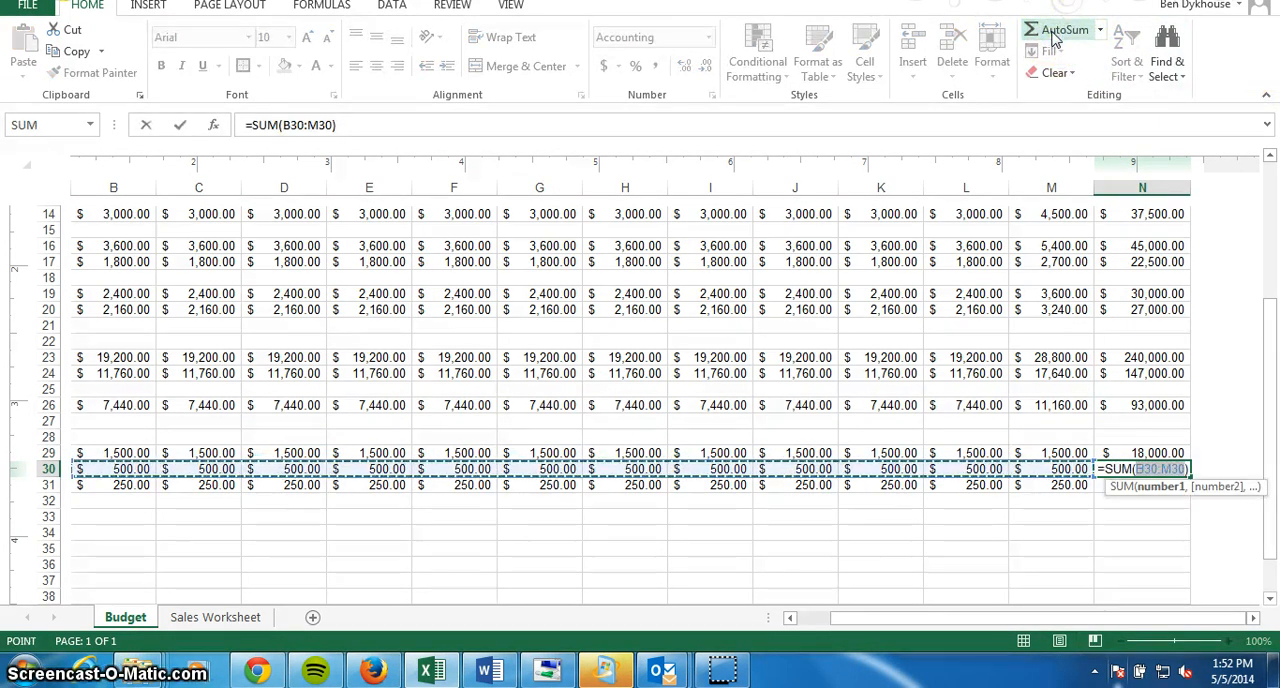
{"action": "key", "text": "Return"}
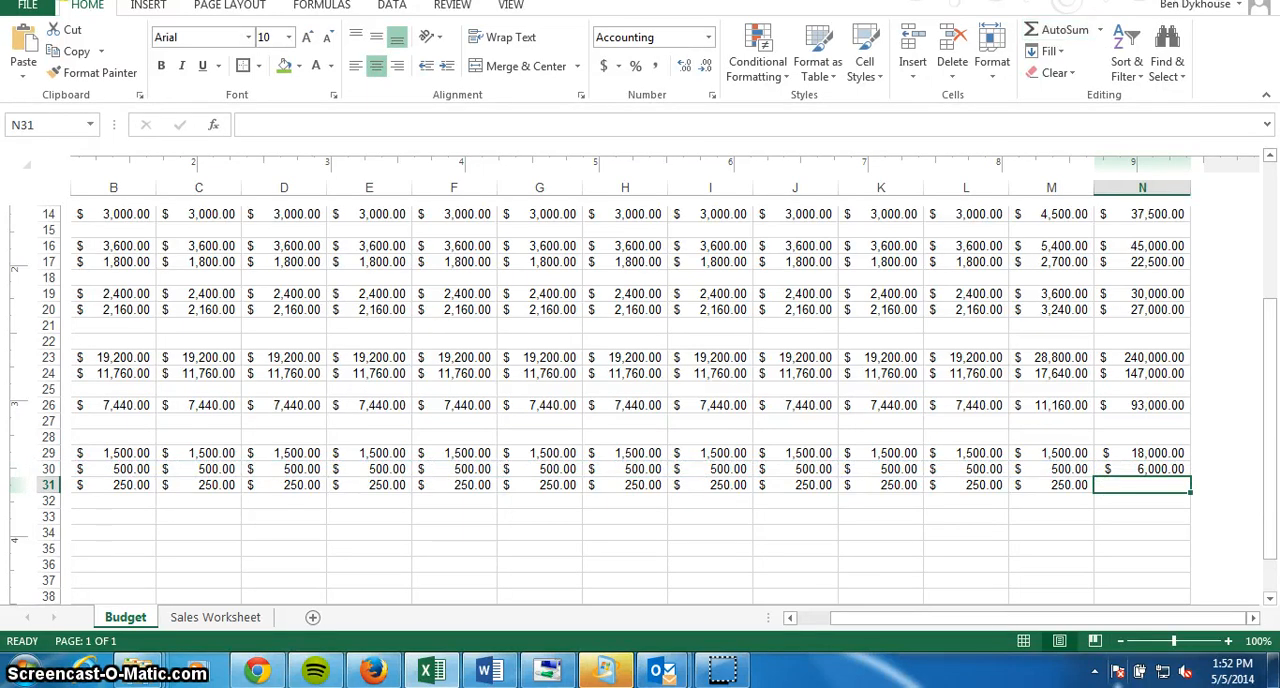